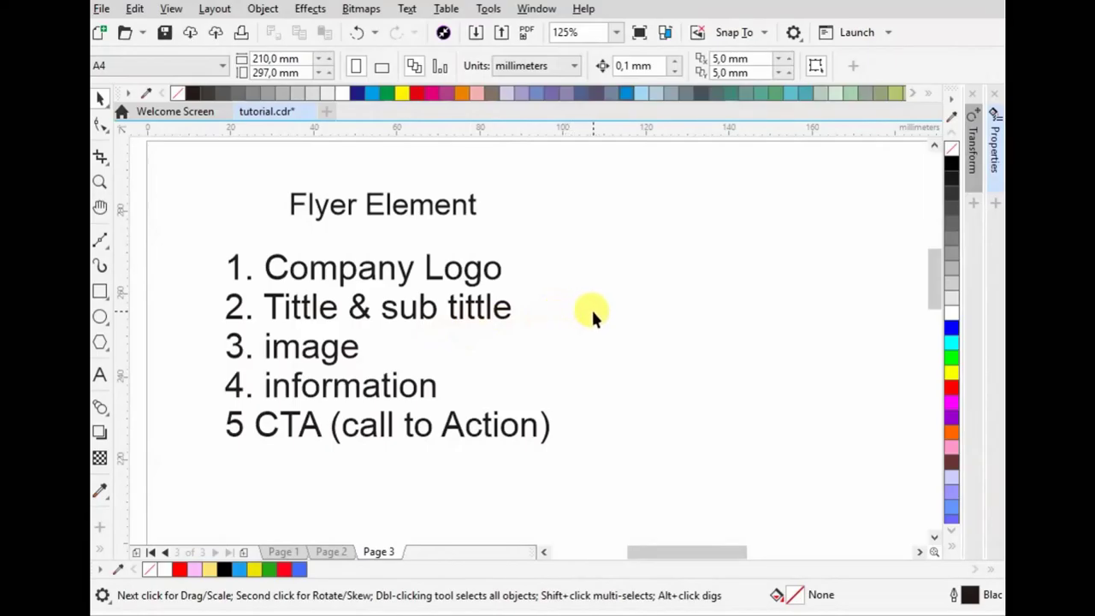
- Highlight each Flyer Element line: Company Logo, Tittle & sub tittle, image, information, CTA
click(476, 279)
double_click(477, 278)
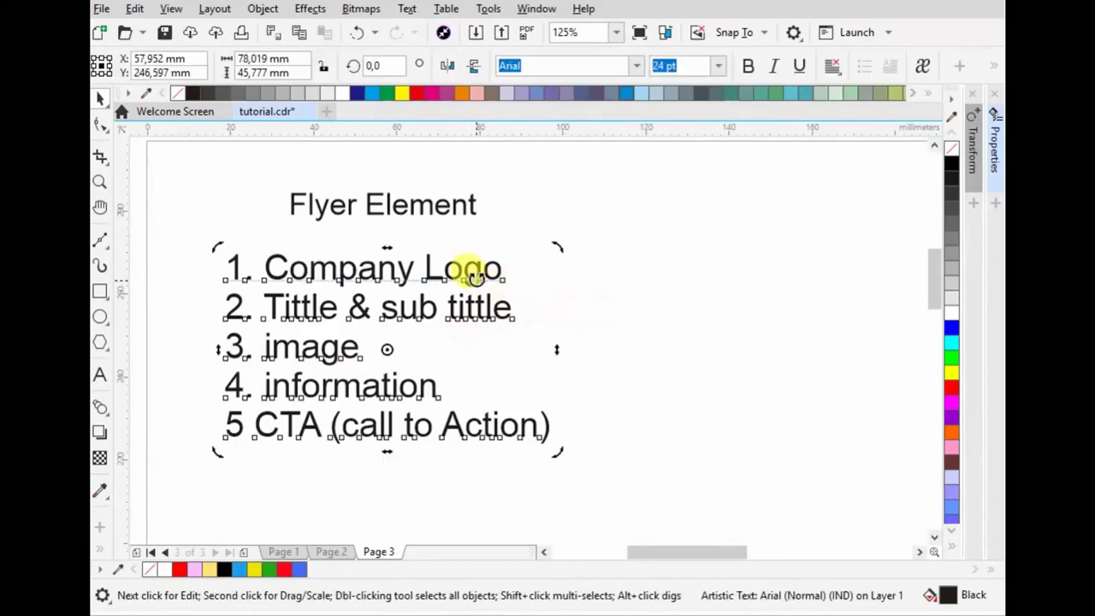
drag(486, 265, 176, 264)
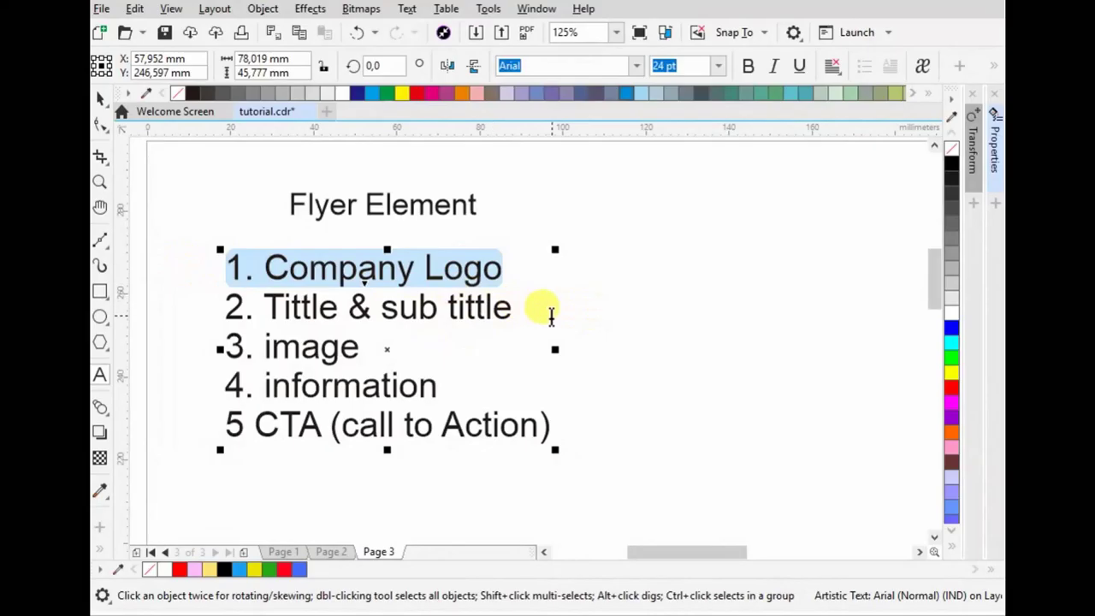
drag(516, 309, 234, 297)
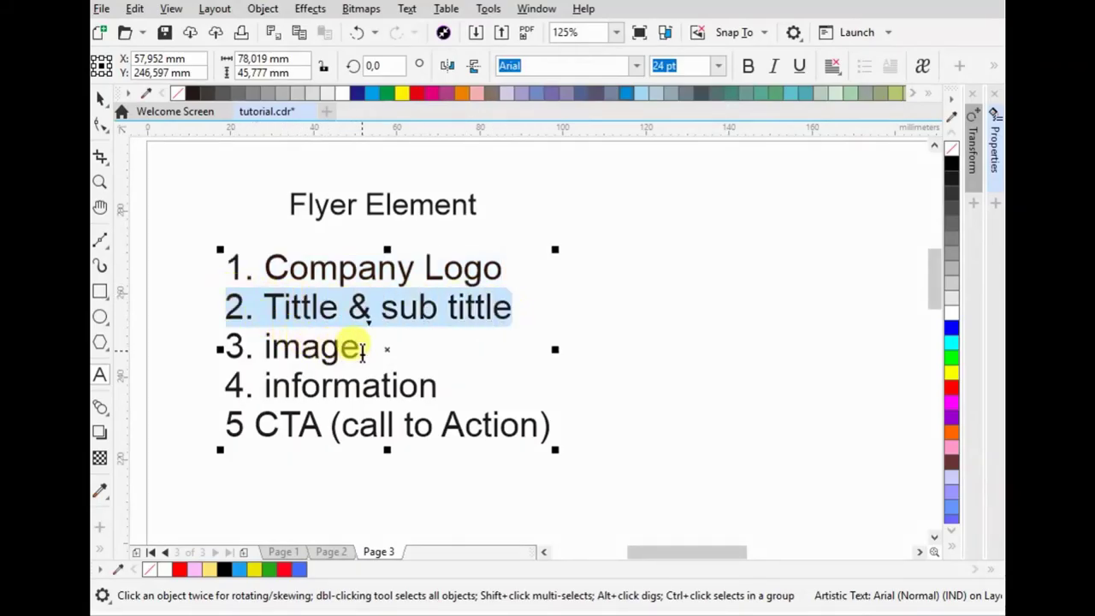
mouse_move(362, 350)
mouse_down()
mouse_move(234, 344)
mouse_move(147, 357)
mouse_up()
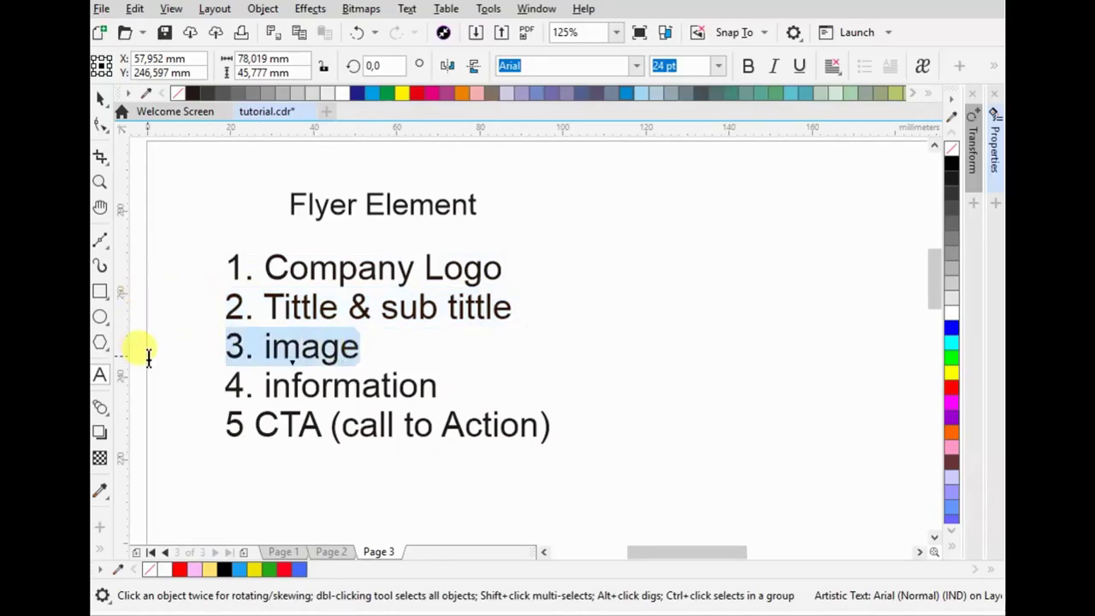
drag(441, 384, 224, 385)
drag(547, 425, 224, 424)
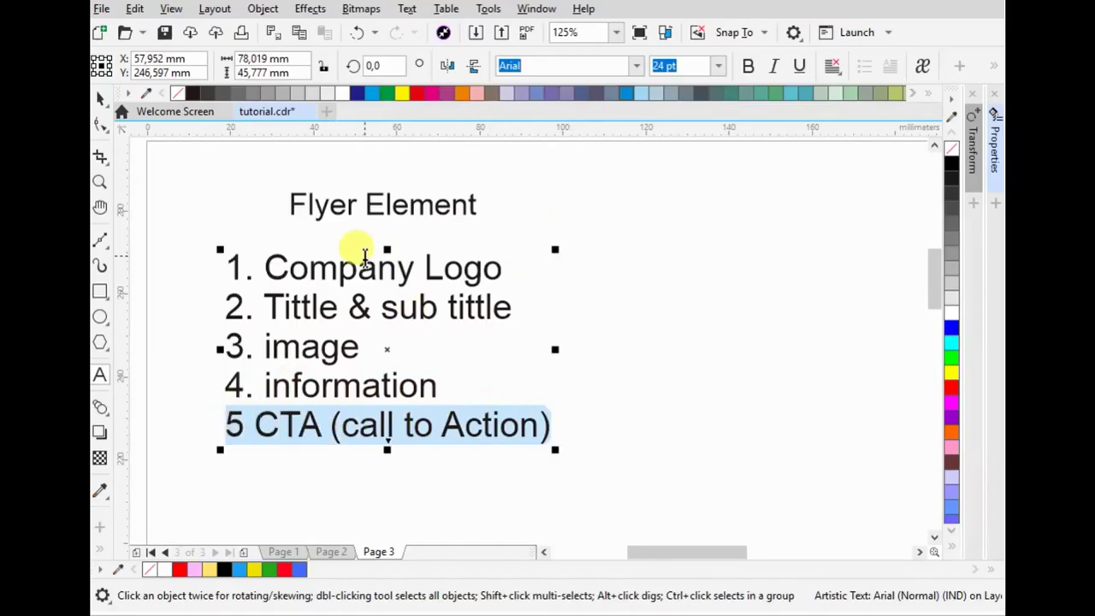
- Zoom out and select the DONUT logo on the flyer sample
scroll(313, 240, down, 1)
scroll(411, 248, down, 1)
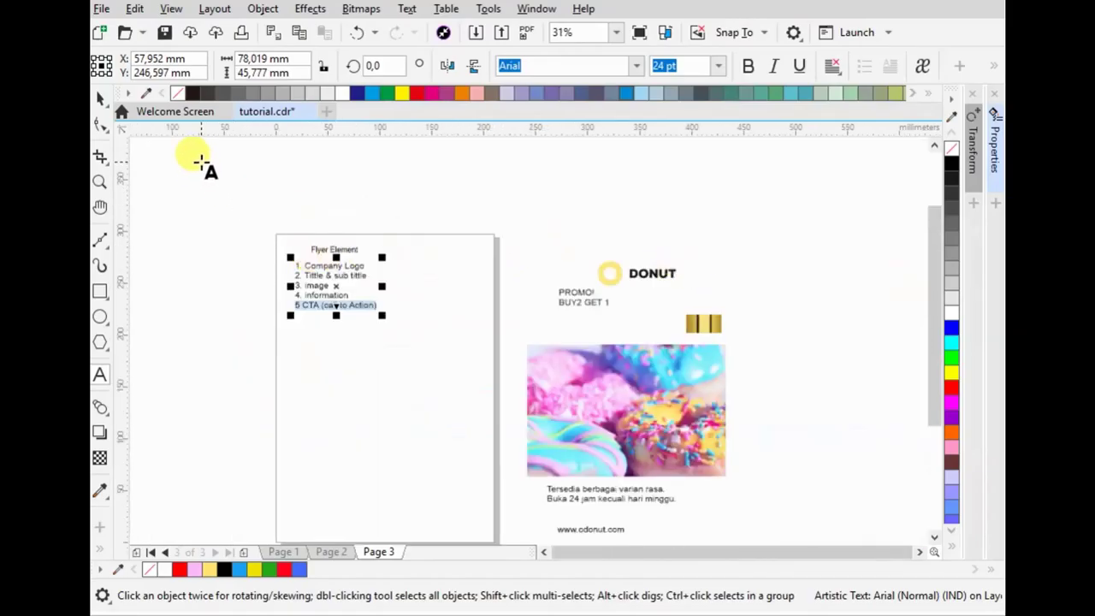
scroll(419, 238, up, 1)
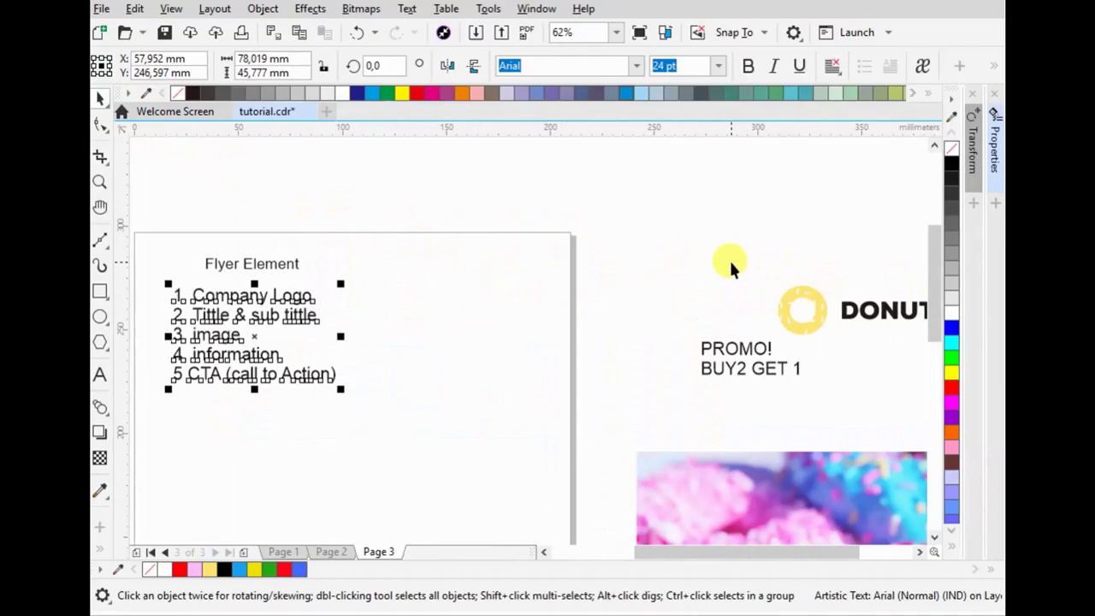
scroll(821, 308, right, 1)
click(684, 309)
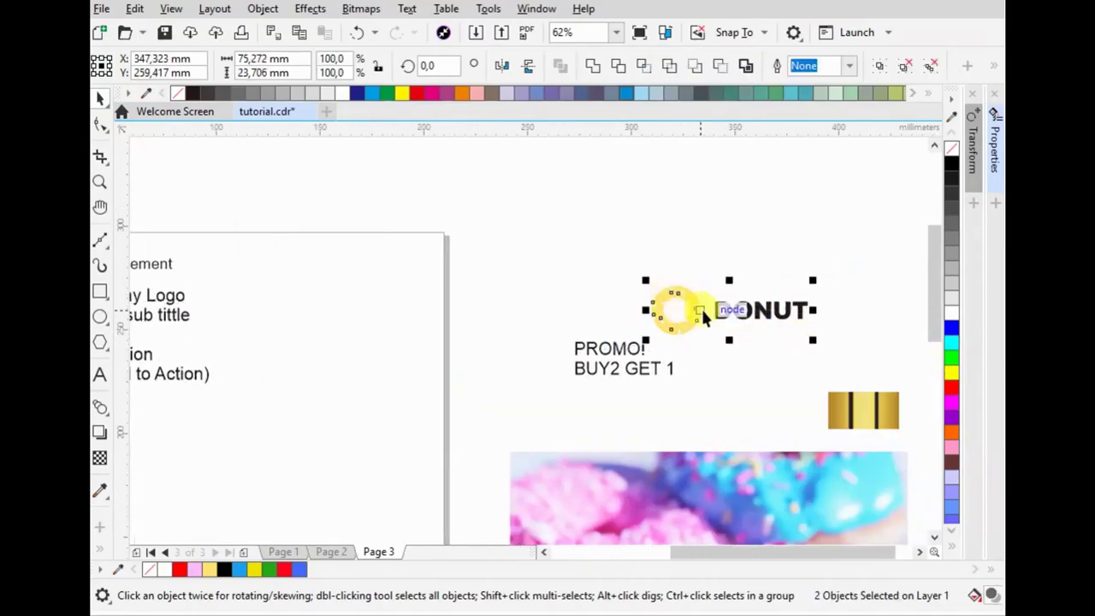
scroll(684, 309, down, 1)
scroll(386, 305, up, 2)
scroll(396, 291, down, 2)
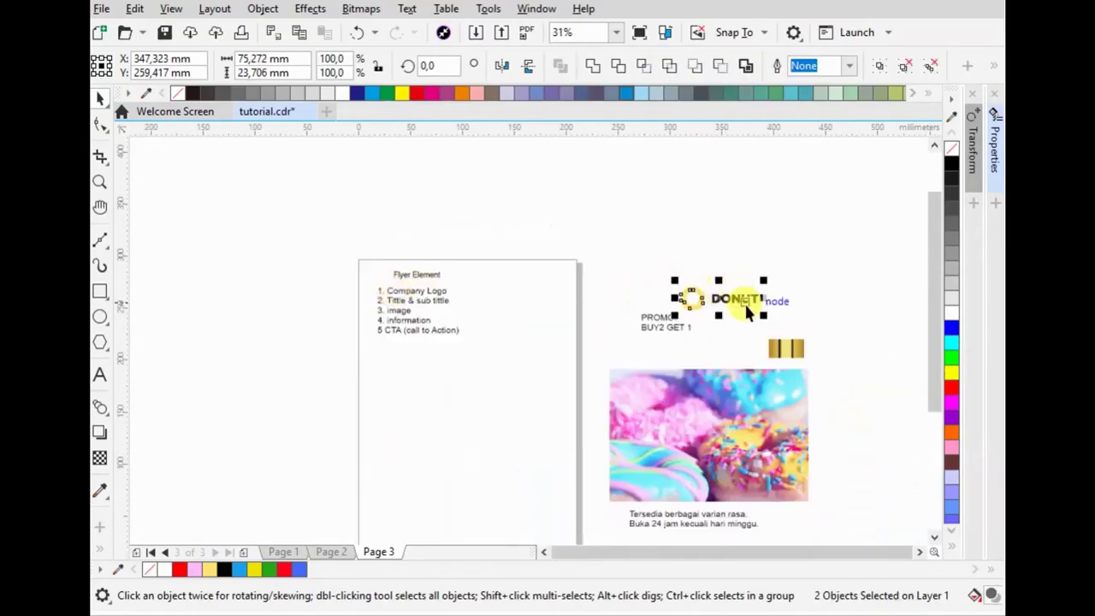
scroll(764, 301, up, 1)
scroll(737, 304, down, 1)
scroll(769, 325, up, 2)
- Add a 'gold pallete colour' label above the gold swatch, shrunk to about 12.9 pt
click(99, 375)
click(718, 318)
text(gold pallete colo)
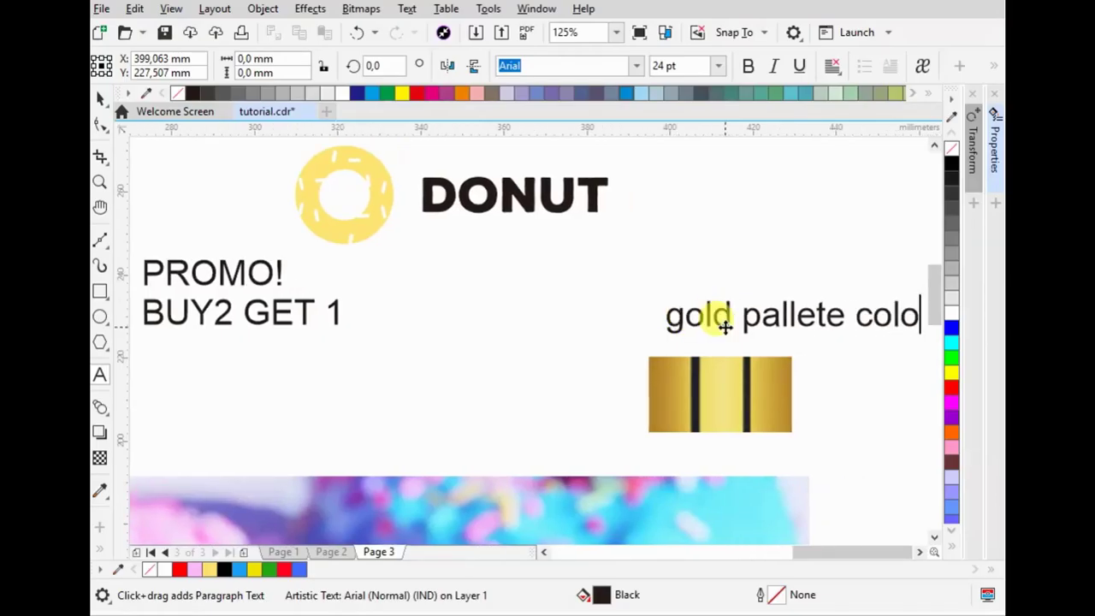
text(ur)
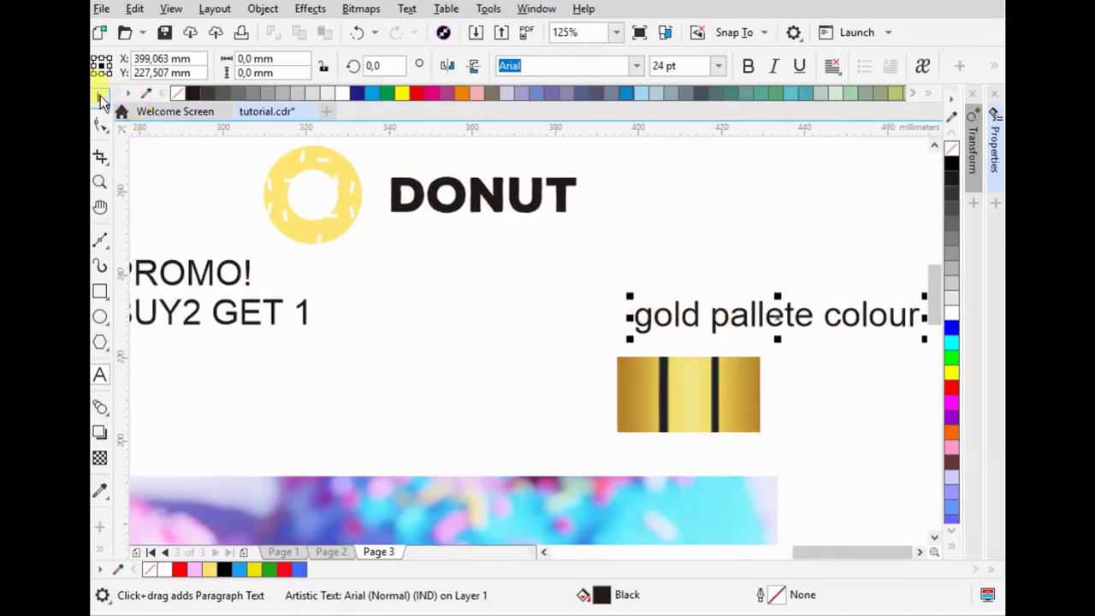
click(100, 95)
mouse_move(626, 295)
mouse_down()
mouse_move(750, 276)
mouse_move(761, 311)
mouse_up()
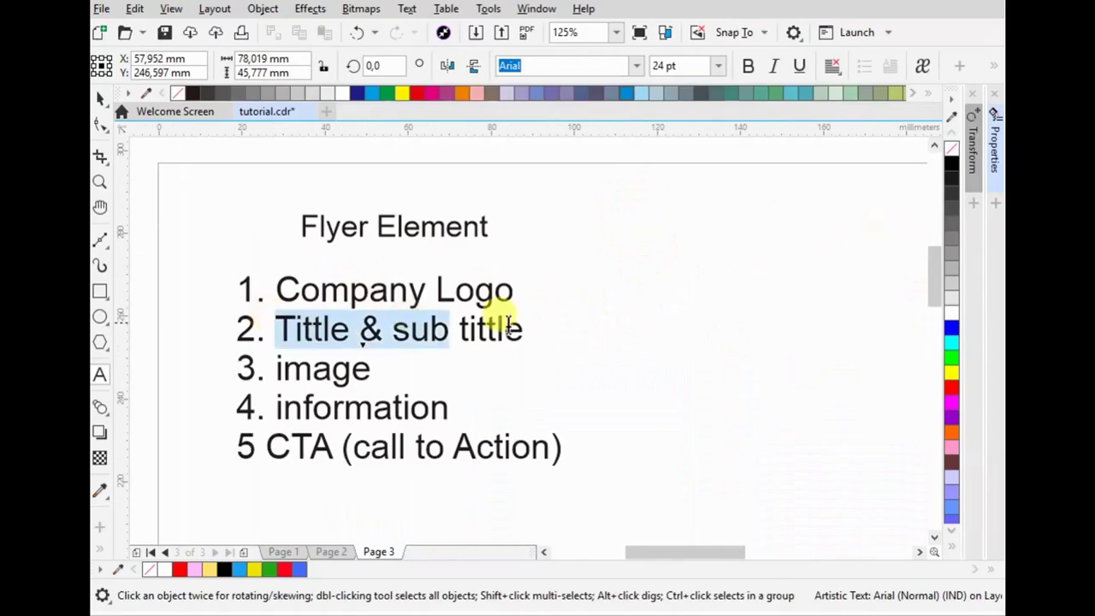
scroll(315, 258, down, 2)
scroll(314, 258, down, 2)
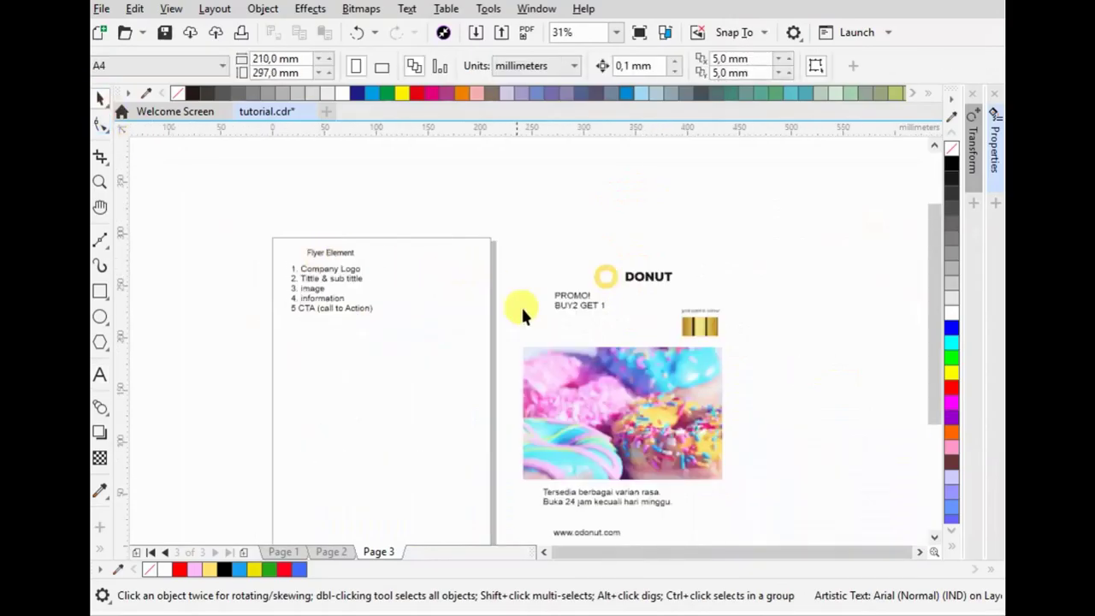
key(Tab)
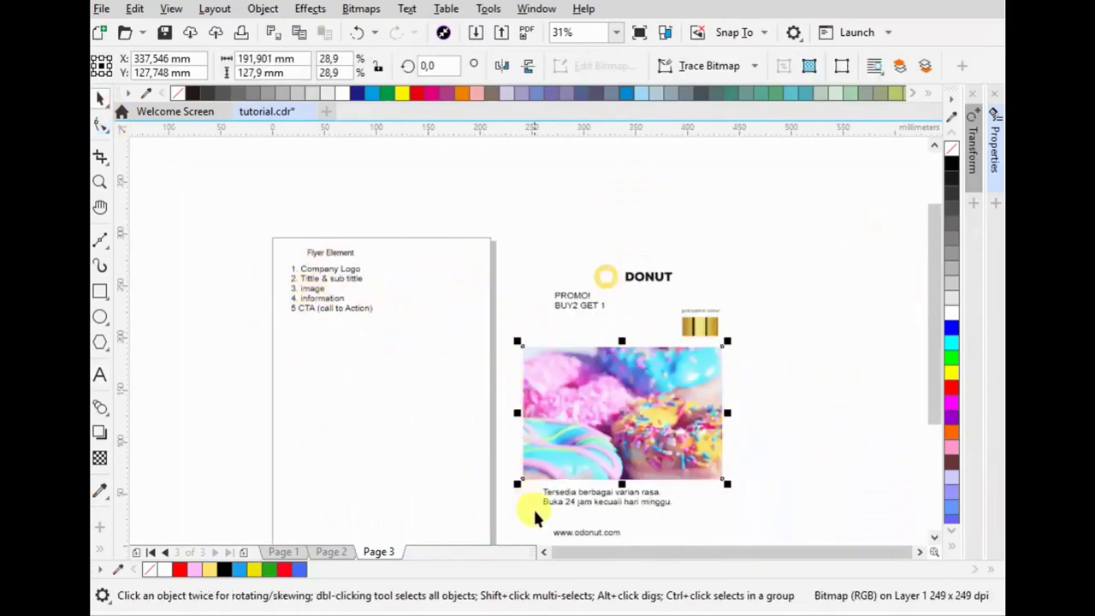
click(552, 501)
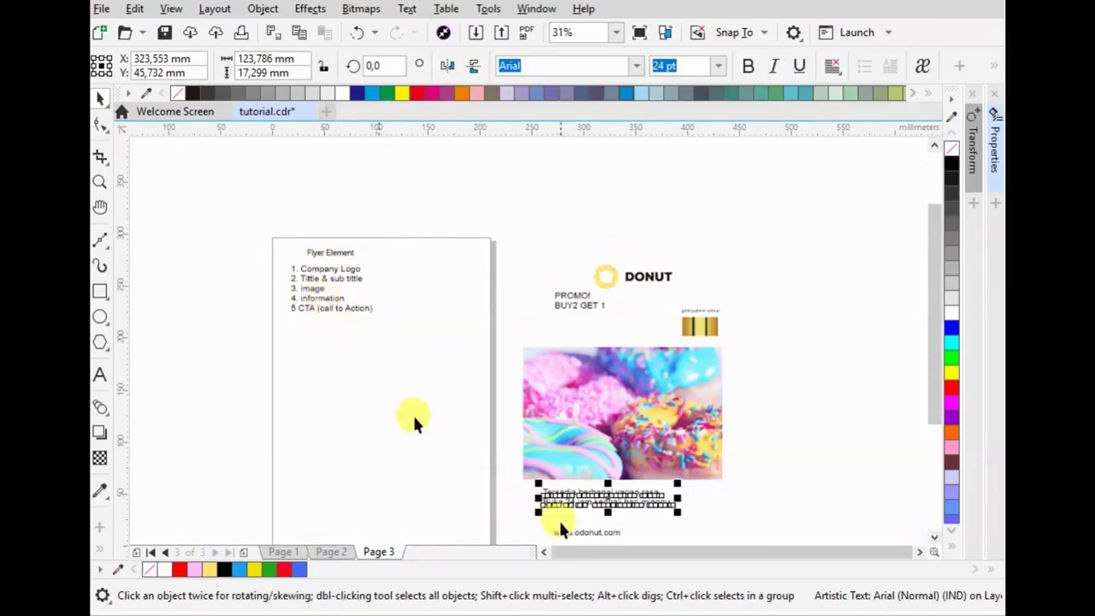
click(560, 528)
- Select both Flyer Element text objects and move them left off the page
scroll(567, 504, up, 6)
scroll(577, 470, down, 4)
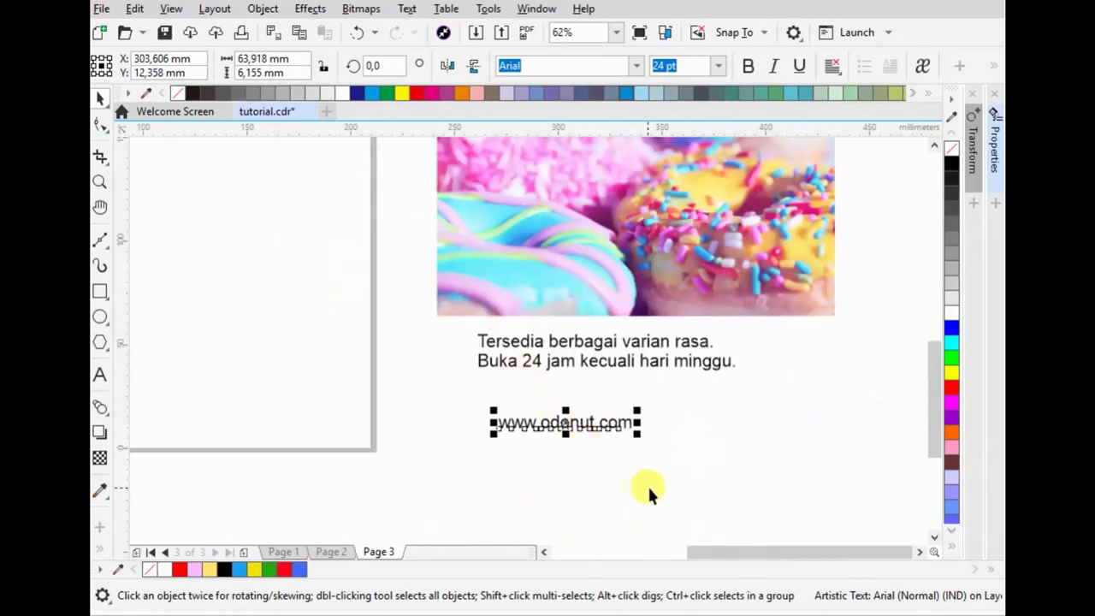
scroll(644, 493, down, 2)
click(439, 256)
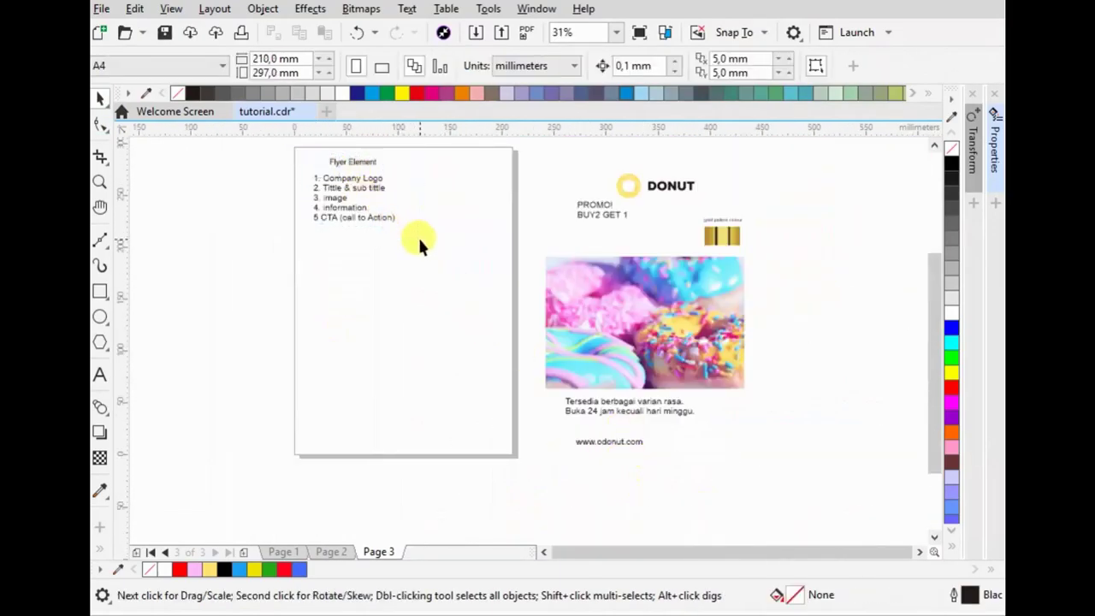
drag(305, 155, 419, 243)
drag(341, 181, 225, 184)
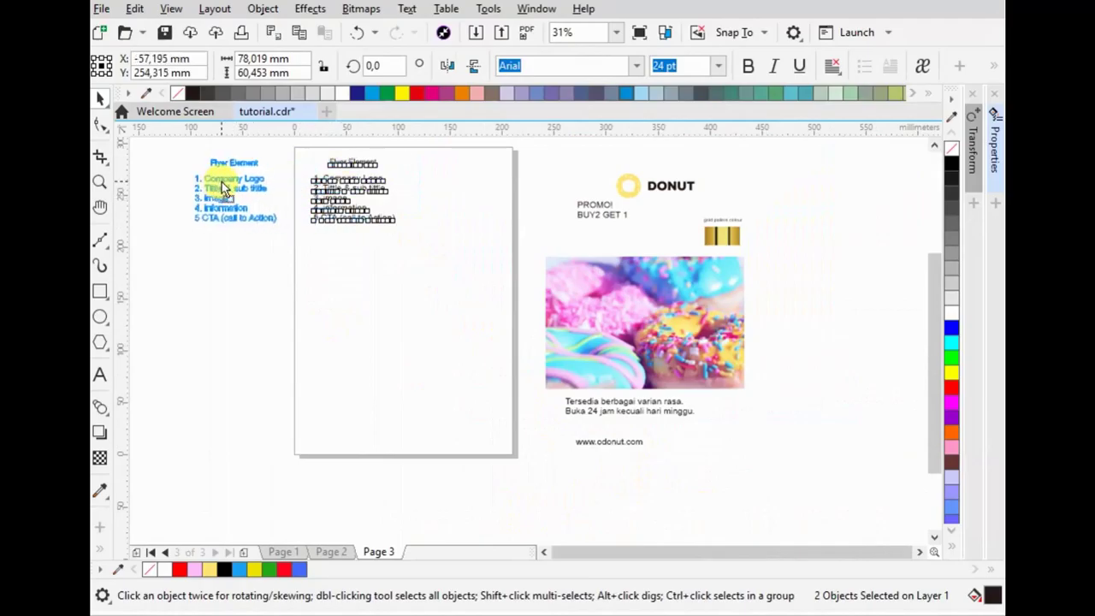
click(217, 293)
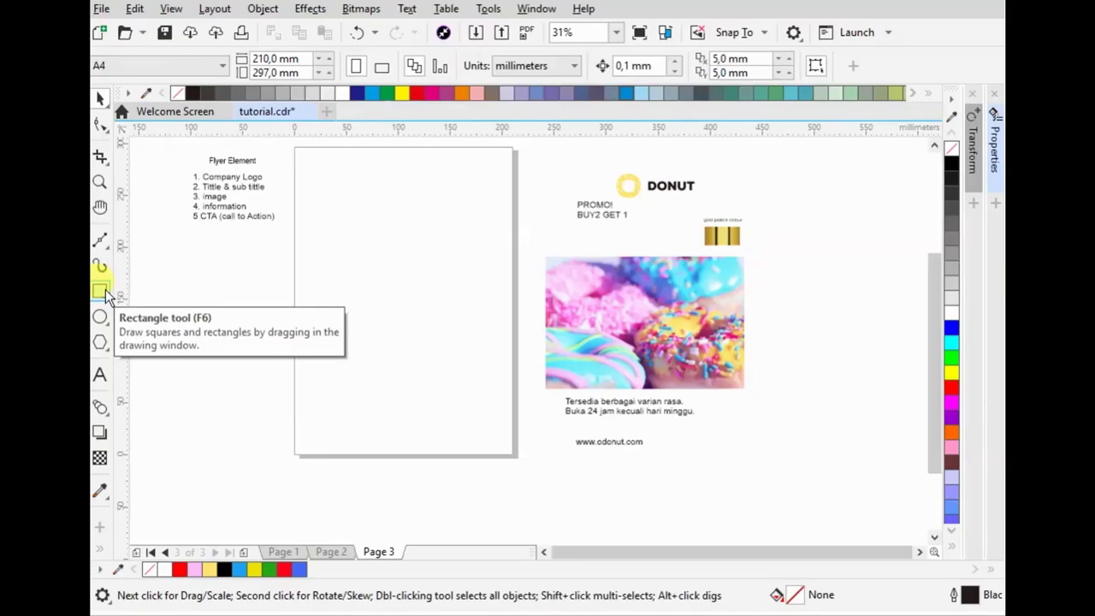
- Create a page-sized rectangle filled with black
double_click(101, 292)
key(space)
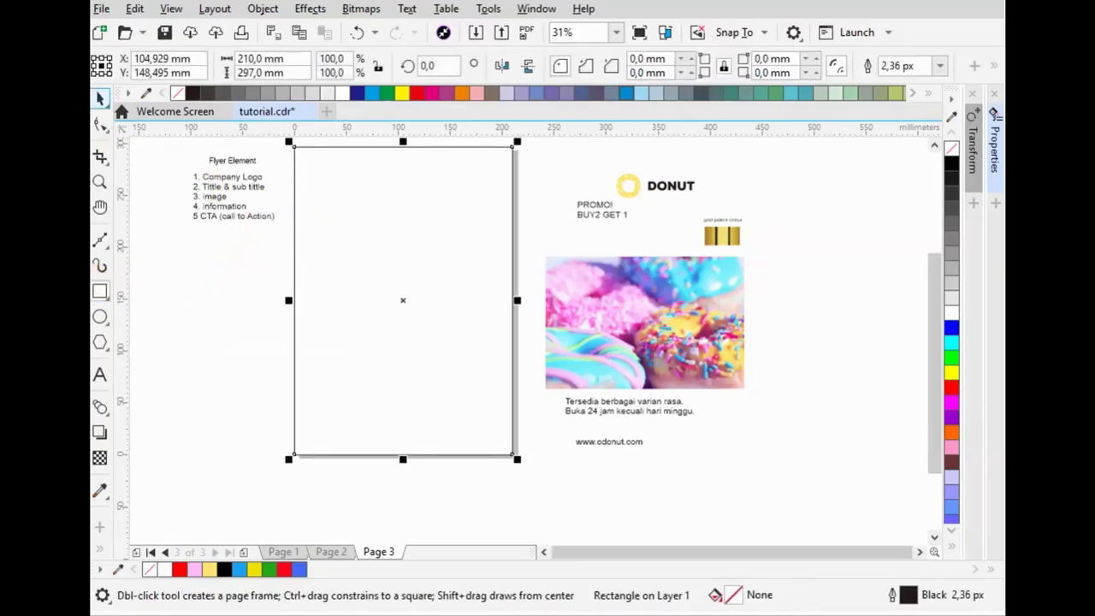
click(952, 165)
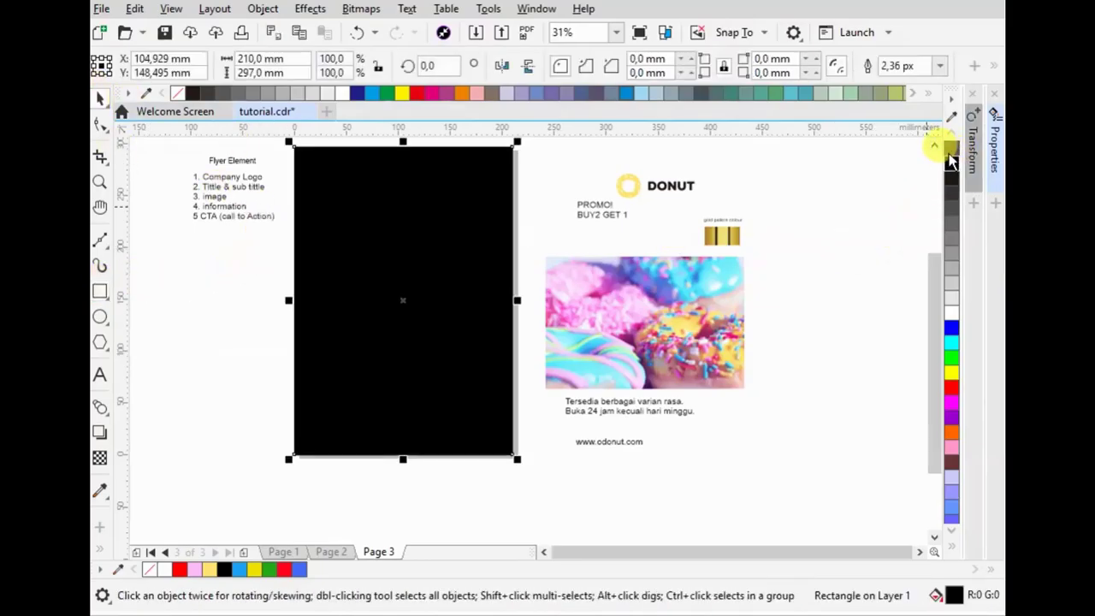
- Move the donut photo onto the black rectangle, enlarge it and raise it slightly
drag(673, 299, 423, 300)
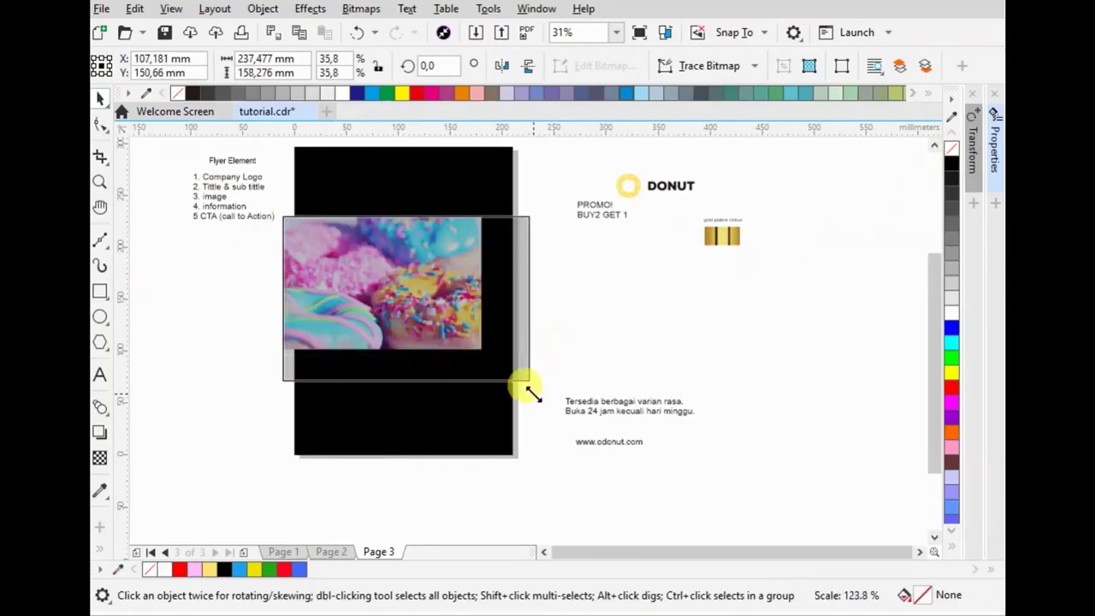
drag(485, 355, 529, 377)
drag(491, 313, 488, 302)
click(654, 307)
scroll(654, 307, down, 2)
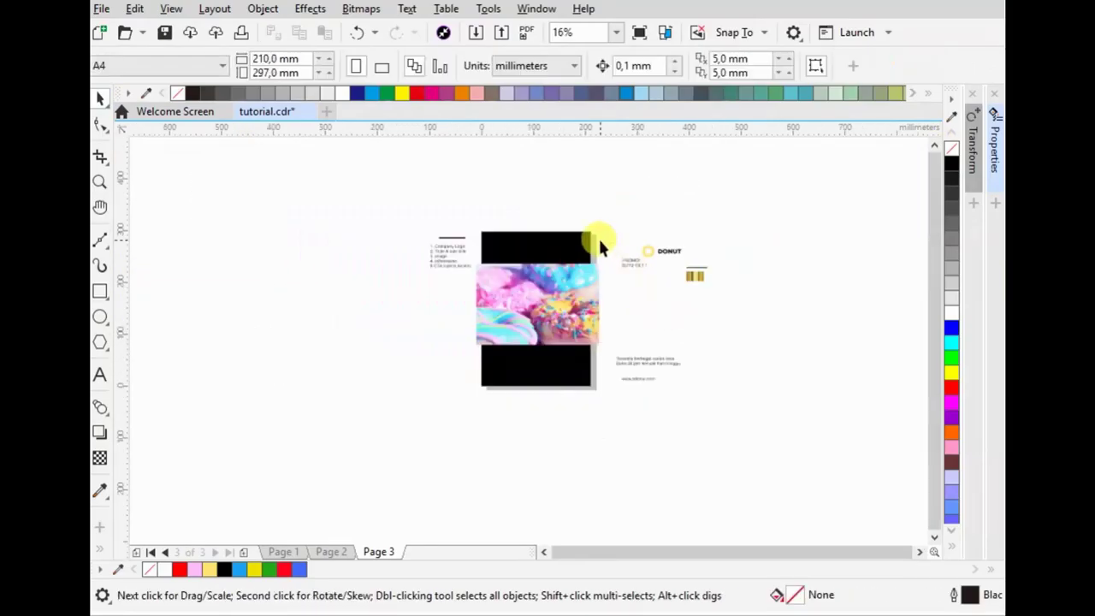
scroll(598, 239, up, 2)
click(100, 239)
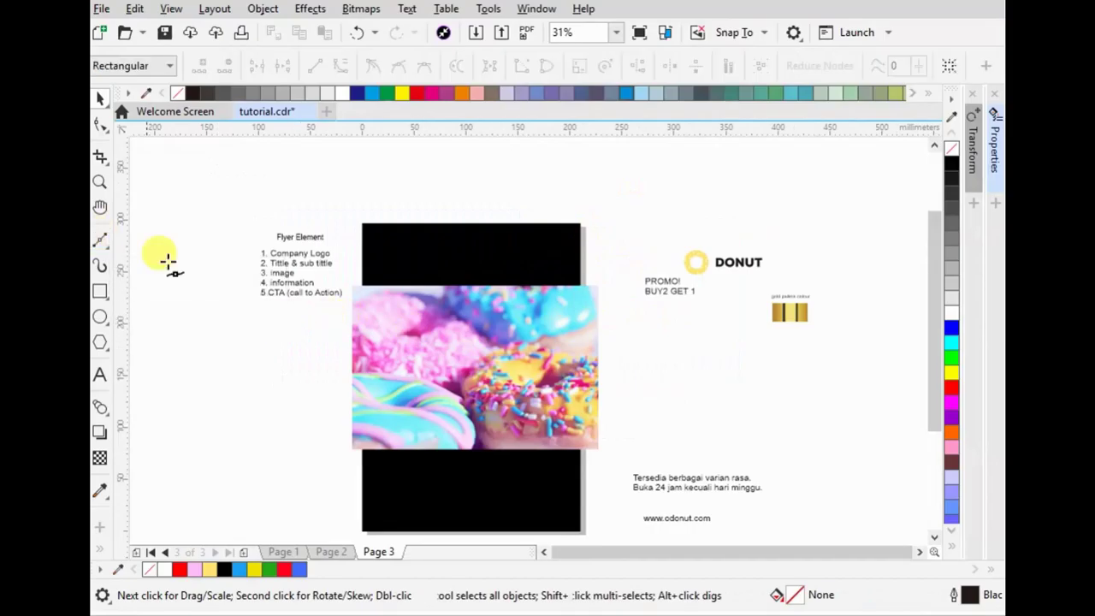
- Draw a closed curve sweeping from left of the donut photo past the page's top right
click(328, 390)
drag(435, 317, 513, 295)
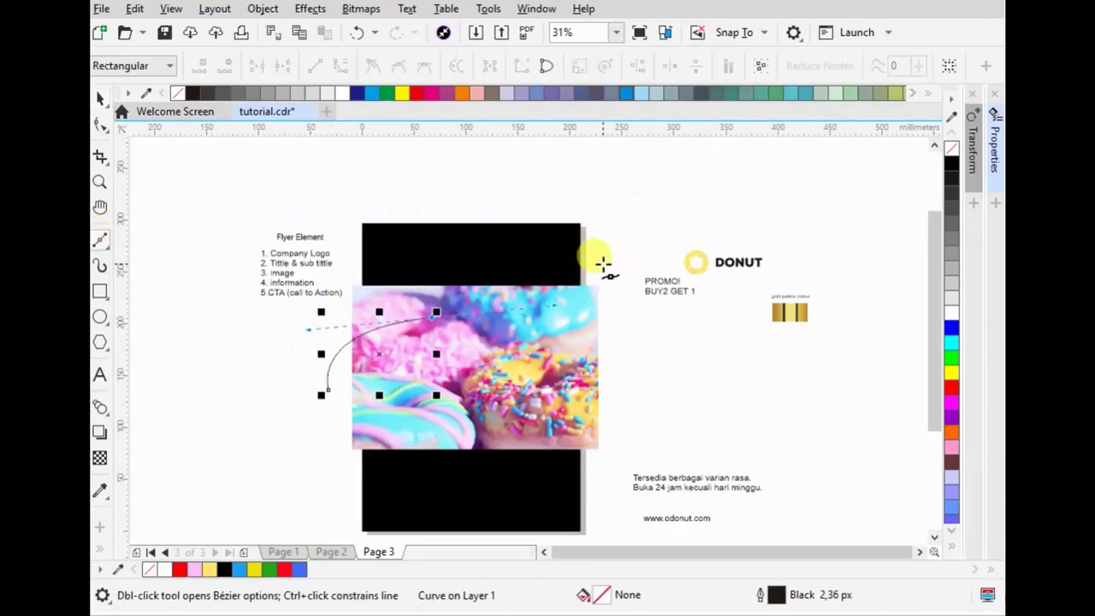
drag(608, 256, 598, 240)
drag(560, 315, 643, 255)
click(638, 218)
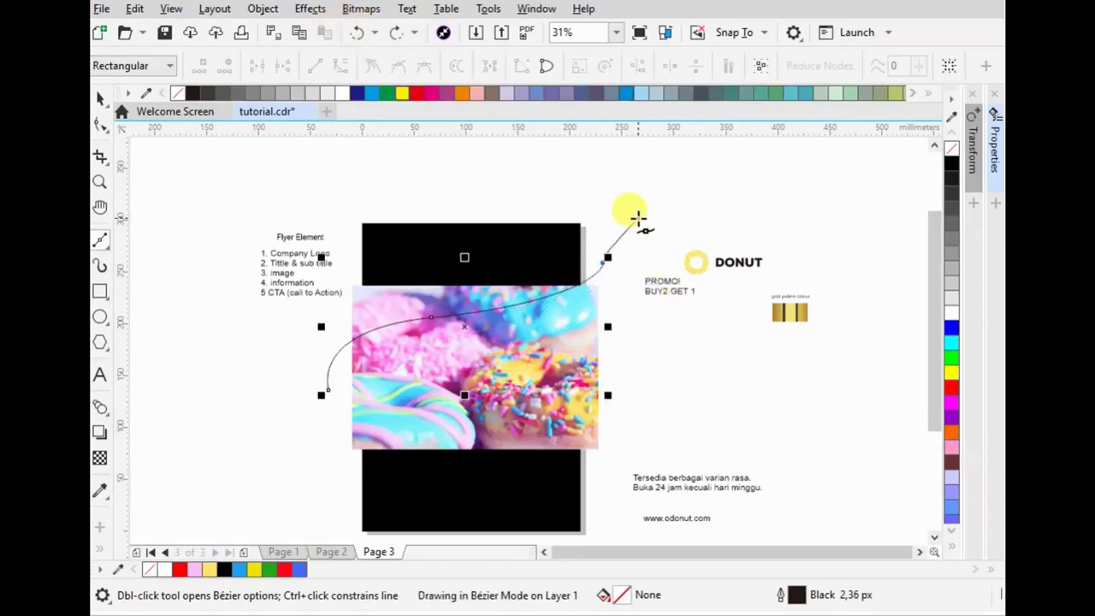
drag(592, 284, 510, 334)
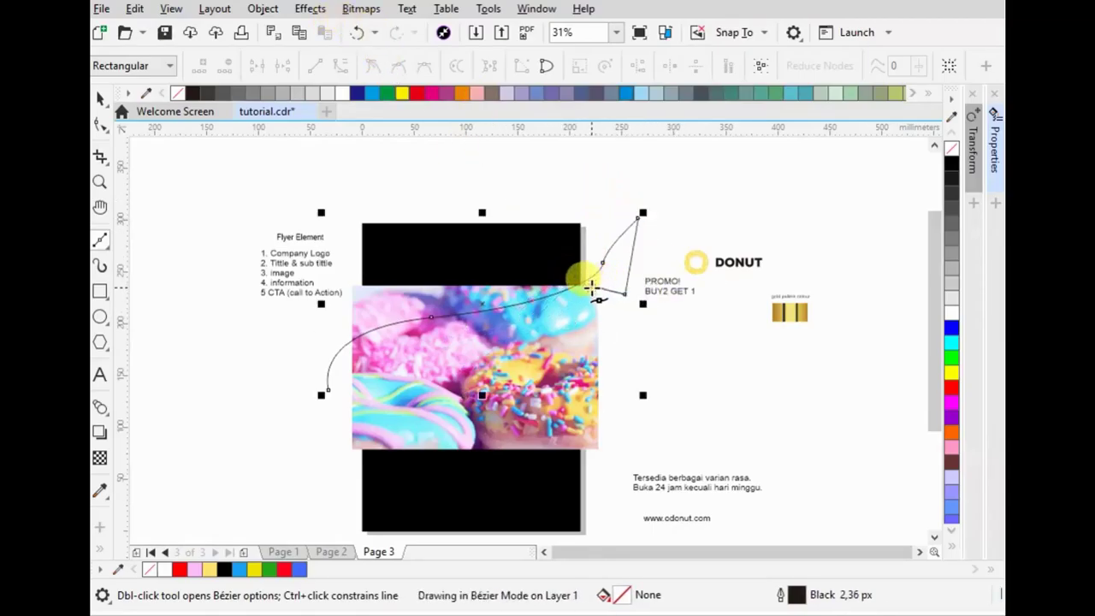
click(335, 386)
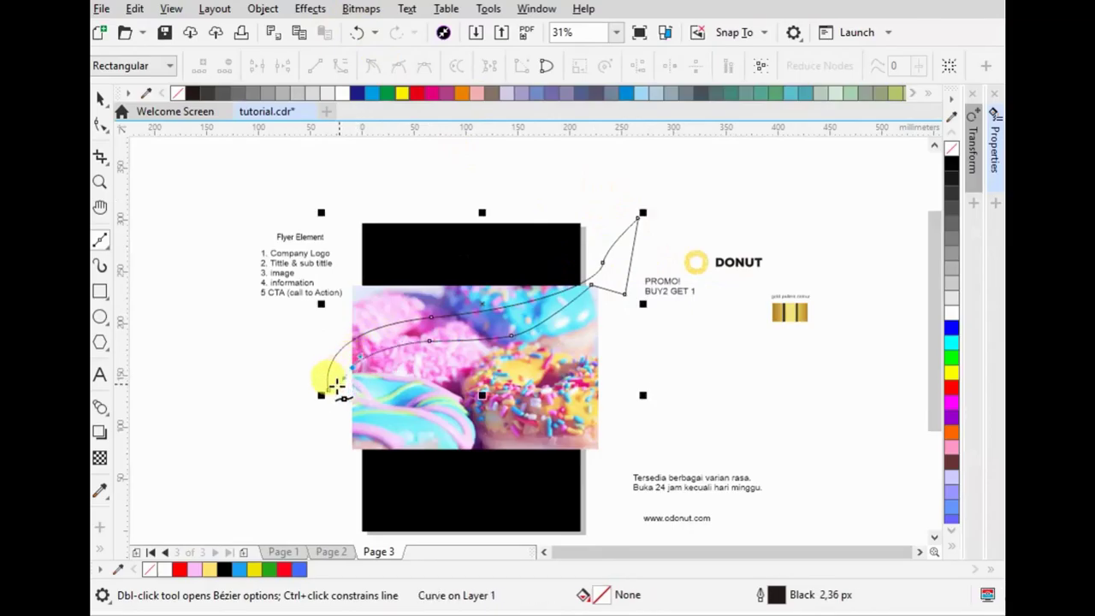
- Reshape the curve's nodes across the photo, removing an unneeded node
key(F10)
scroll(345, 380, up, 2)
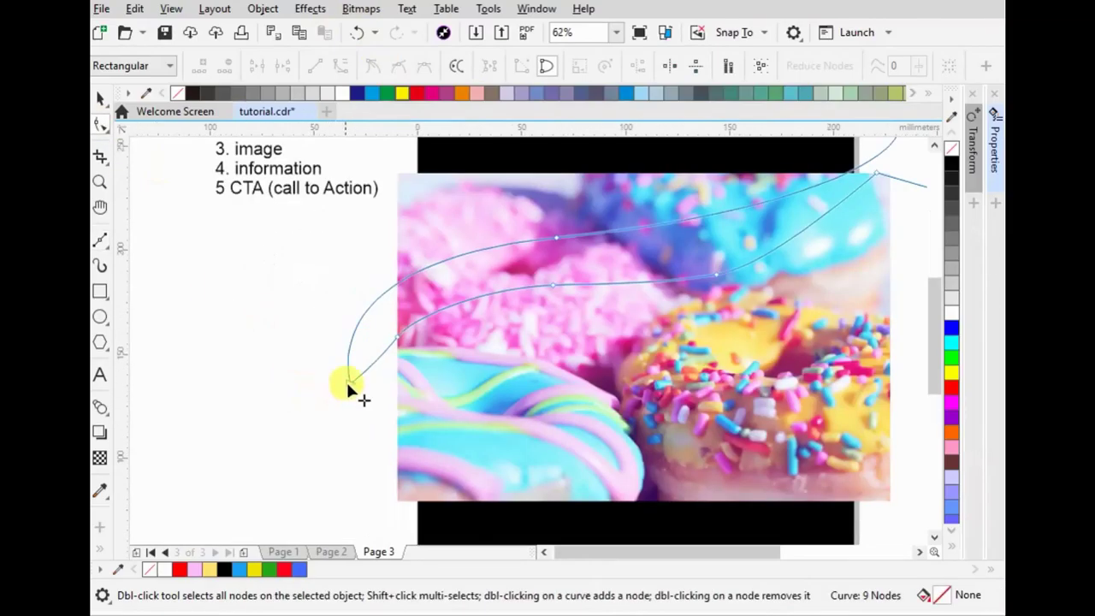
click(396, 337)
drag(356, 382, 419, 364)
drag(557, 239, 556, 237)
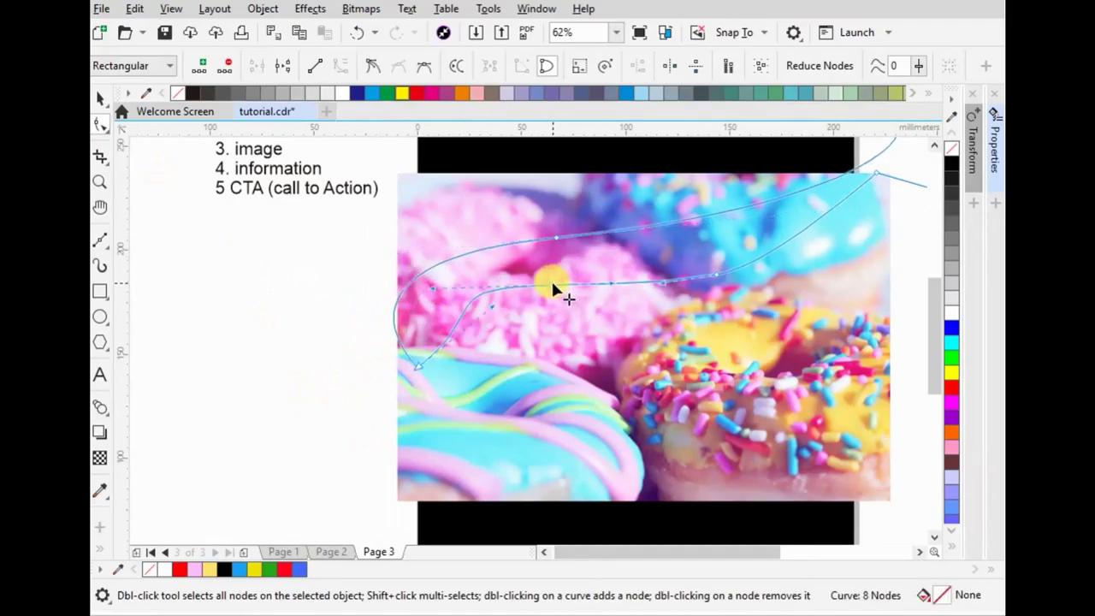
drag(491, 302, 425, 313)
double_click(719, 274)
drag(718, 274, 809, 289)
- Refine the band's top-right end and left arc, and fill the swoosh white
drag(867, 171, 883, 197)
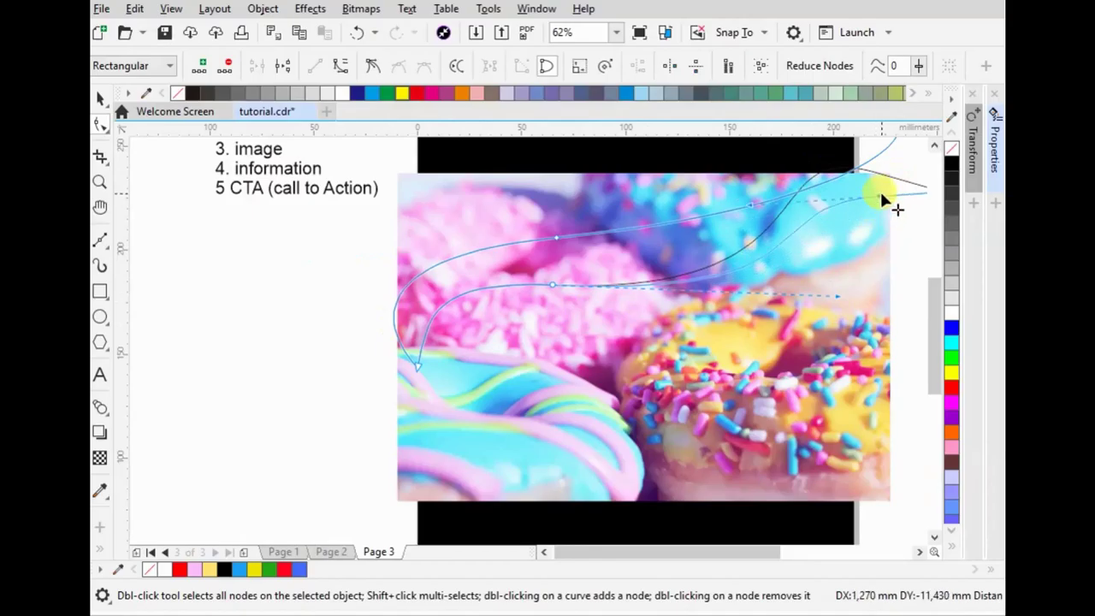
key(Delete)
drag(898, 198, 892, 171)
drag(741, 200, 854, 221)
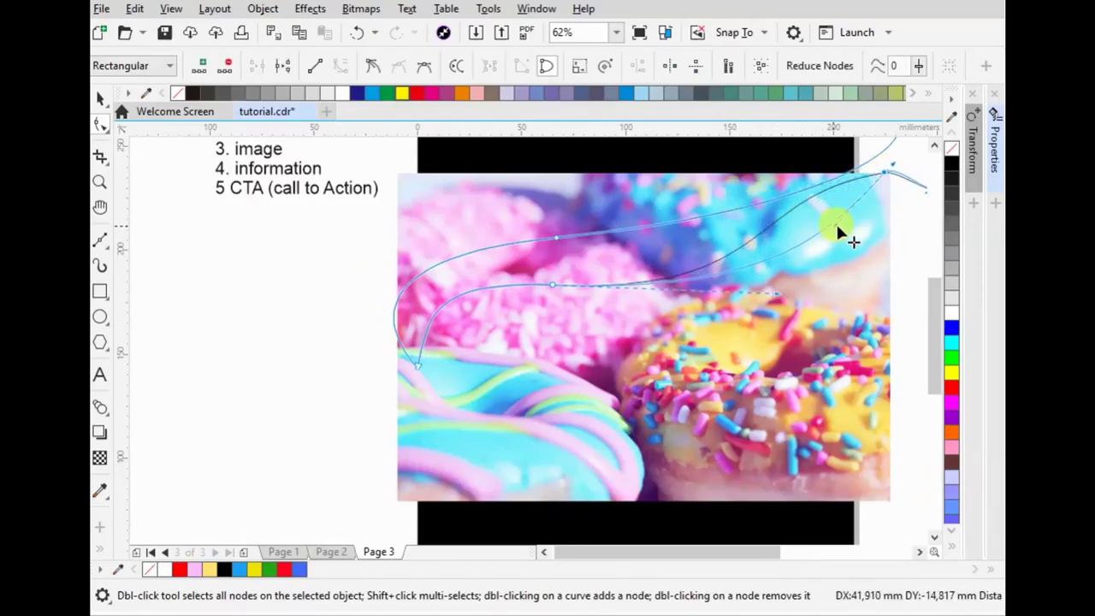
drag(554, 289, 563, 261)
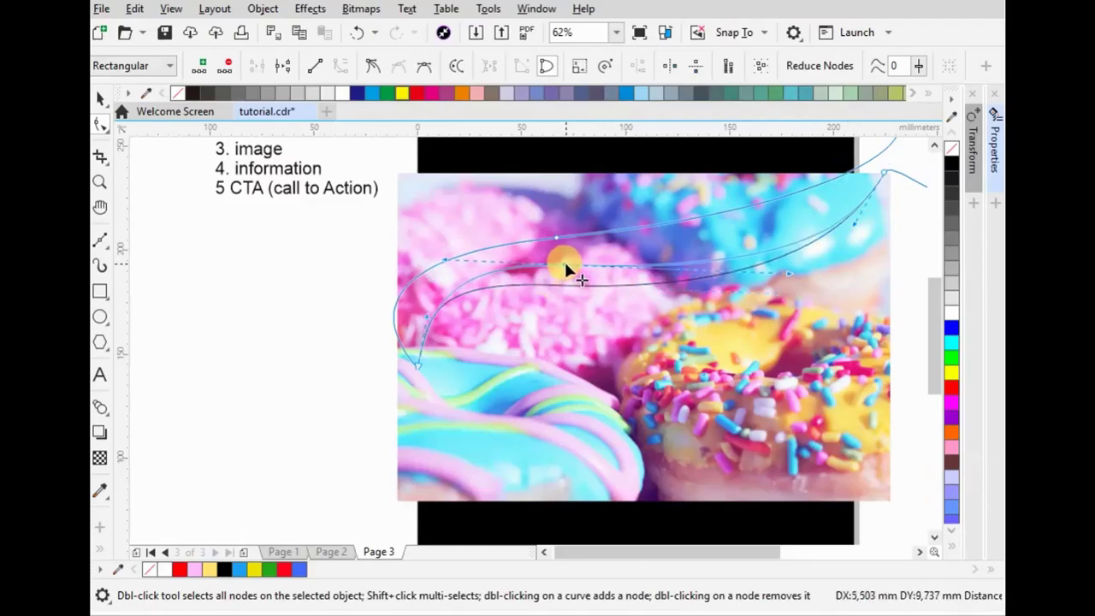
drag(427, 317, 407, 308)
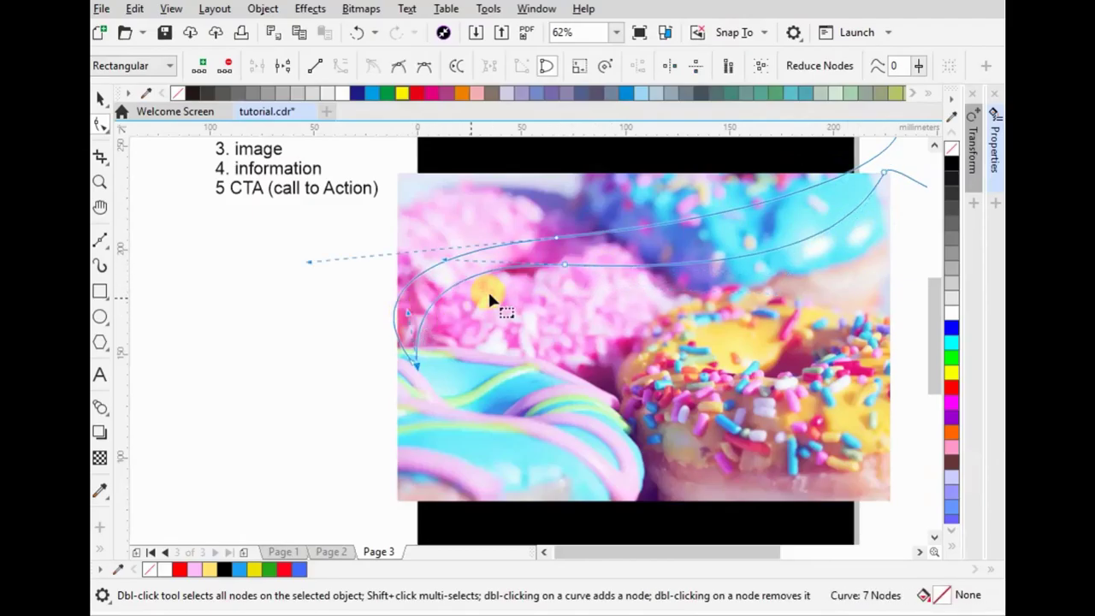
click(949, 300)
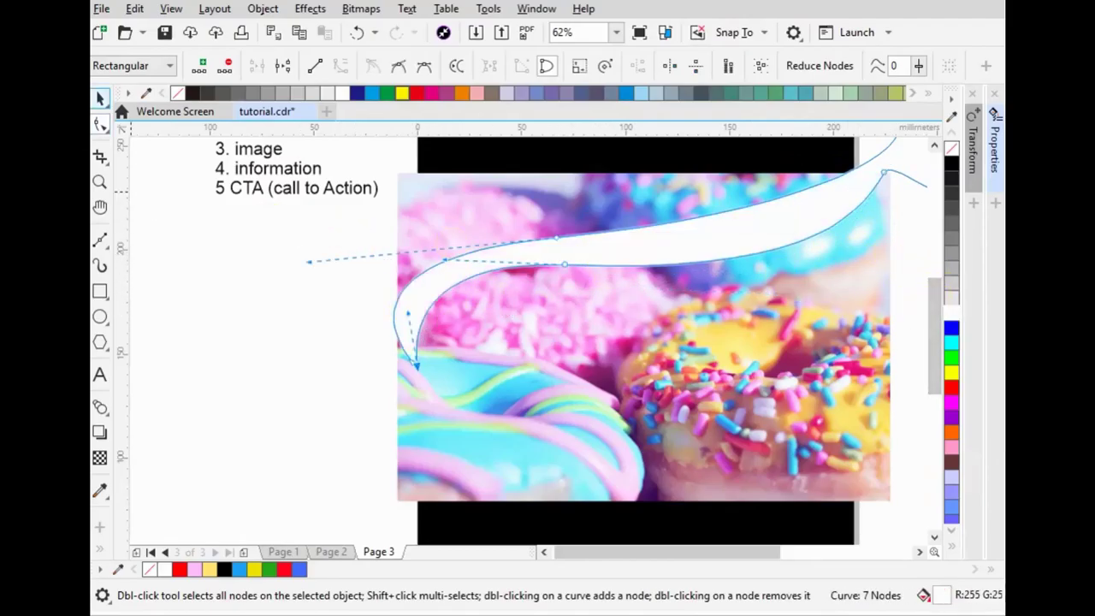
- Move the donut photo off to the right of the page
key(space)
scroll(334, 321, down, 2)
mouse_move(441, 349)
mouse_down()
mouse_move(694, 347)
mouse_move(688, 373)
mouse_up()
- Draw two rectangles over the band's overhangs and trim the band with them
click(505, 283)
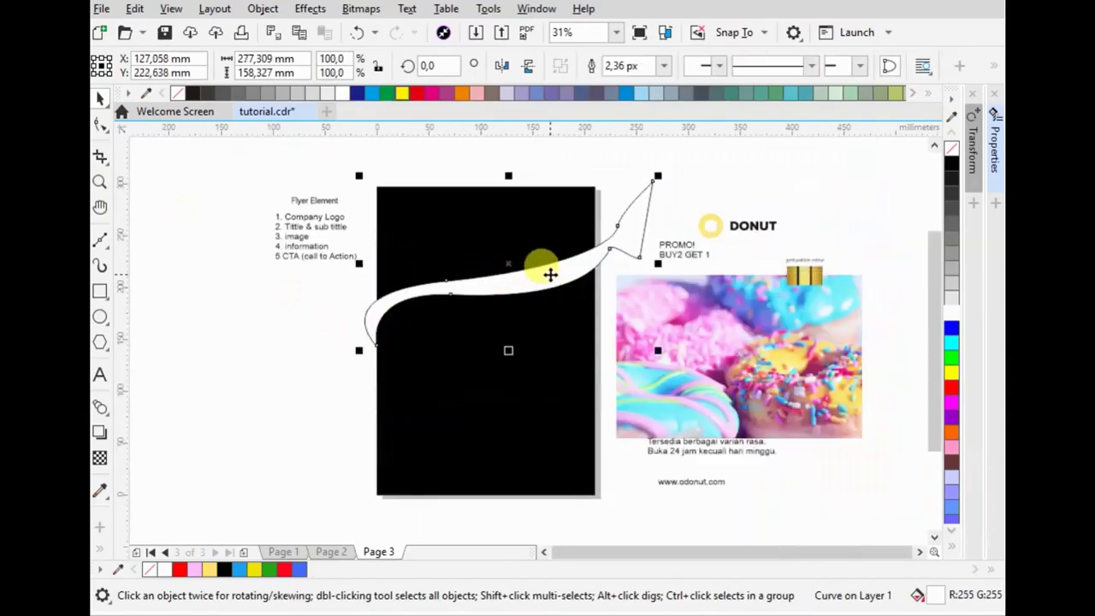
click(101, 291)
drag(727, 147, 589, 377)
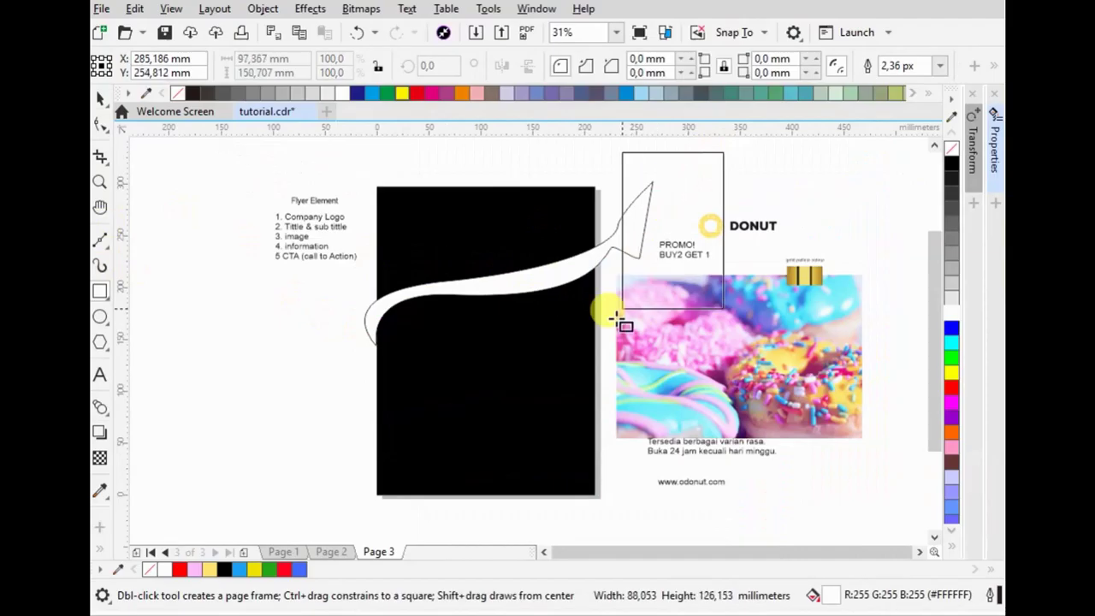
drag(382, 395, 310, 232)
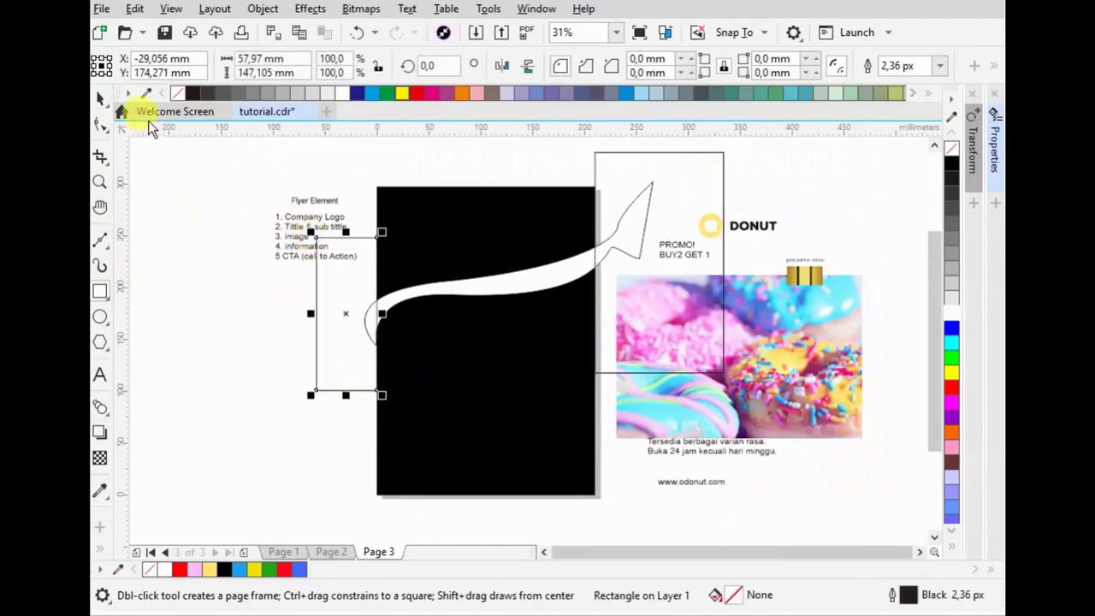
click(101, 98)
shift+click(594, 259)
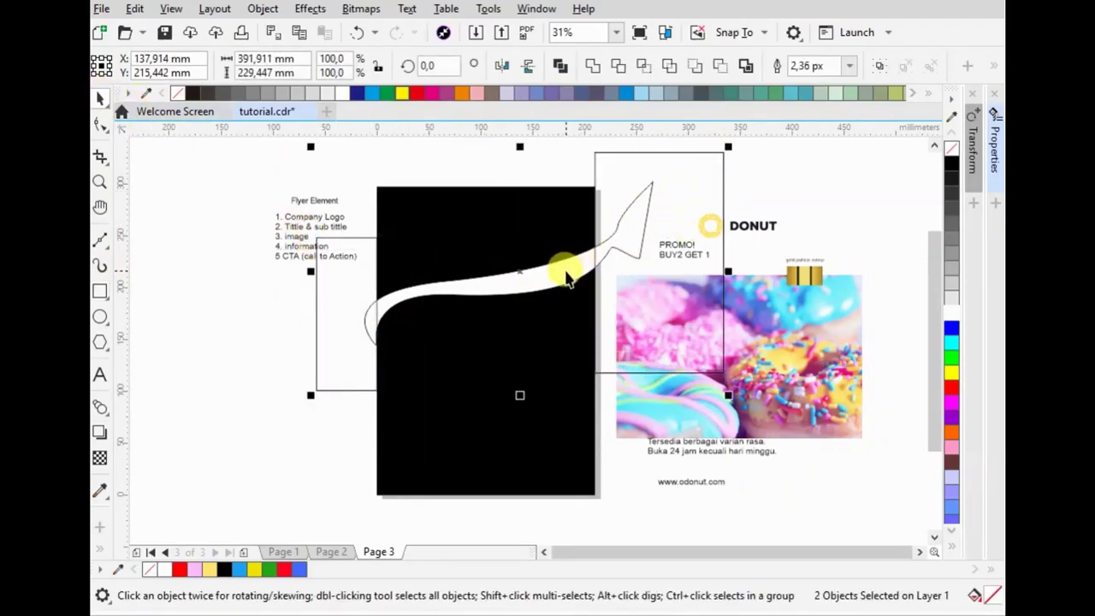
click(717, 67)
- Reshape the trimmed band into a slim crescent and move it lower on the page
key(F10)
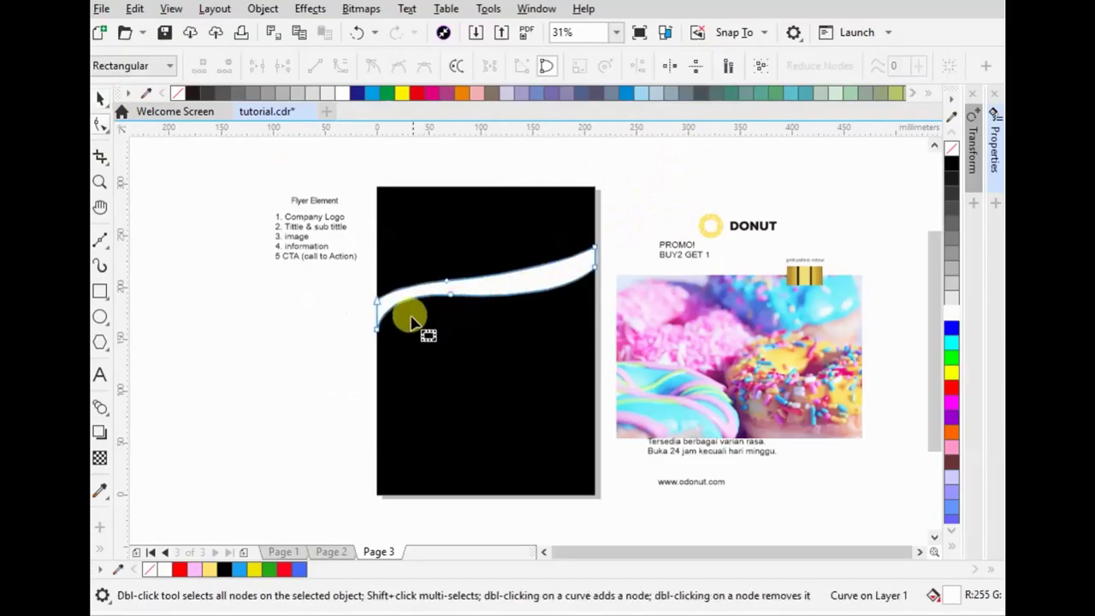
drag(377, 301, 327, 312)
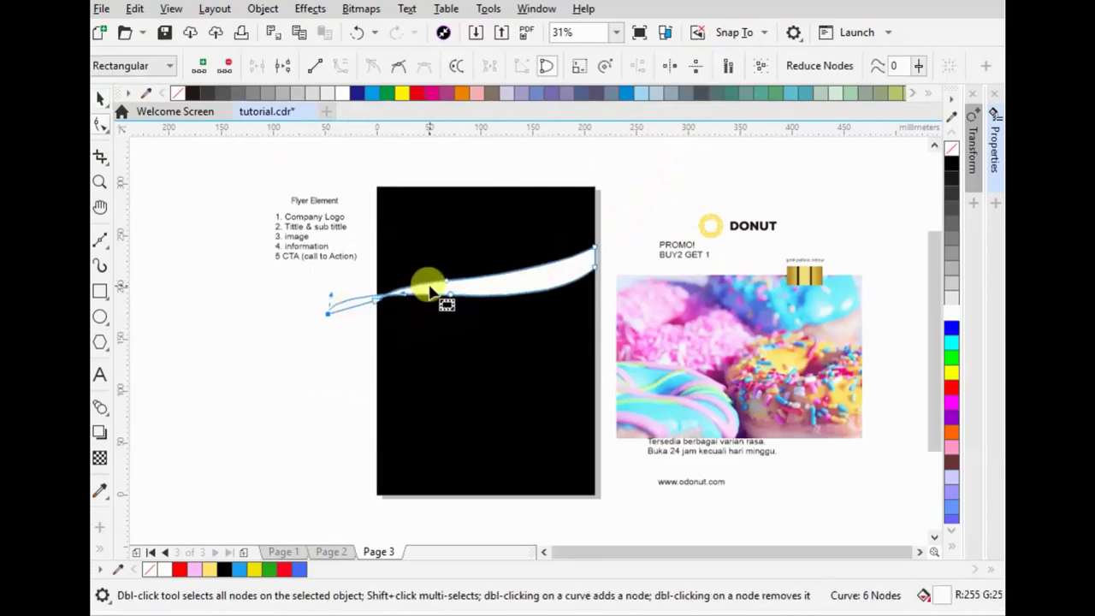
drag(422, 295, 413, 333)
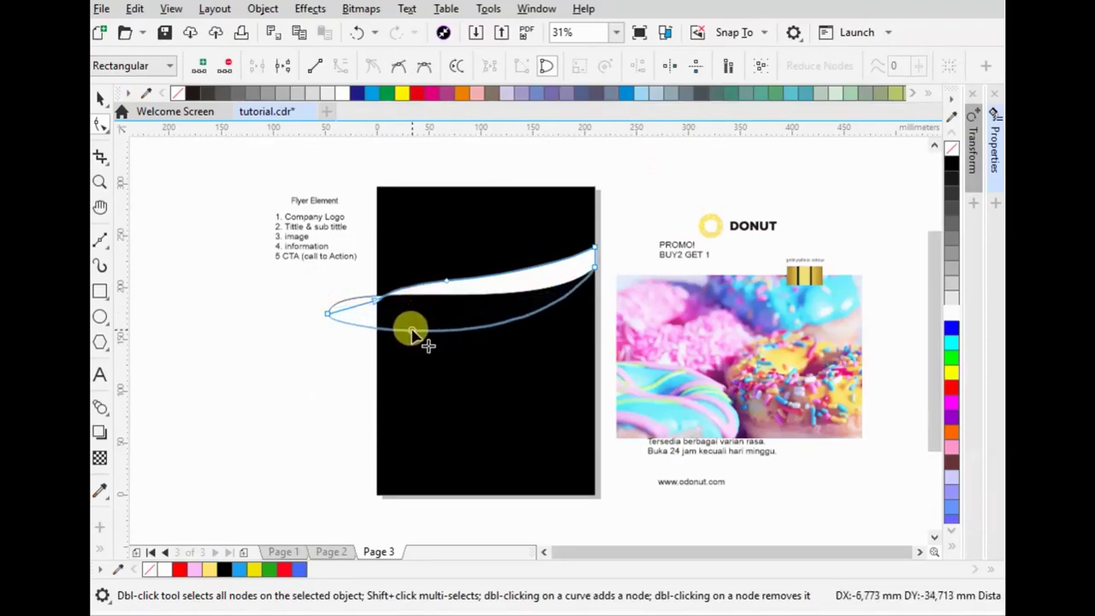
mouse_move(448, 281)
mouse_down()
mouse_move(472, 315)
mouse_move(379, 299)
mouse_move(373, 316)
mouse_up()
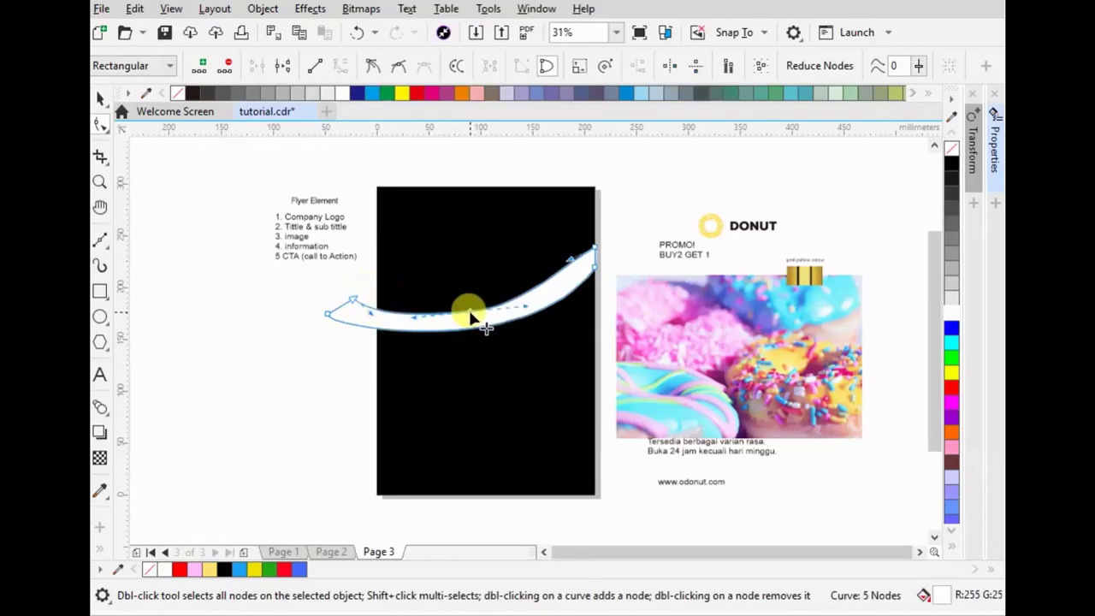
double_click(470, 313)
drag(528, 280, 598, 282)
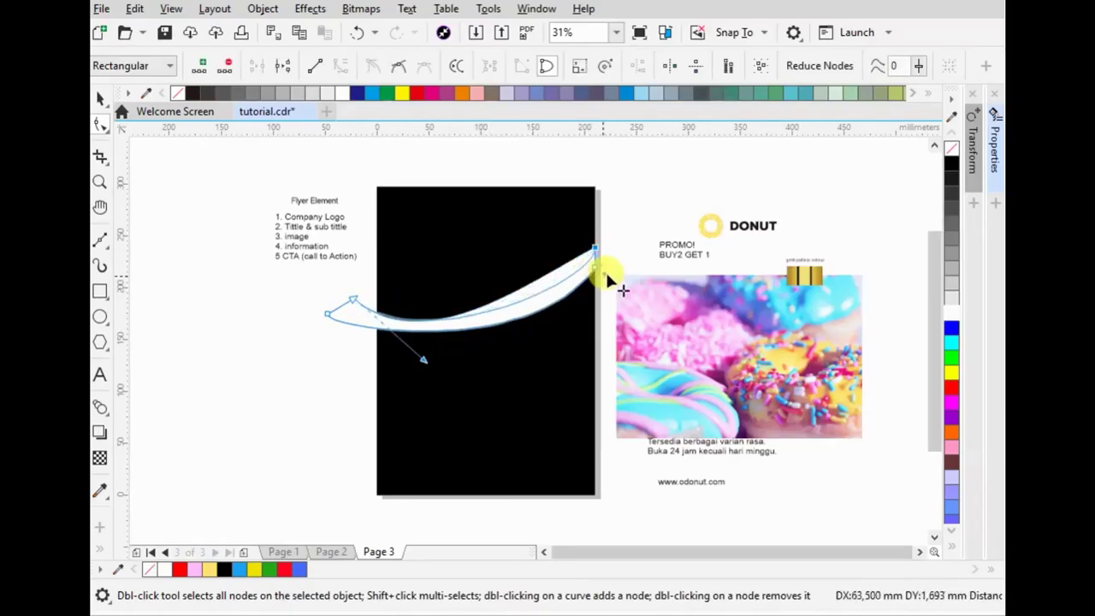
drag(423, 360, 425, 332)
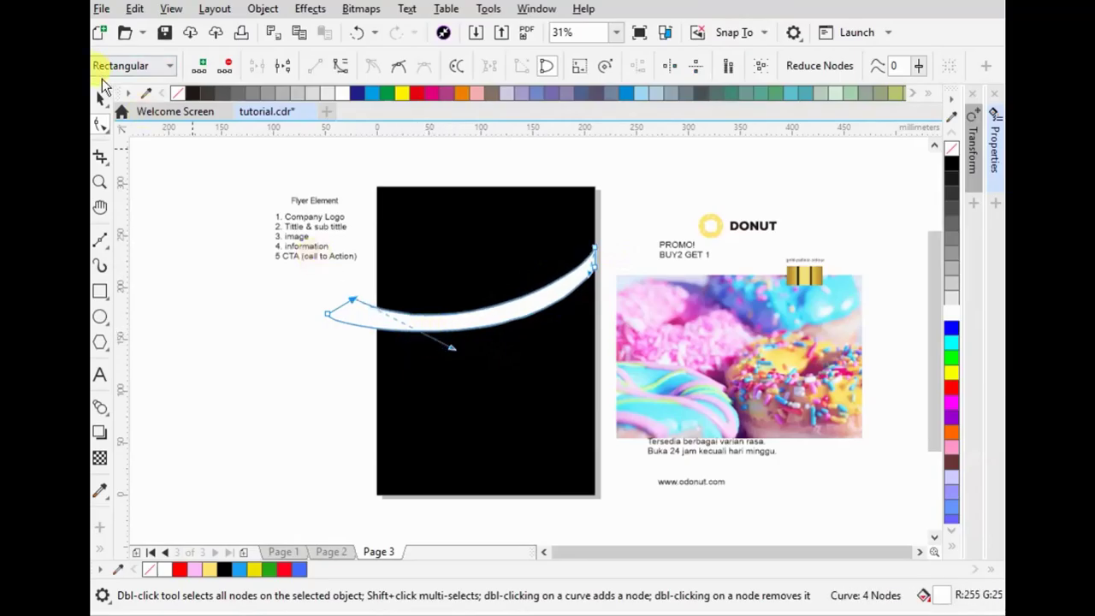
click(100, 97)
mouse_move(543, 310)
mouse_down()
mouse_move(561, 402)
mouse_move(557, 440)
mouse_up()
- Tilt the band about 7° and place a vertically mirrored copy higher up
click(557, 438)
drag(613, 365, 619, 344)
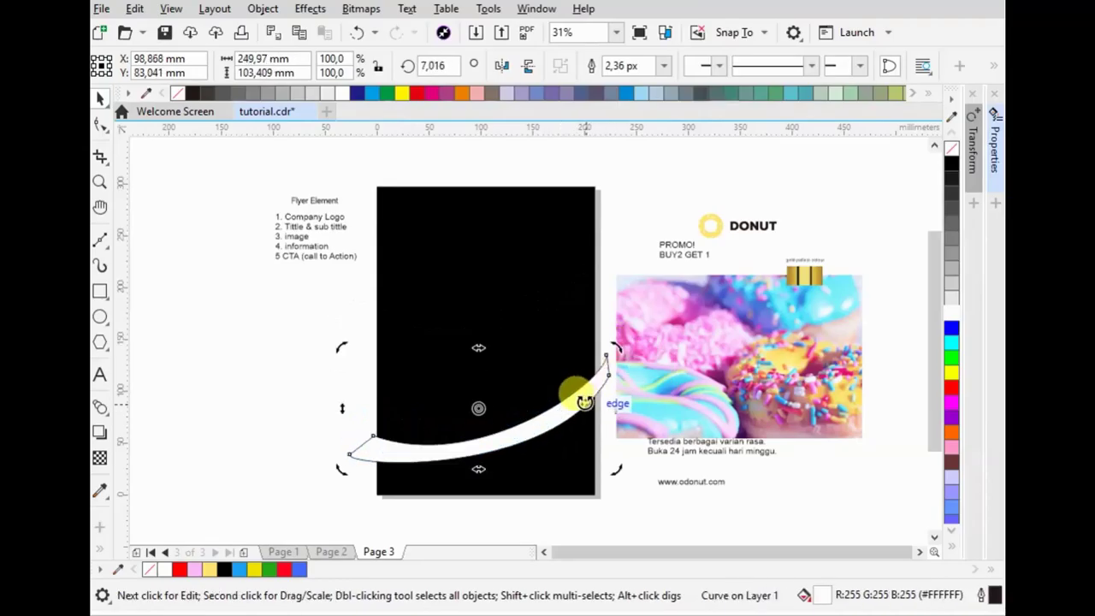
drag(558, 409, 567, 278)
click(502, 66)
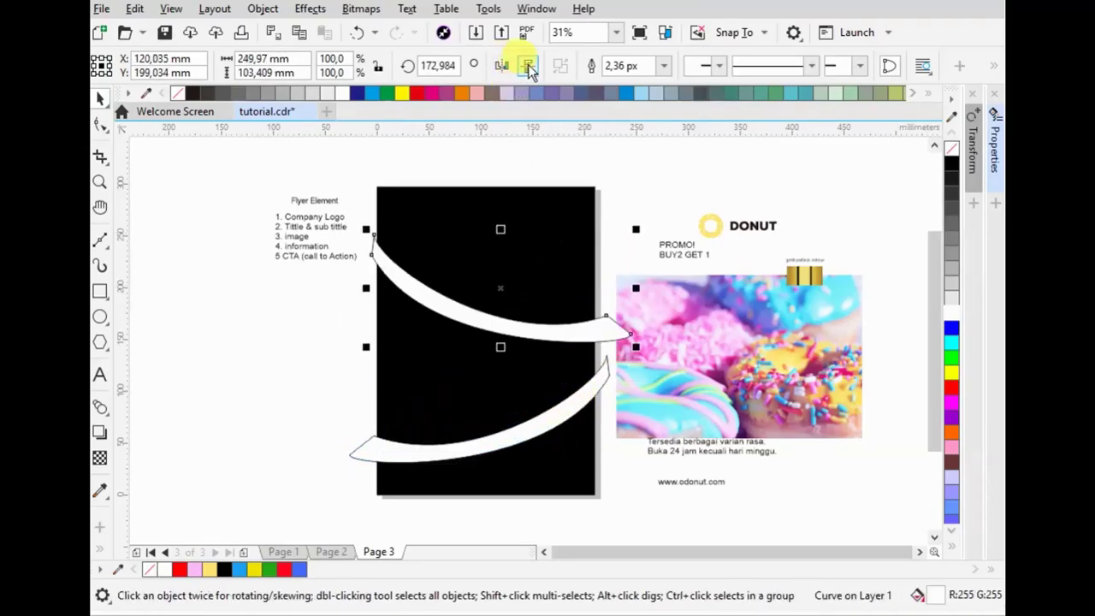
- Reposition the upper band, rotate it slightly and stretch it wider
drag(547, 277, 538, 304)
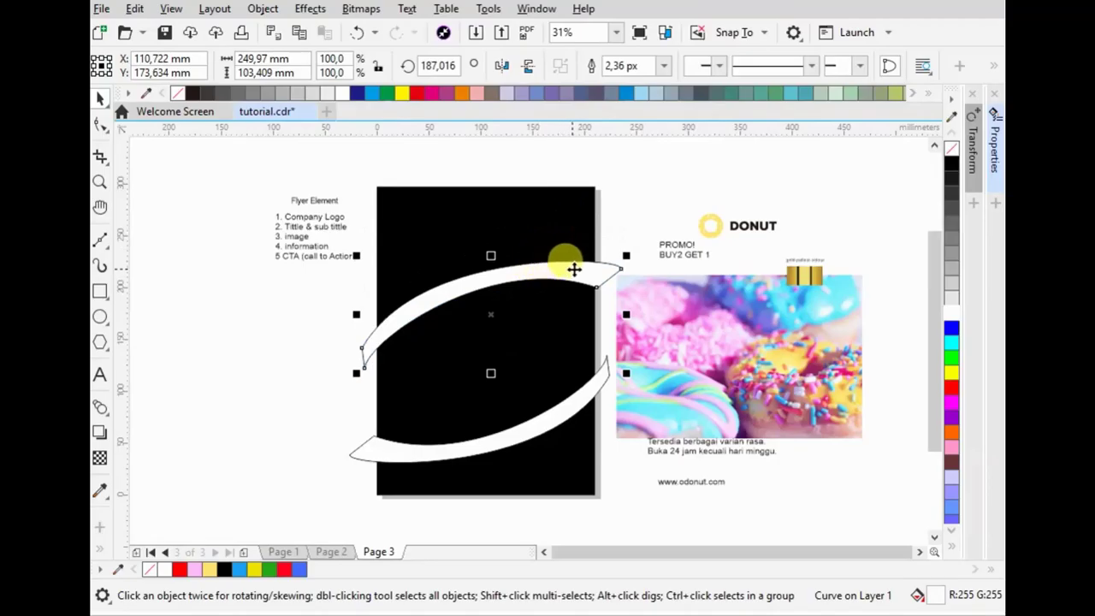
click(577, 272)
drag(627, 252, 627, 240)
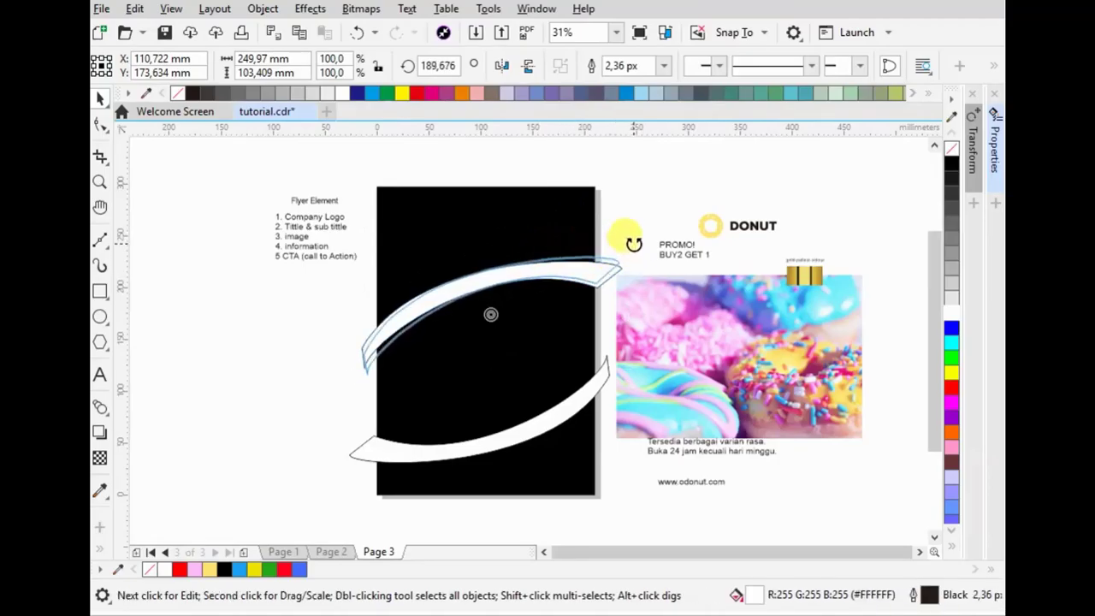
click(587, 264)
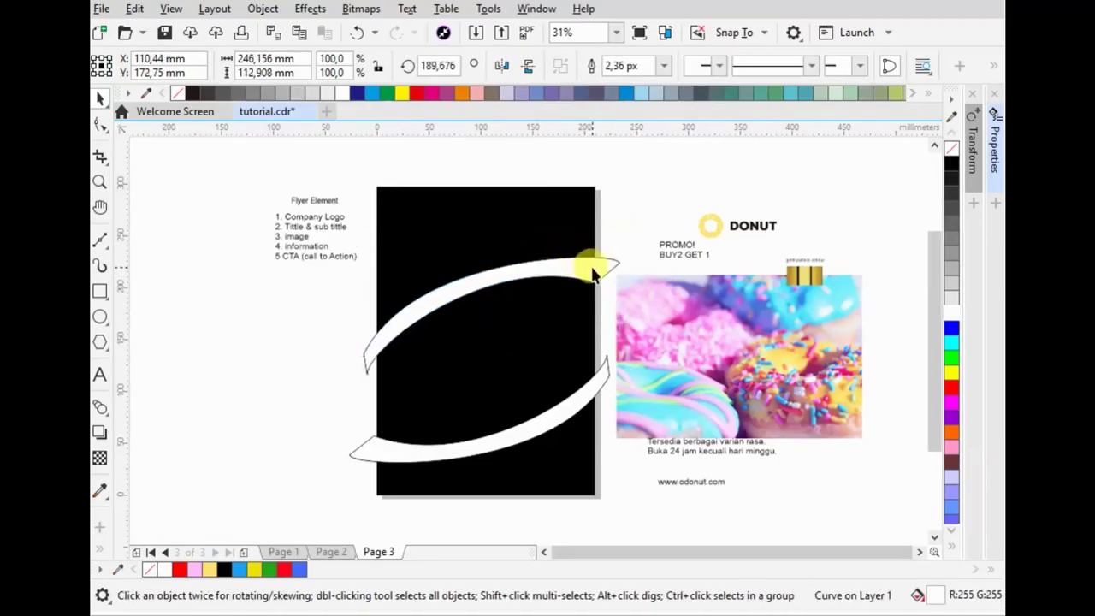
click(625, 328)
mouse_move(625, 316)
mouse_down()
mouse_move(631, 287)
mouse_move(421, 262)
mouse_up()
- Reshape the lower band's right end with the Shape tool
click(605, 275)
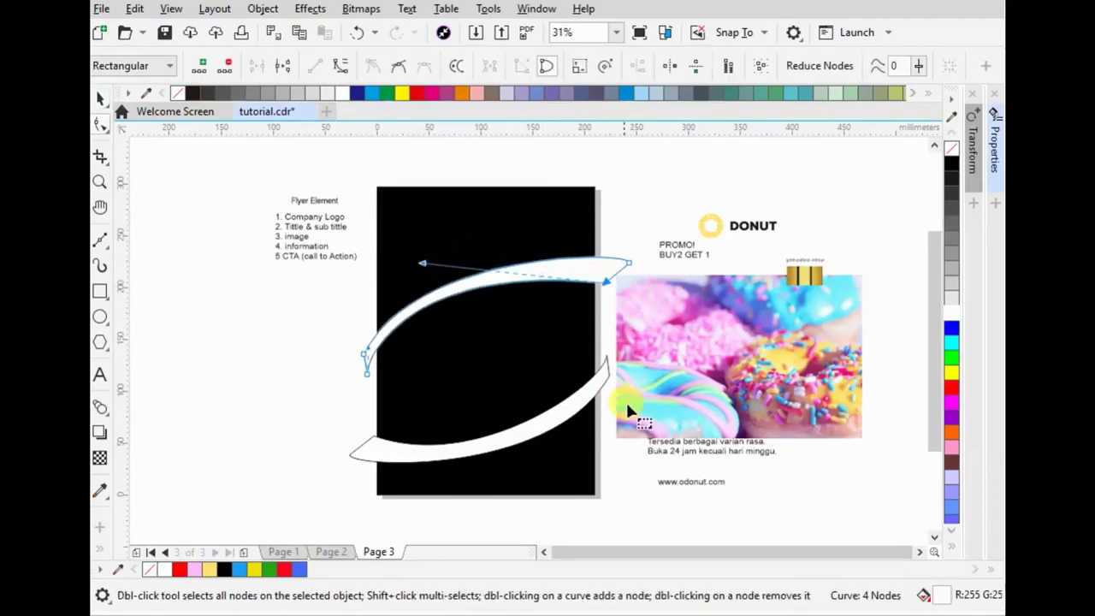
click(566, 419)
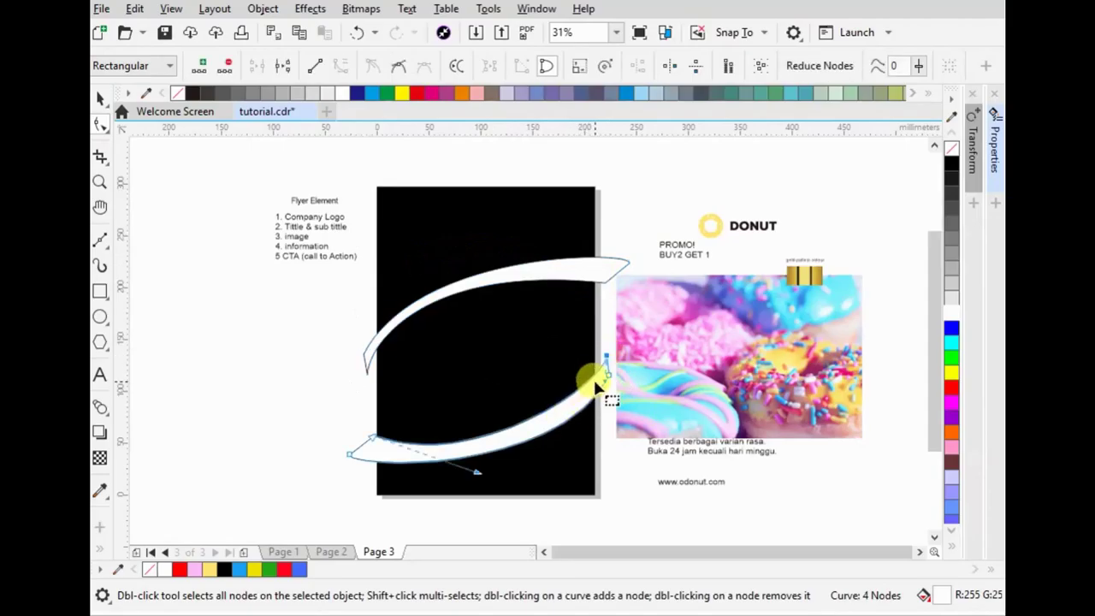
scroll(593, 382, up, 2)
drag(629, 389, 670, 386)
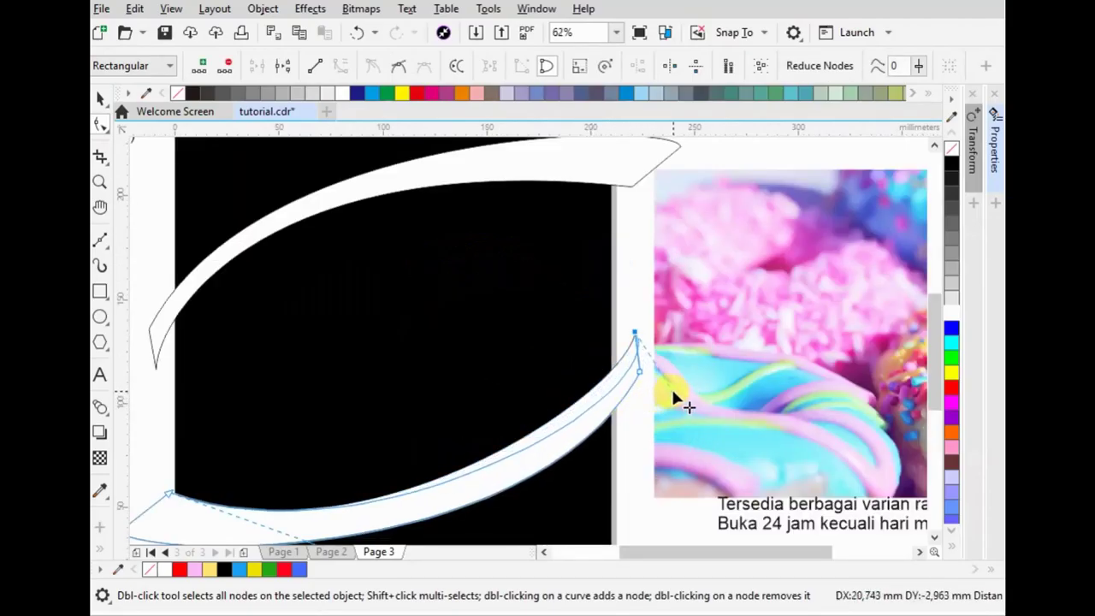
scroll(670, 386, down, 2)
click(100, 99)
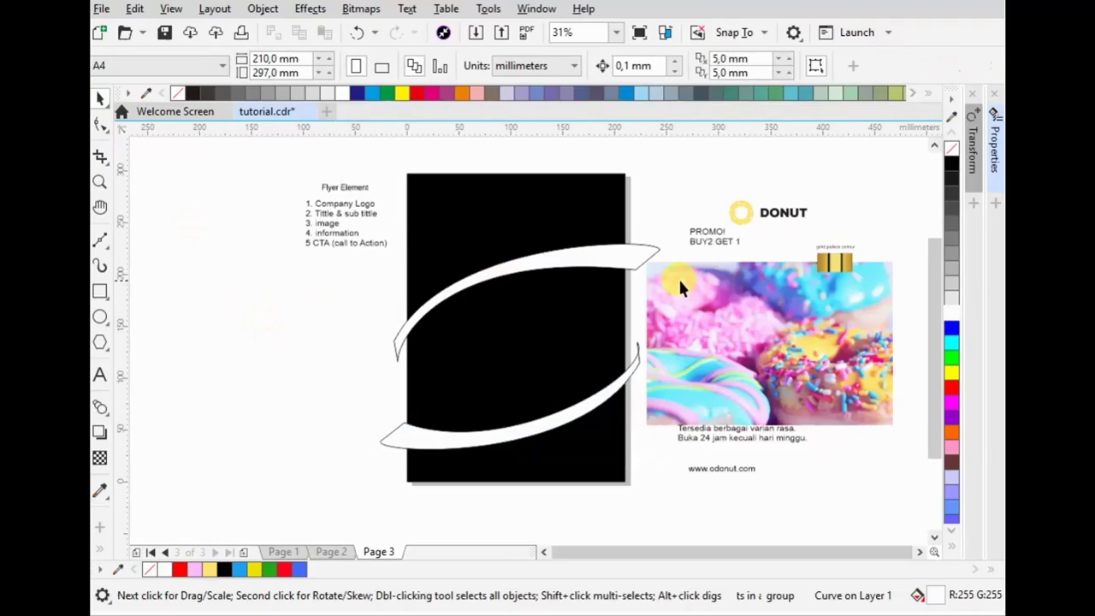
- Draw a square beside the DONUT logo and fill it with gold sampled from the bar
click(101, 291)
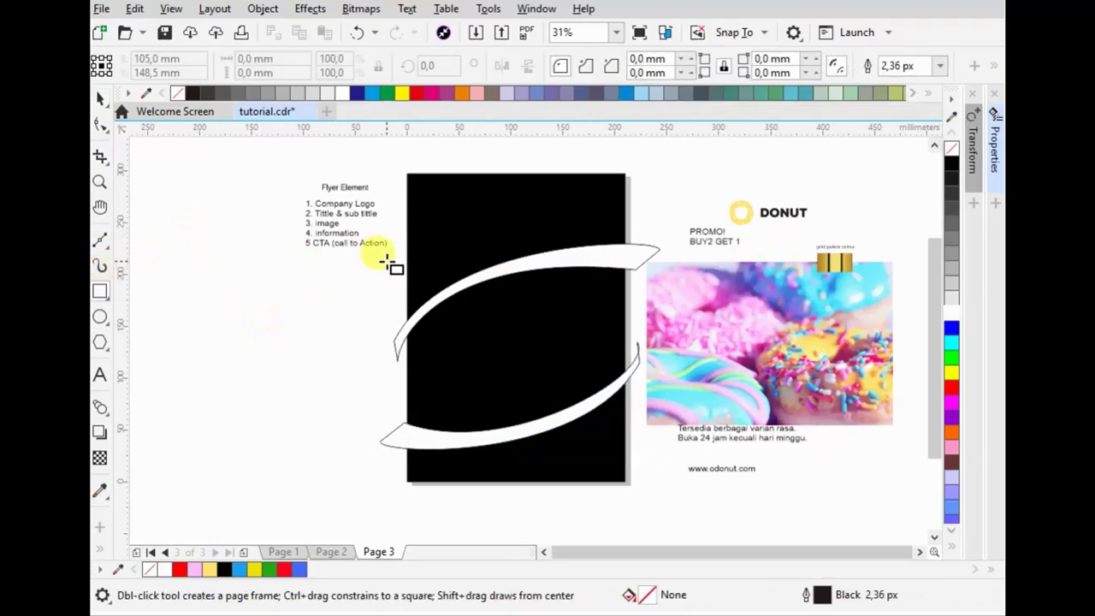
scroll(391, 262, down, 2)
scroll(616, 252, up, 4)
scroll(642, 275, up, 2)
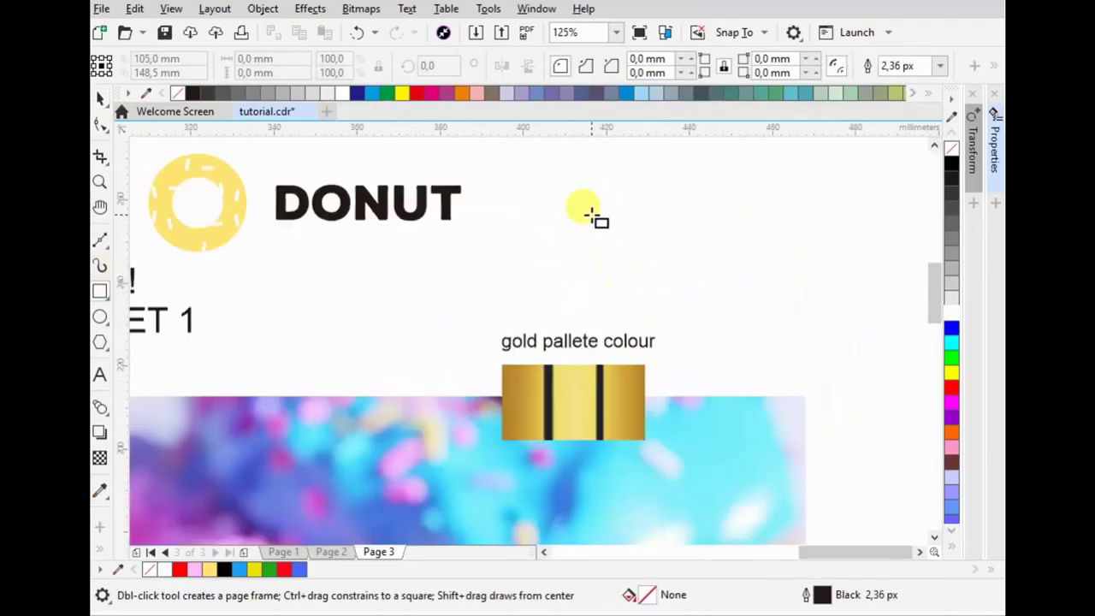
drag(589, 213, 689, 309)
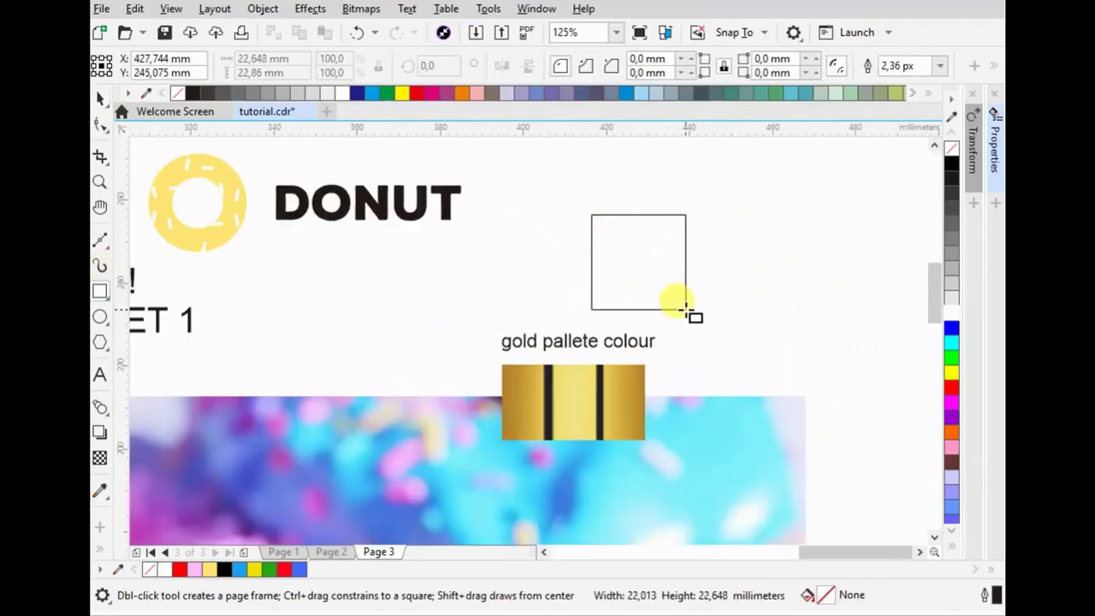
click(103, 490)
click(587, 381)
click(611, 286)
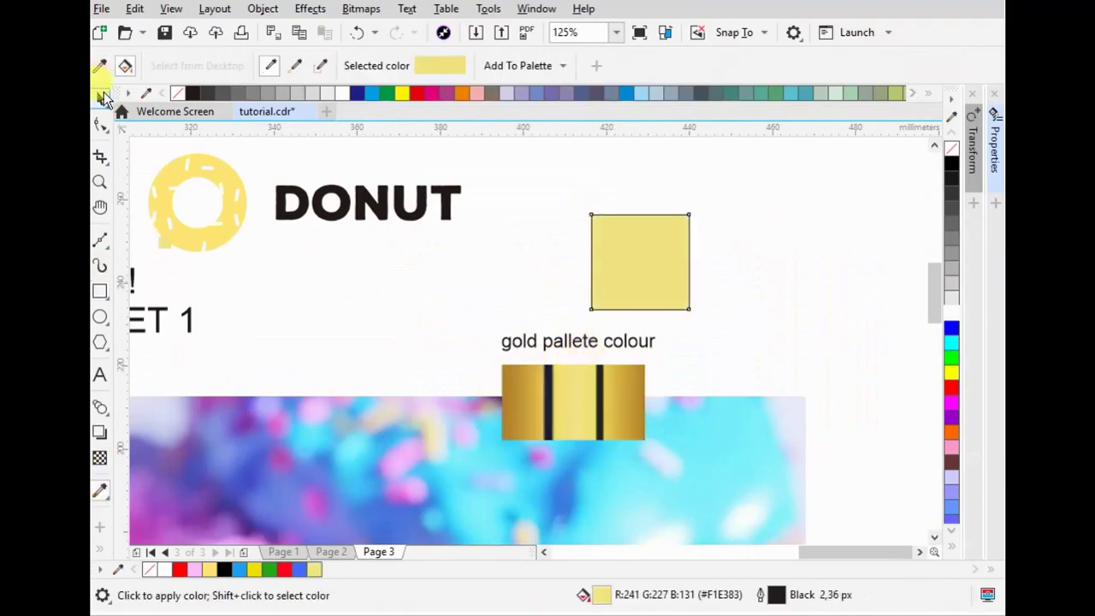
- Give the square a diagonal fountain fill ending in dark gold
click(104, 97)
click(100, 550)
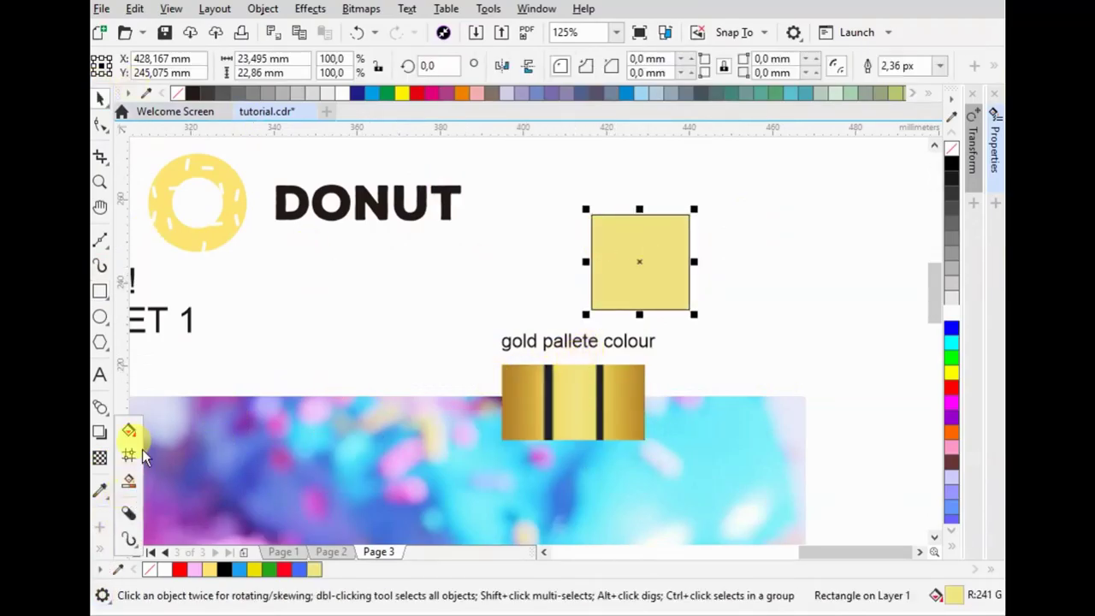
click(130, 429)
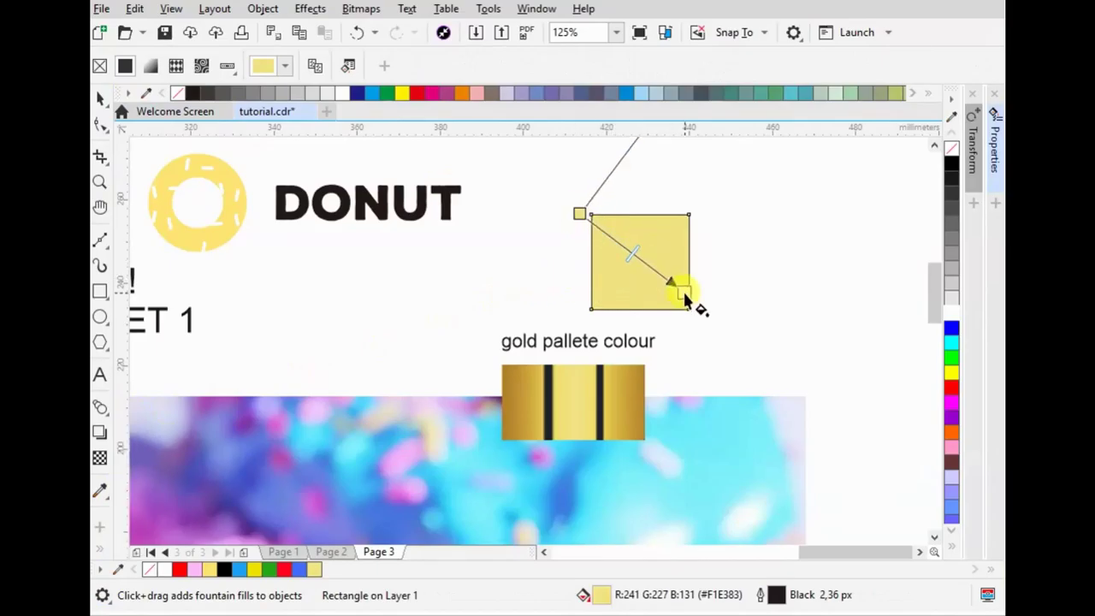
drag(685, 293, 686, 295)
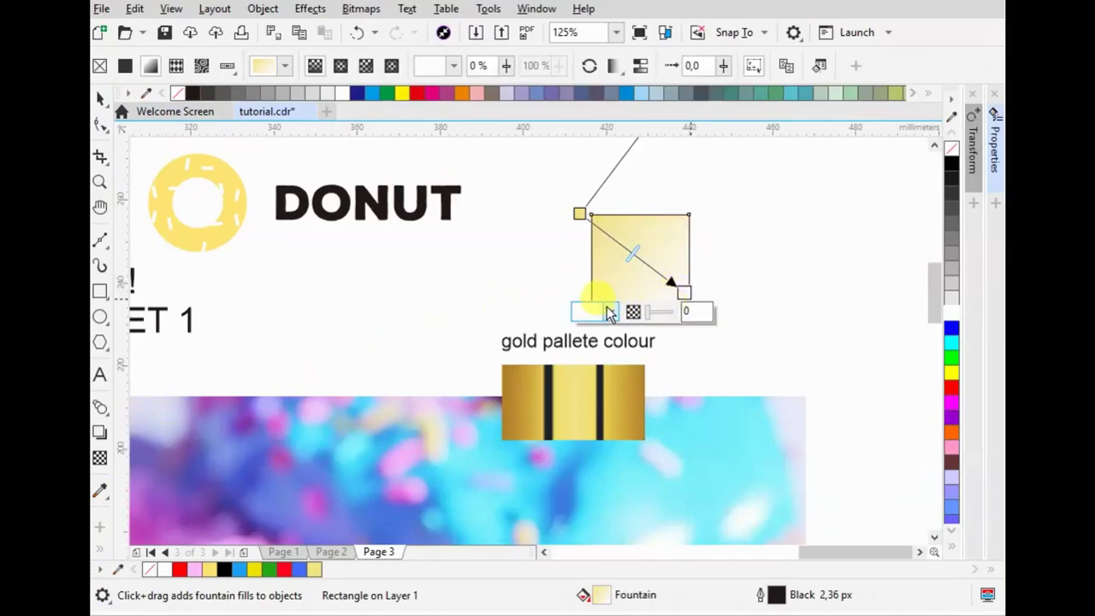
click(609, 311)
click(739, 569)
click(523, 376)
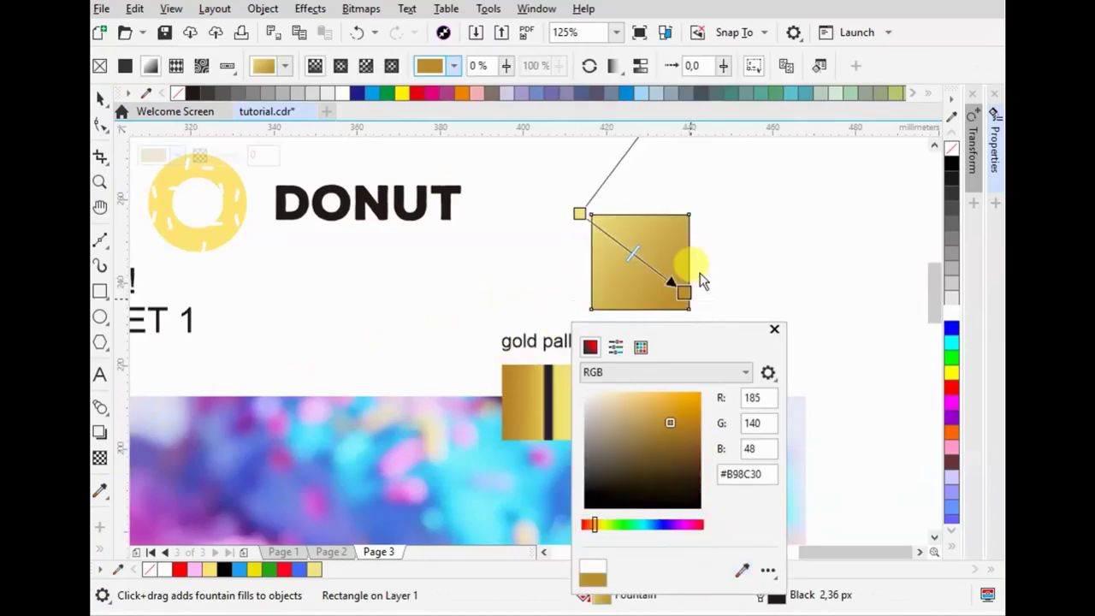
drag(683, 291, 727, 332)
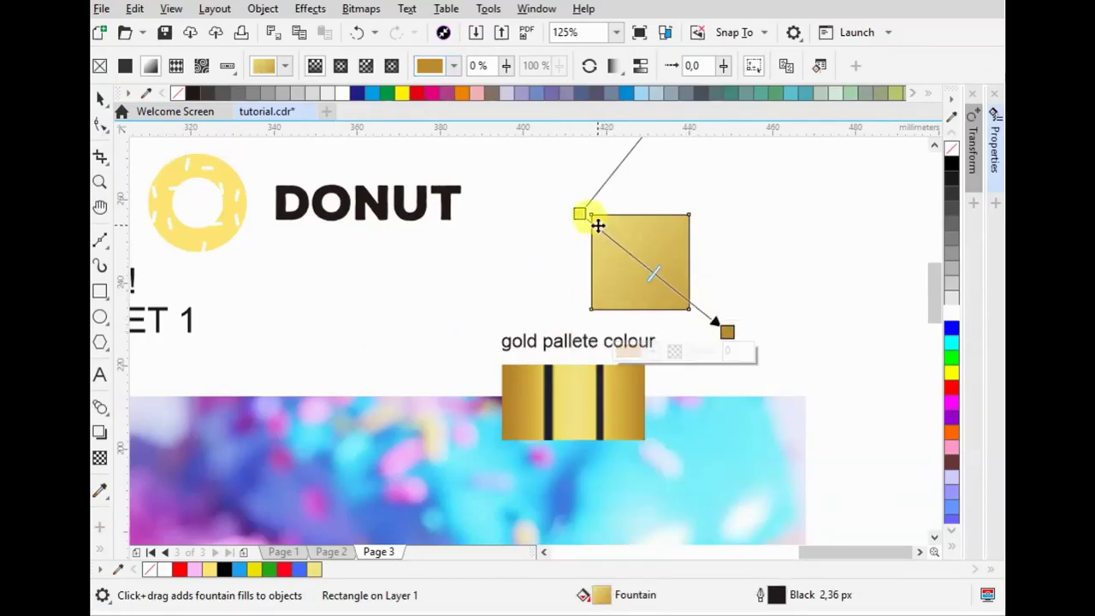
- Add lighter gold colour stops mid-gradient, including one at 41%
click(598, 225)
double_click(649, 270)
click(579, 212)
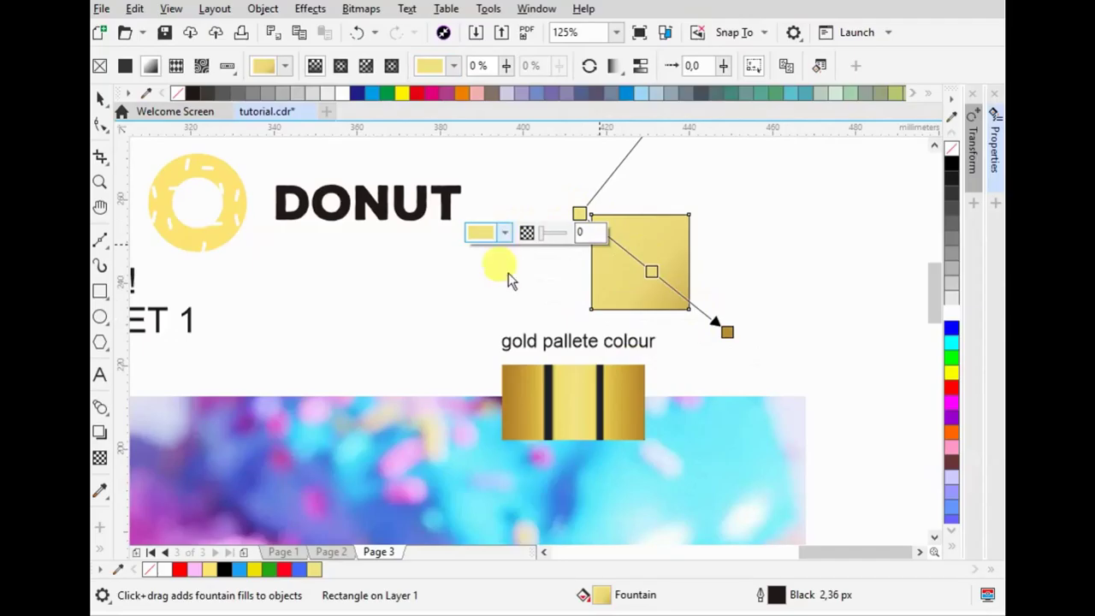
click(637, 491)
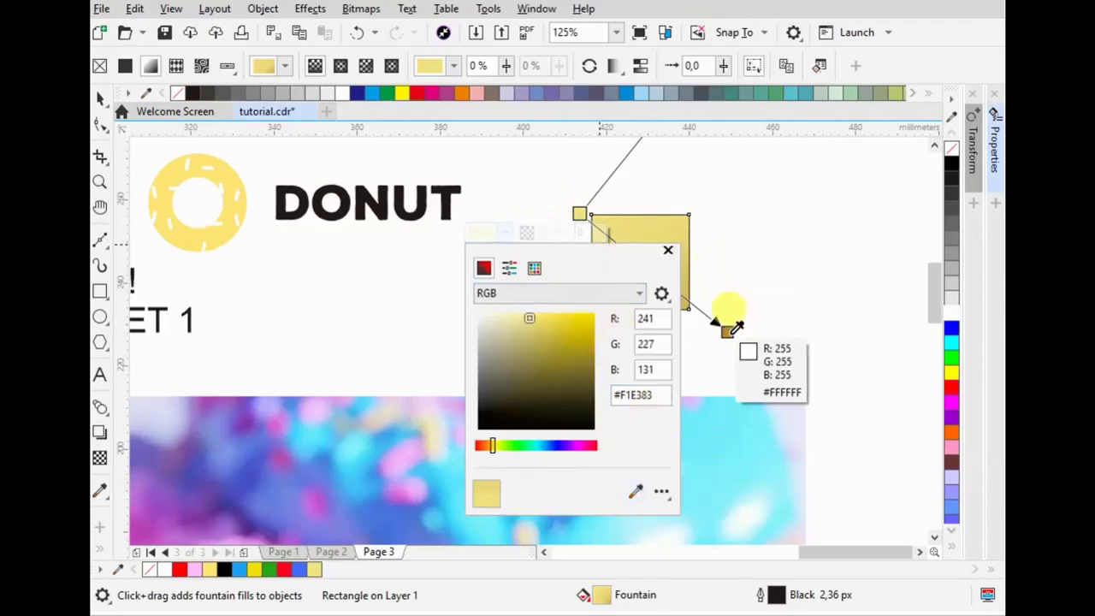
click(725, 319)
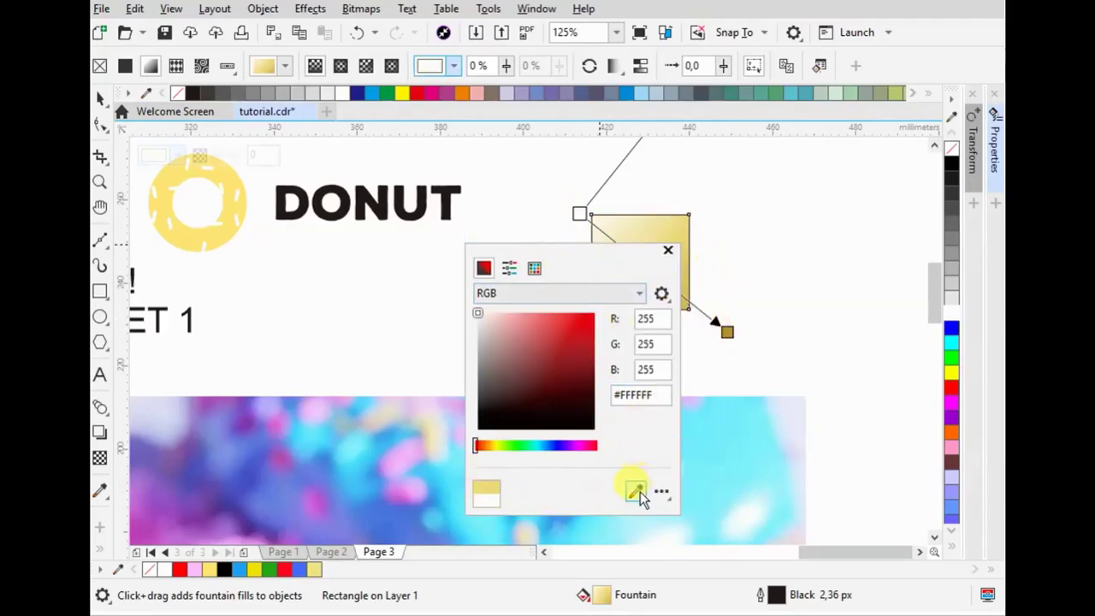
click(687, 299)
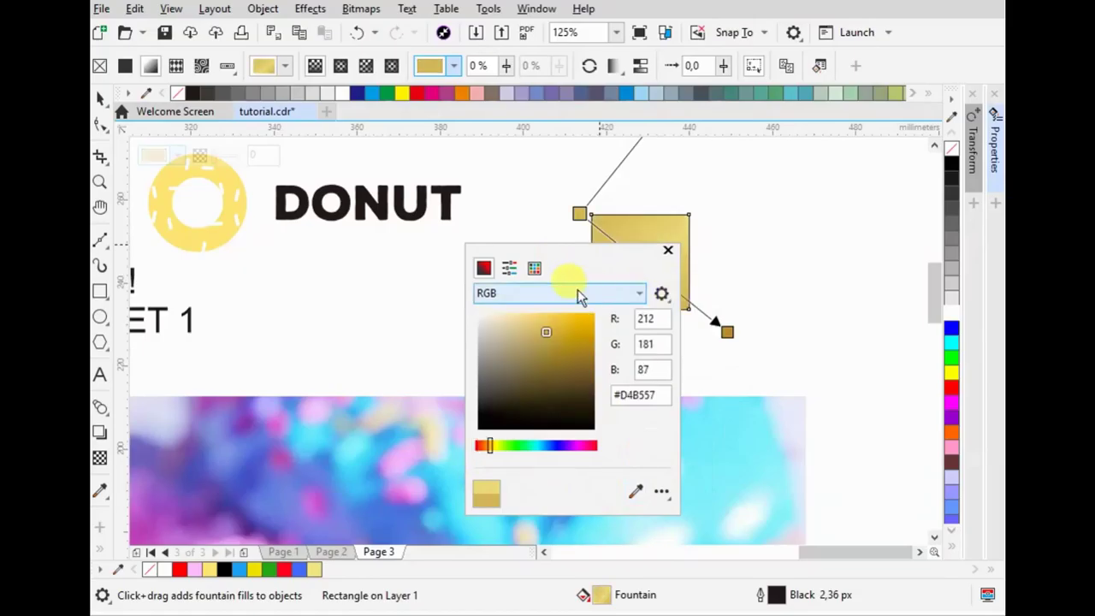
click(668, 253)
double_click(639, 260)
click(664, 294)
key(space)
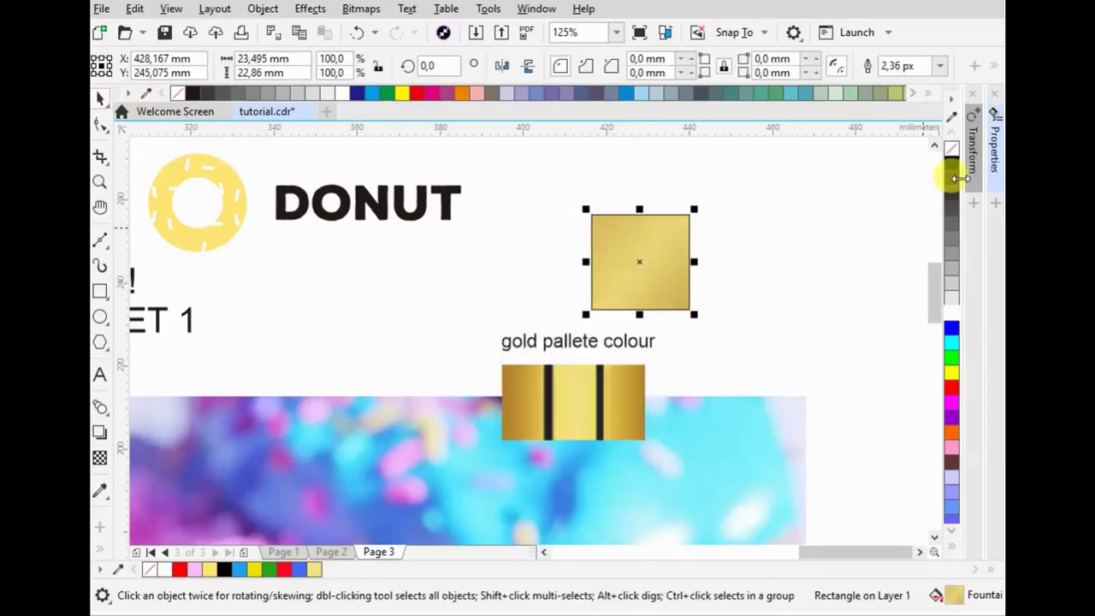
click(833, 242)
scroll(821, 248, down, 4)
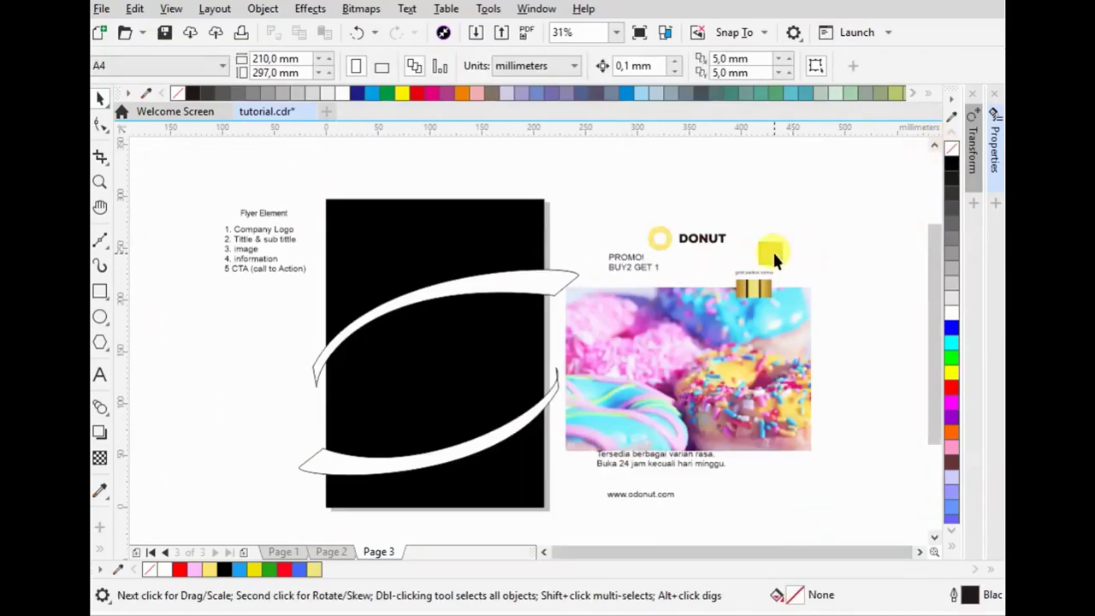
- Copy the gold square's gradient fill onto both white swooshes
click(772, 255)
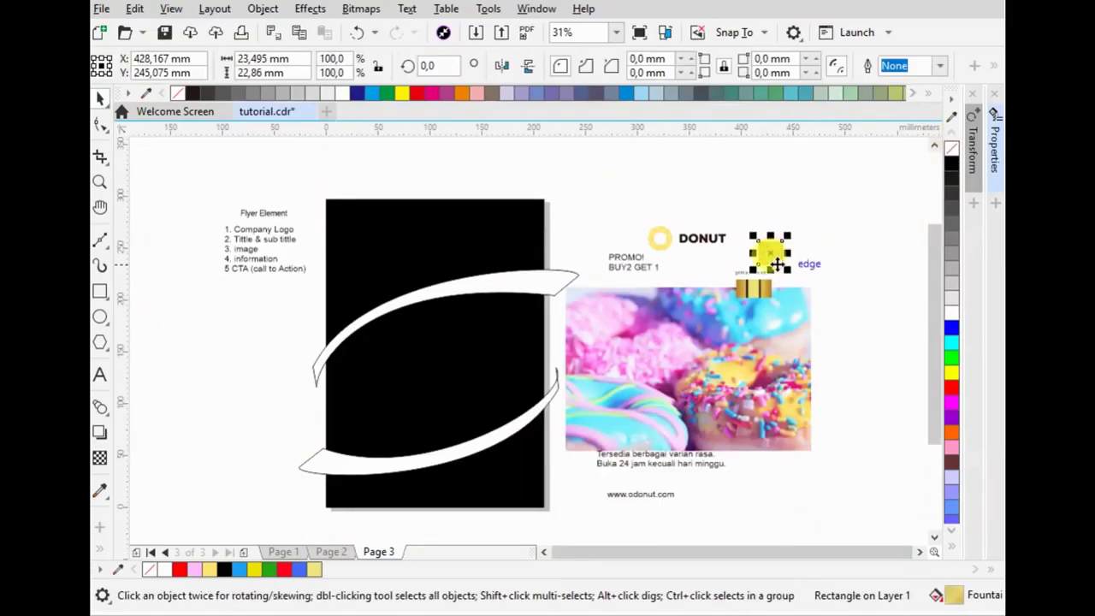
click(516, 293)
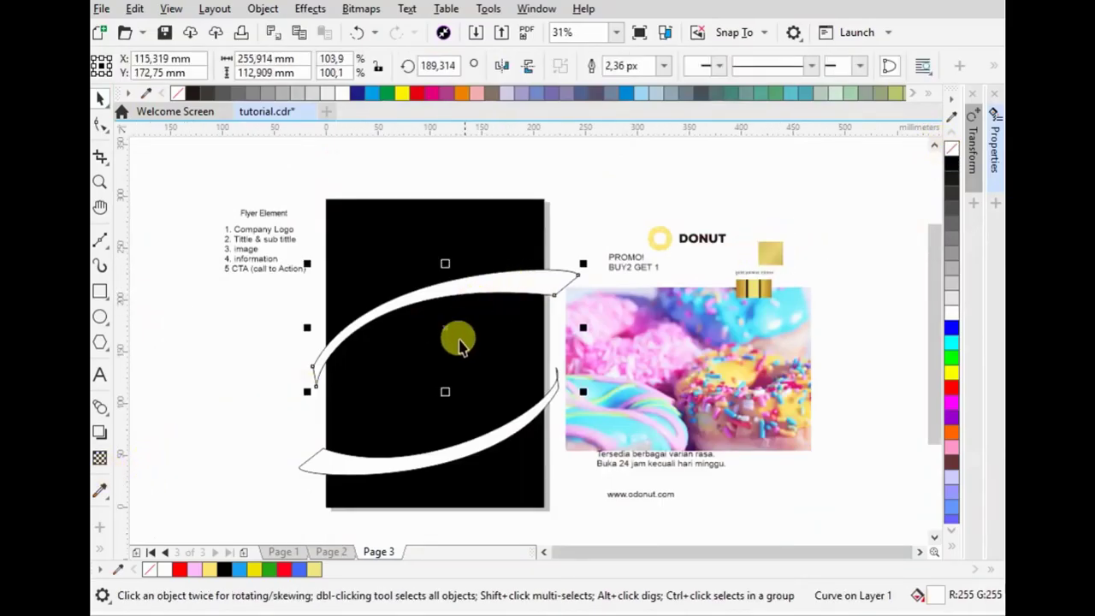
shift+click(372, 470)
click(100, 539)
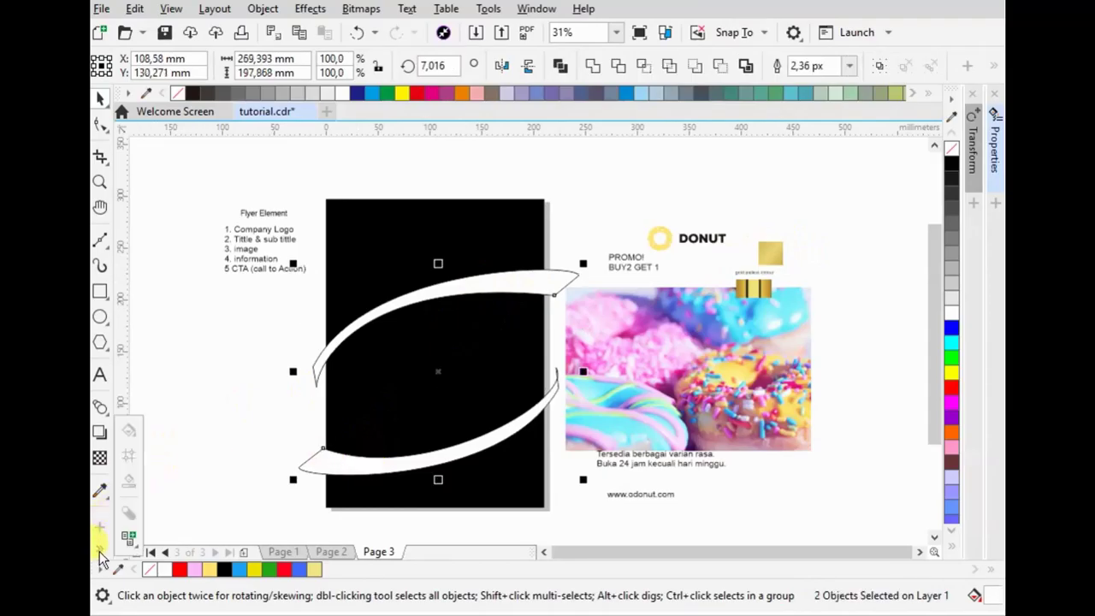
click(130, 430)
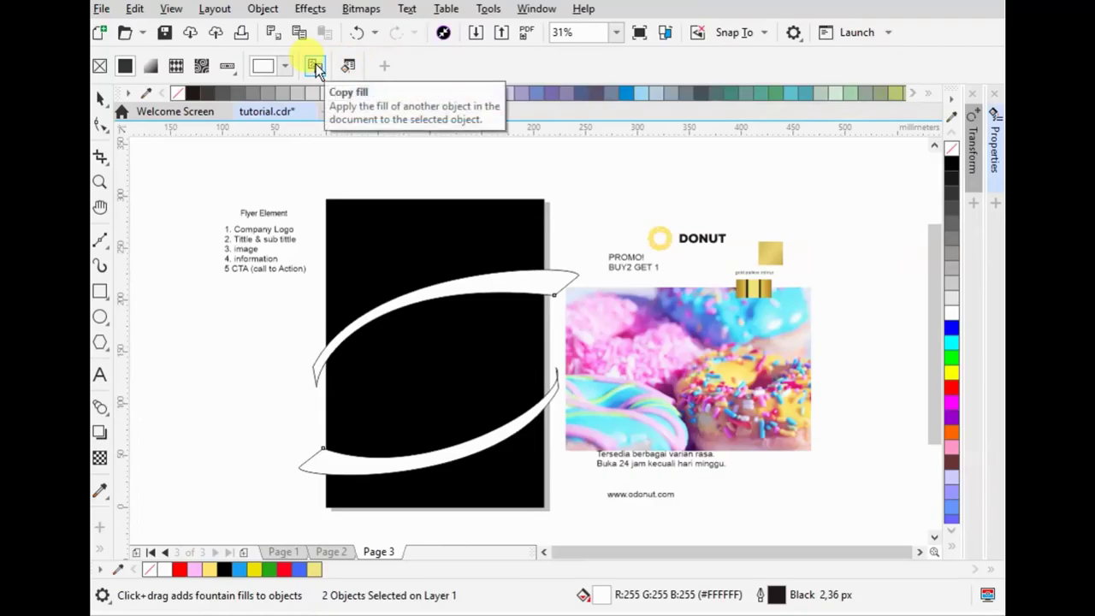
click(315, 65)
click(771, 255)
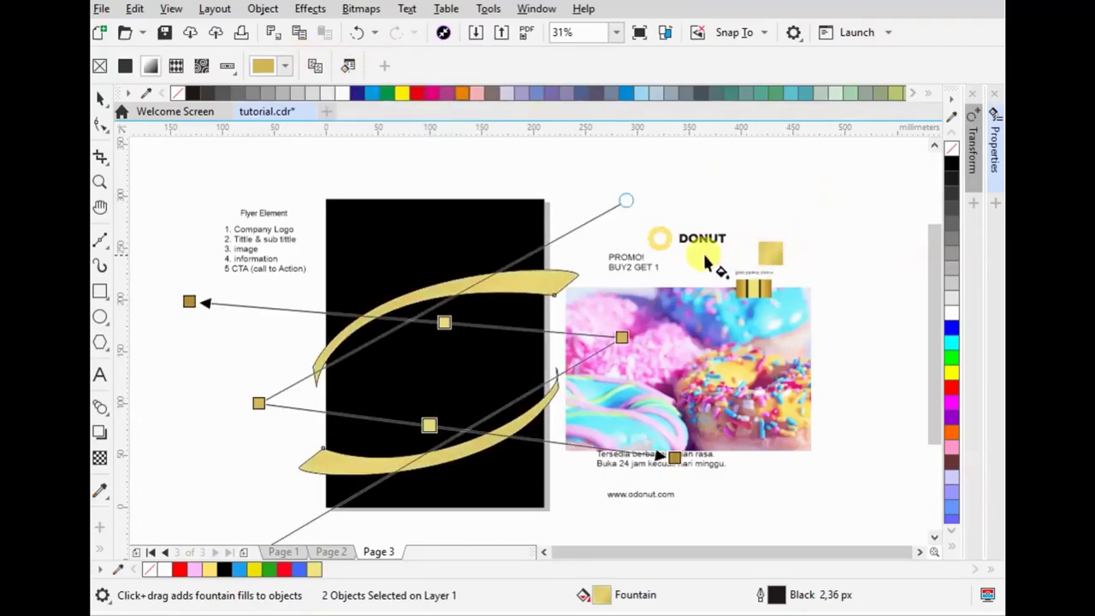
drag(444, 321, 403, 286)
- Realign the upper swoosh's gold gradient handles along its curve
click(102, 97)
click(534, 168)
click(533, 281)
click(101, 458)
click(128, 432)
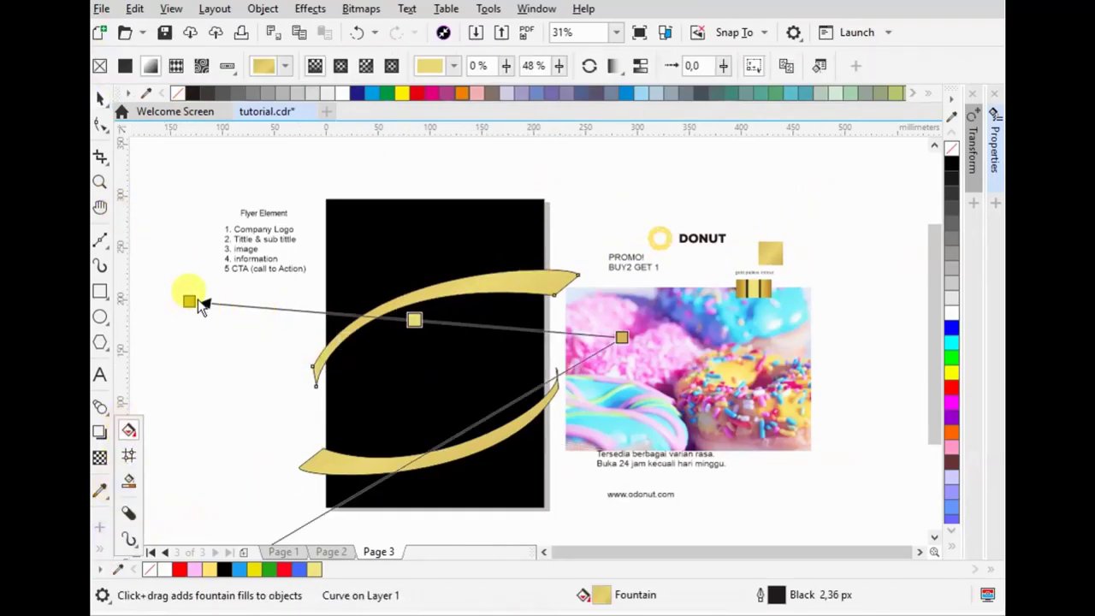
drag(189, 300, 374, 286)
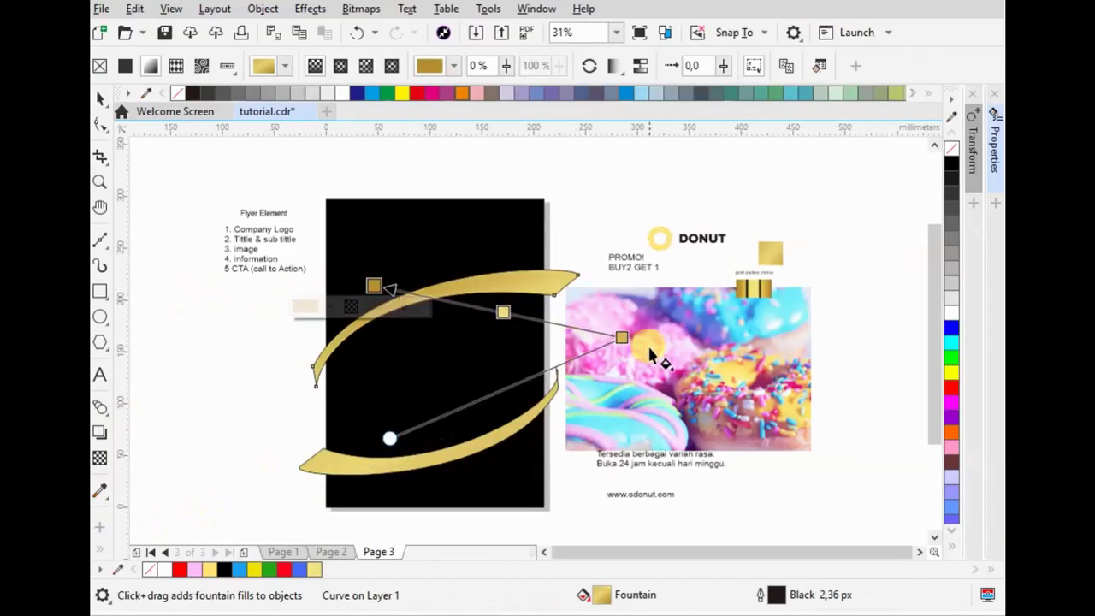
drag(620, 338, 511, 321)
mouse_move(389, 439)
mouse_down()
mouse_move(371, 366)
mouse_move(480, 433)
mouse_up()
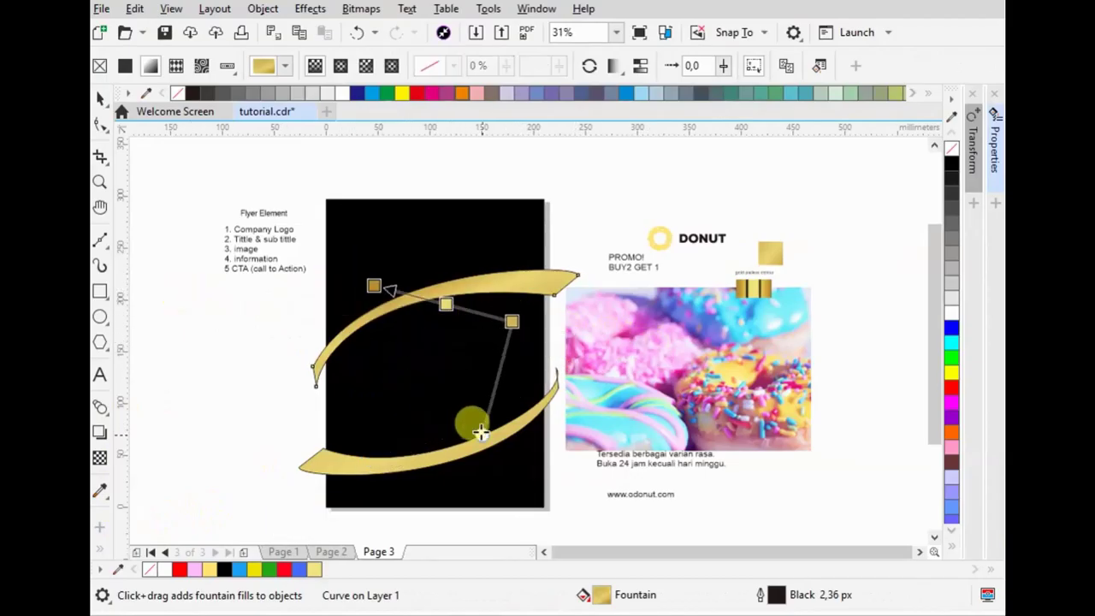
drag(511, 321, 460, 368)
mouse_move(379, 276)
mouse_down()
mouse_move(402, 258)
mouse_move(375, 250)
mouse_up()
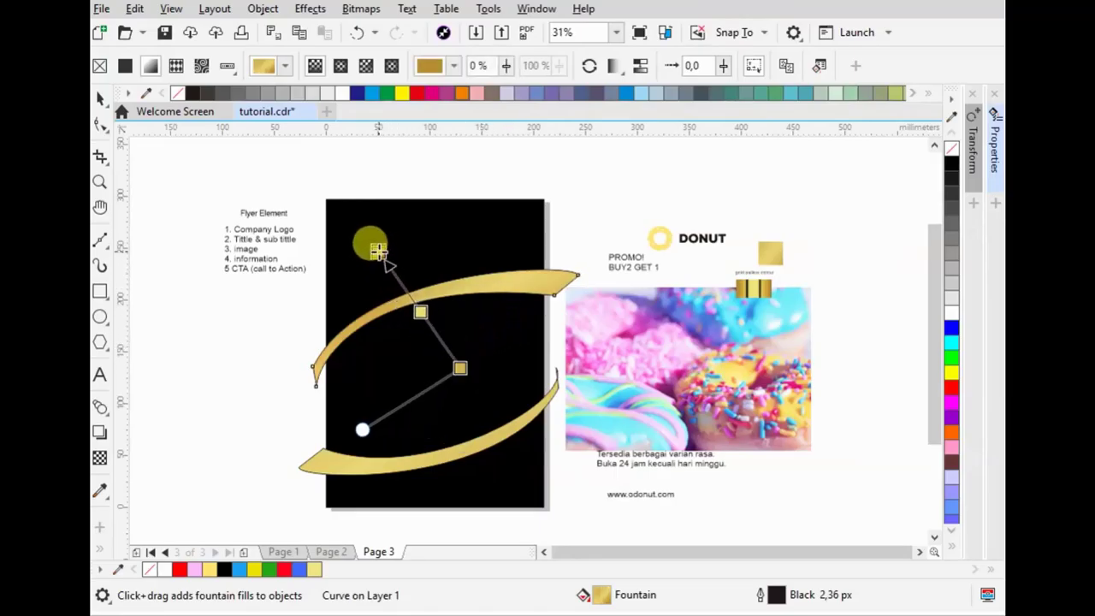
- Realign the lower swoosh's gold gradient handles along its curve
click(472, 450)
drag(258, 402, 375, 434)
drag(674, 458, 449, 520)
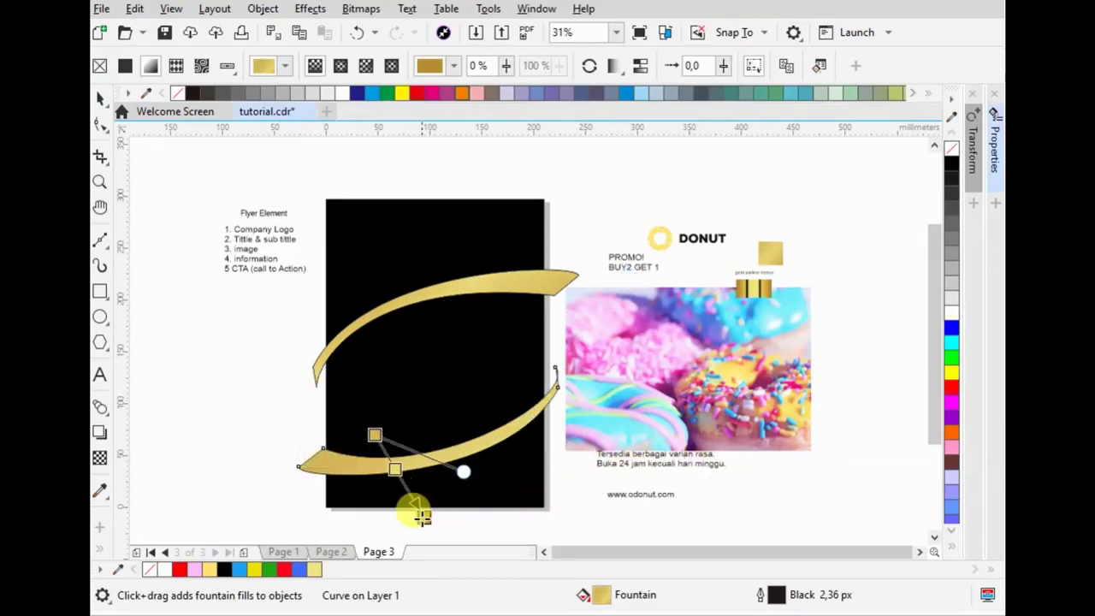
mouse_move(484, 459)
mouse_down()
mouse_move(483, 389)
mouse_move(453, 351)
mouse_move(452, 370)
mouse_up()
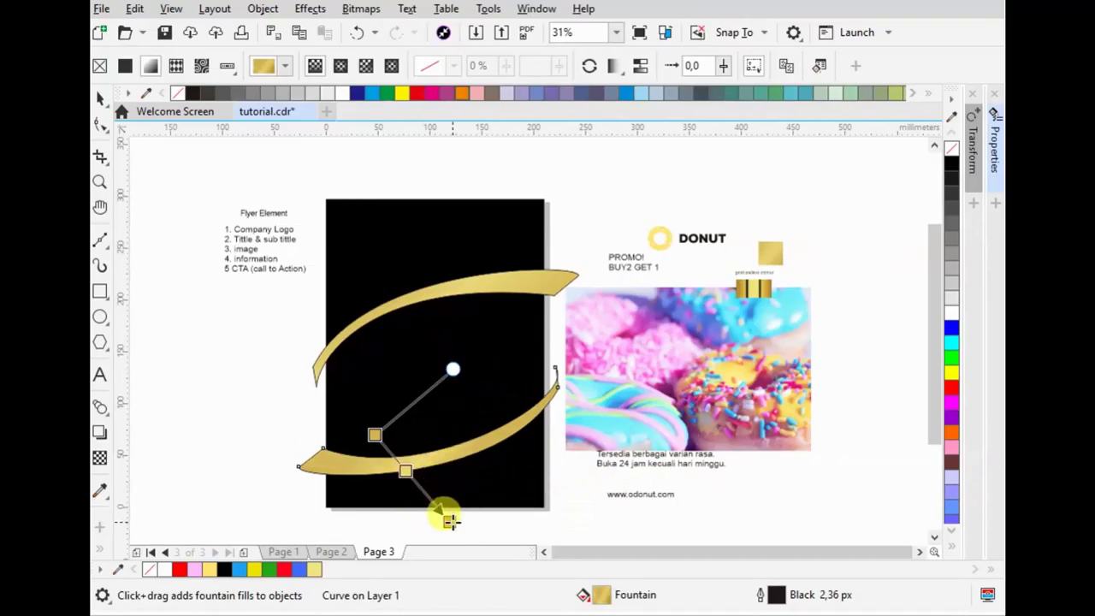
drag(449, 519, 500, 468)
drag(375, 434, 427, 421)
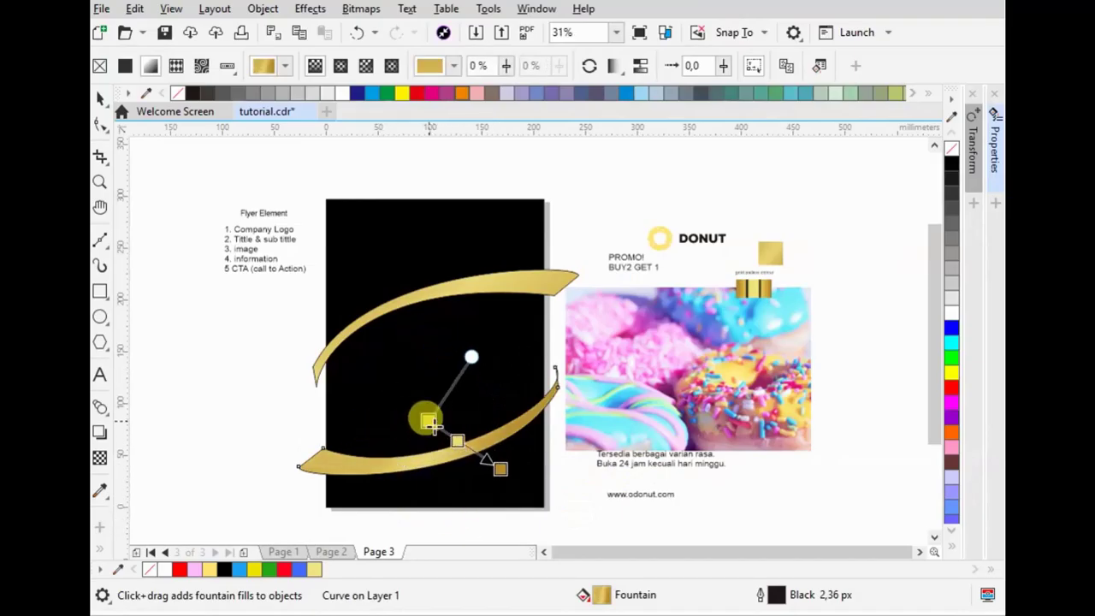
mouse_move(500, 468)
mouse_down()
mouse_move(524, 484)
mouse_move(494, 473)
mouse_move(502, 483)
mouse_up()
key(space)
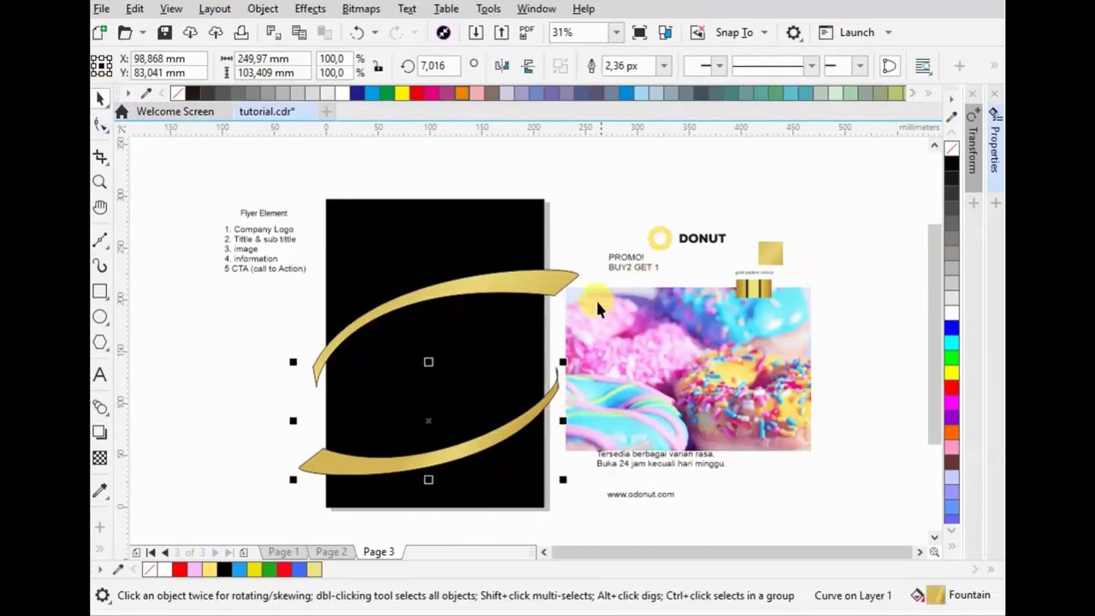
- Copy the DONUT logo onto the black flyer page
shift+click(564, 272)
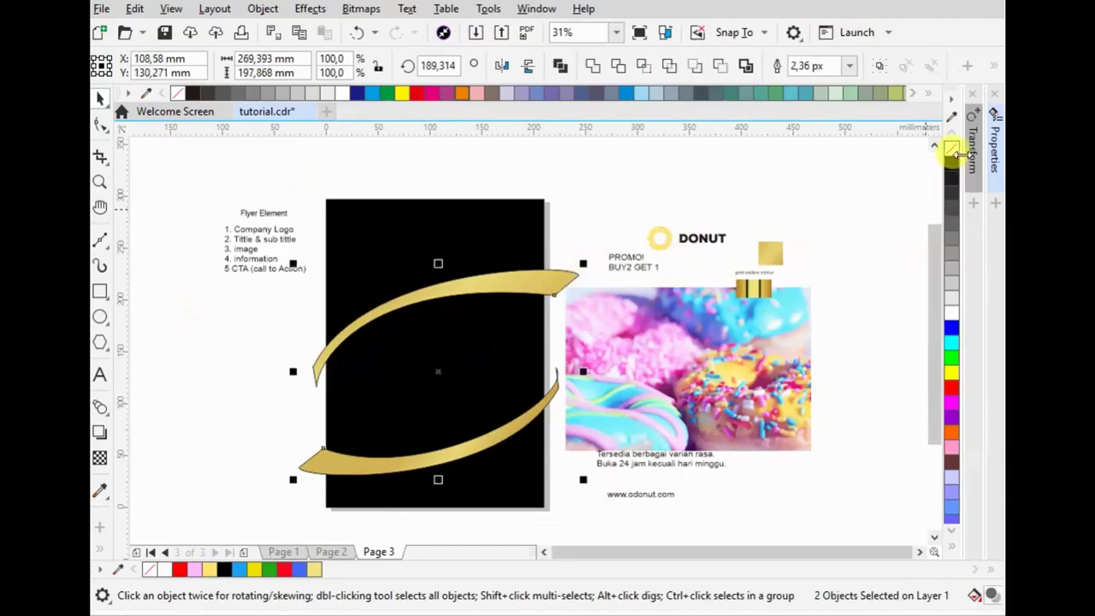
click(745, 221)
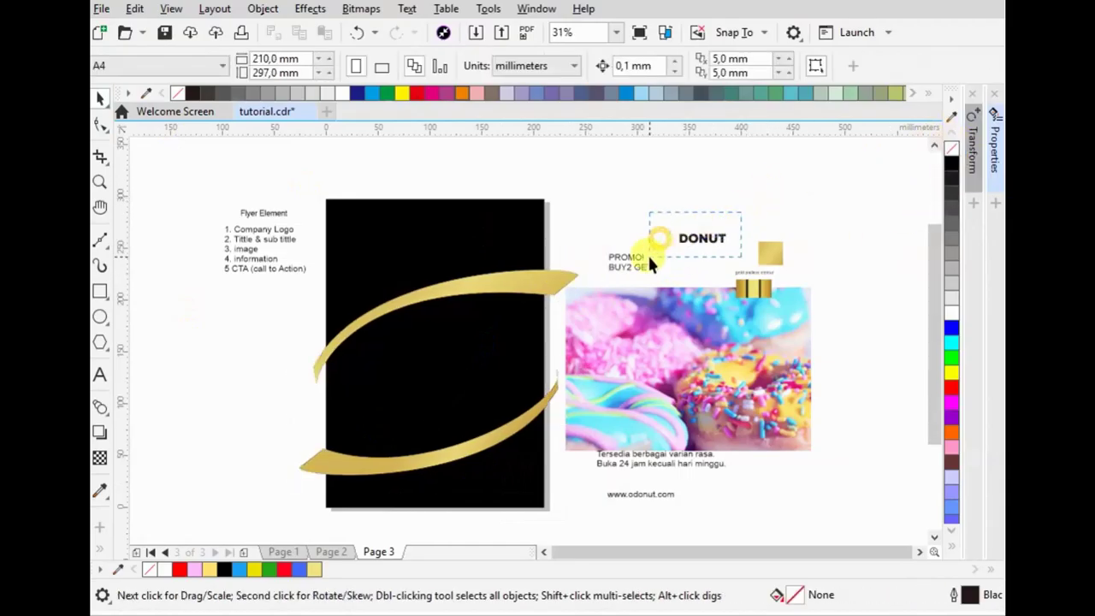
drag(649, 257, 583, 243)
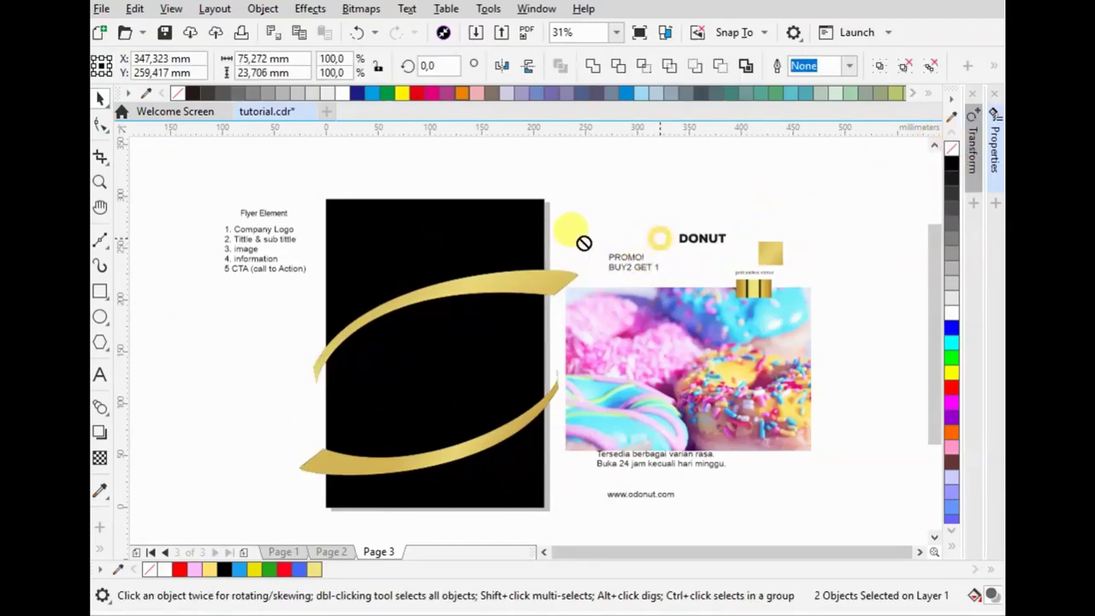
drag(672, 237, 434, 235)
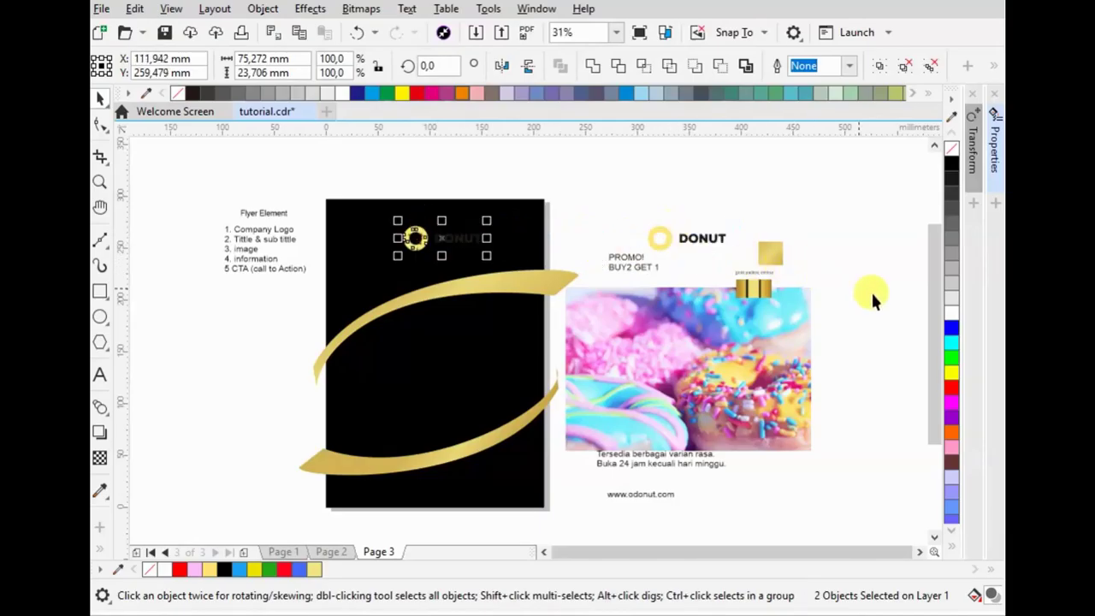
- Undo the all-white logo fill and make only the DONUT text white
click(951, 303)
scroll(459, 220, up, 1)
scroll(464, 298, up, 1)
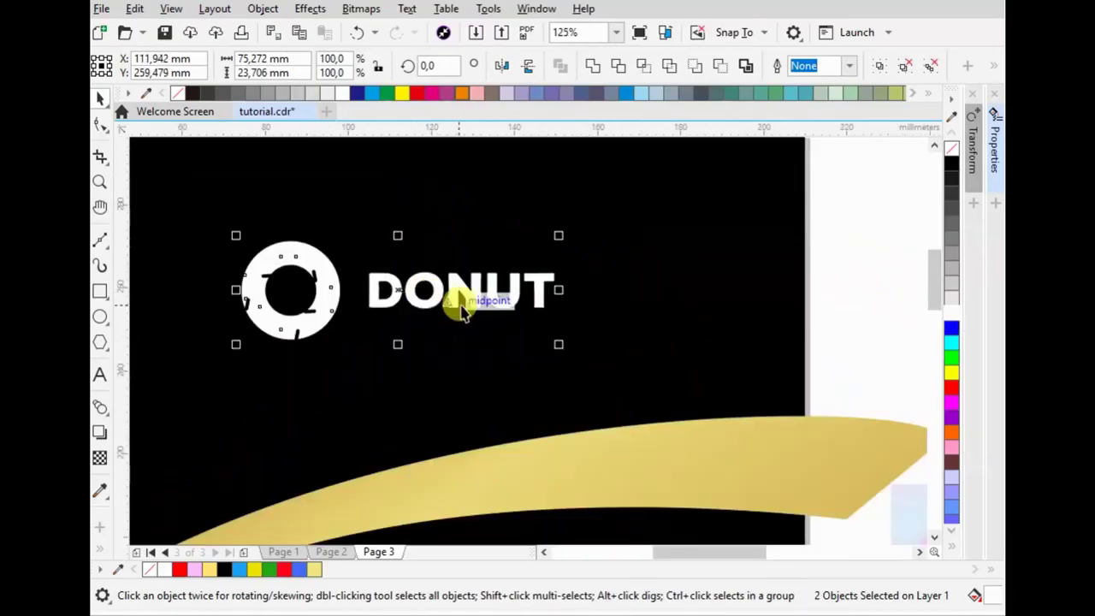
scroll(406, 214, down, 1)
click(358, 36)
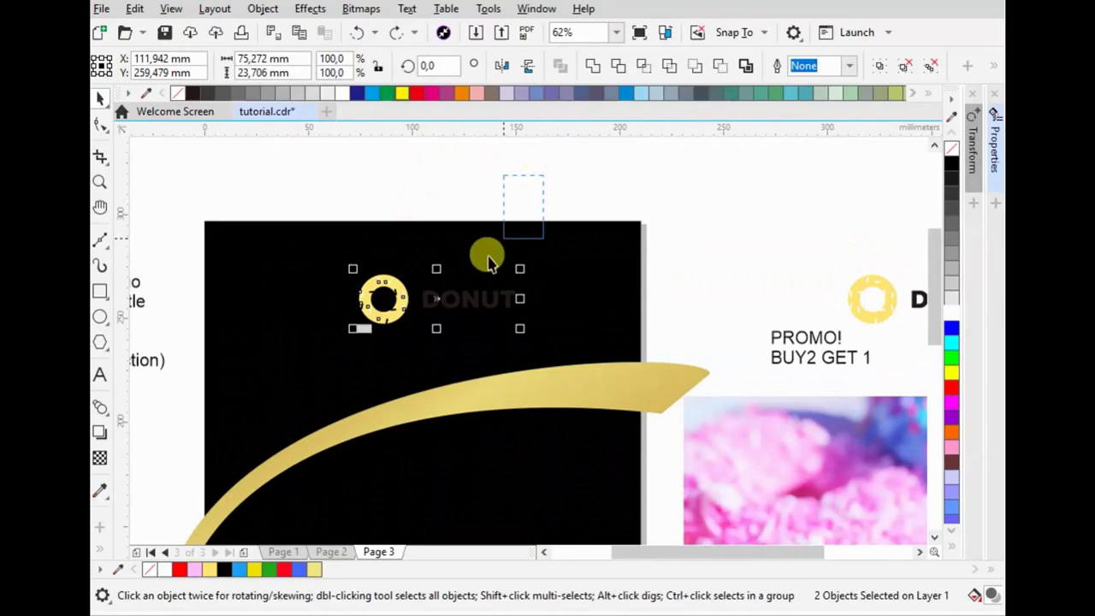
click(947, 312)
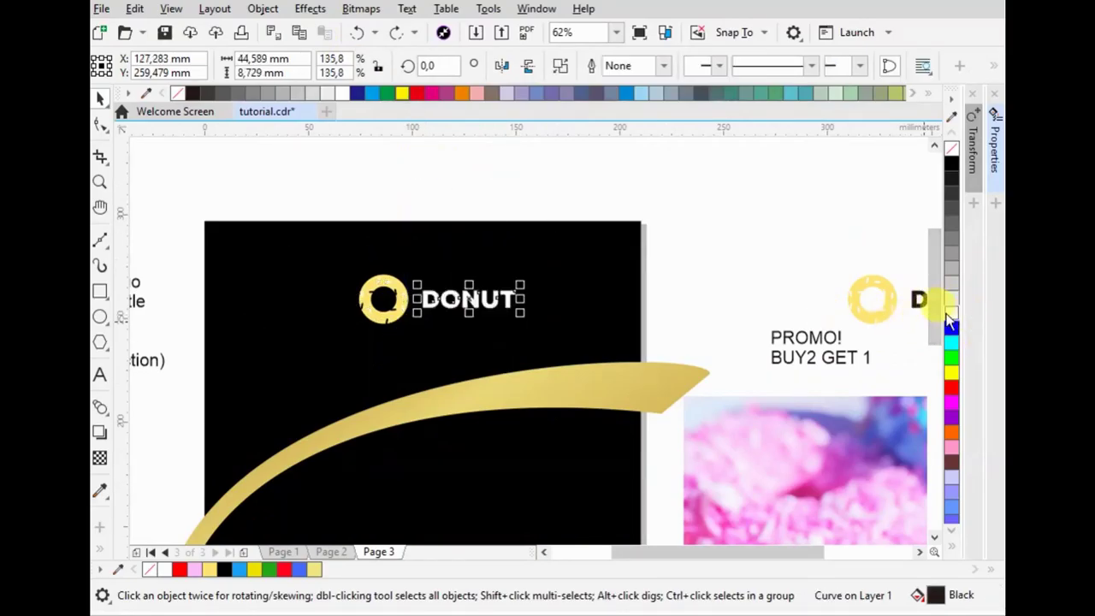
- Begin a Bezier curve near the gold wave with a smooth first node
click(437, 193)
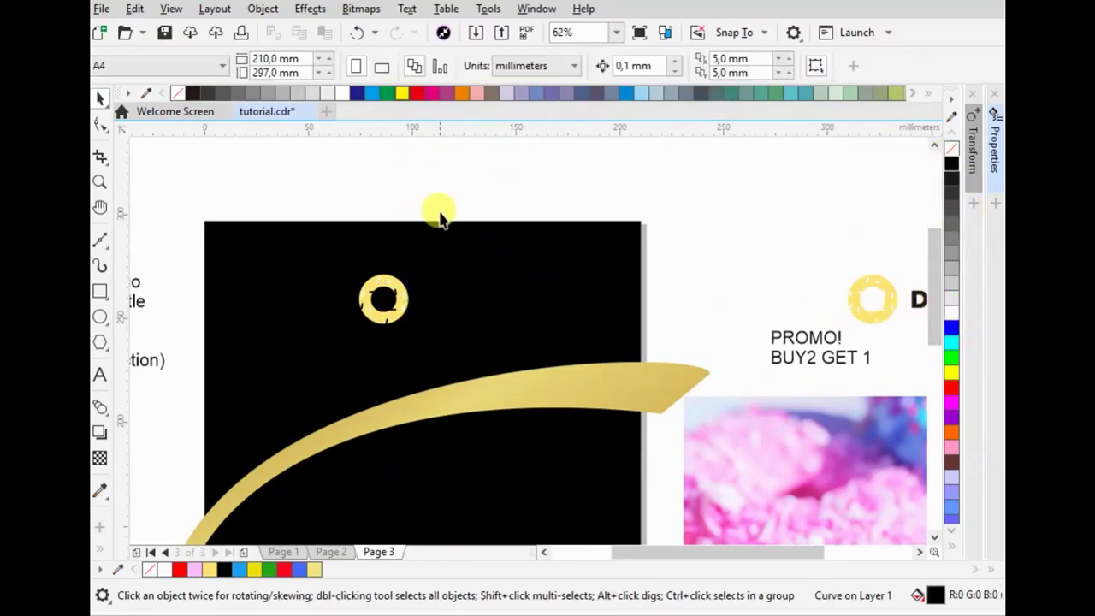
click(428, 232)
scroll(432, 235, down, 2)
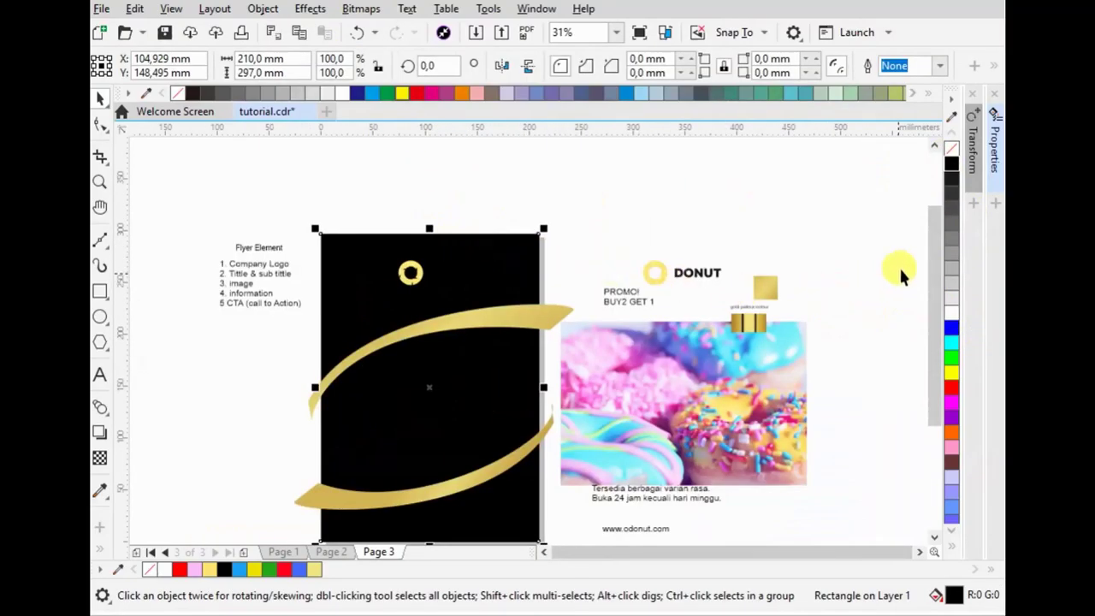
click(101, 239)
drag(560, 325, 523, 311)
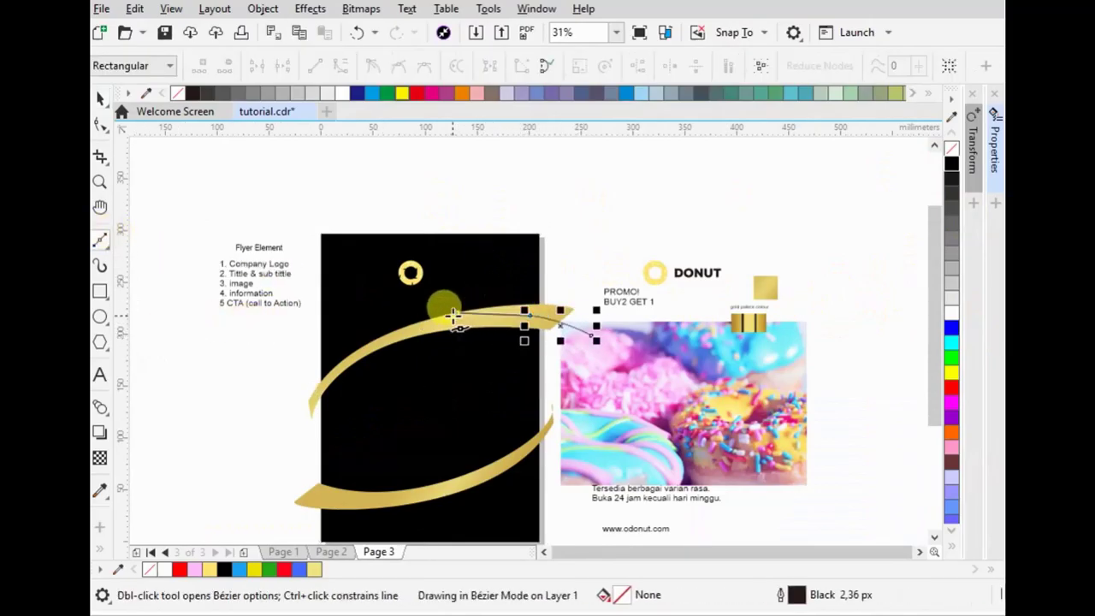
- Place curve nodes down along the upper gold wave to its left end
scroll(453, 316, up, 2)
drag(420, 322, 333, 374)
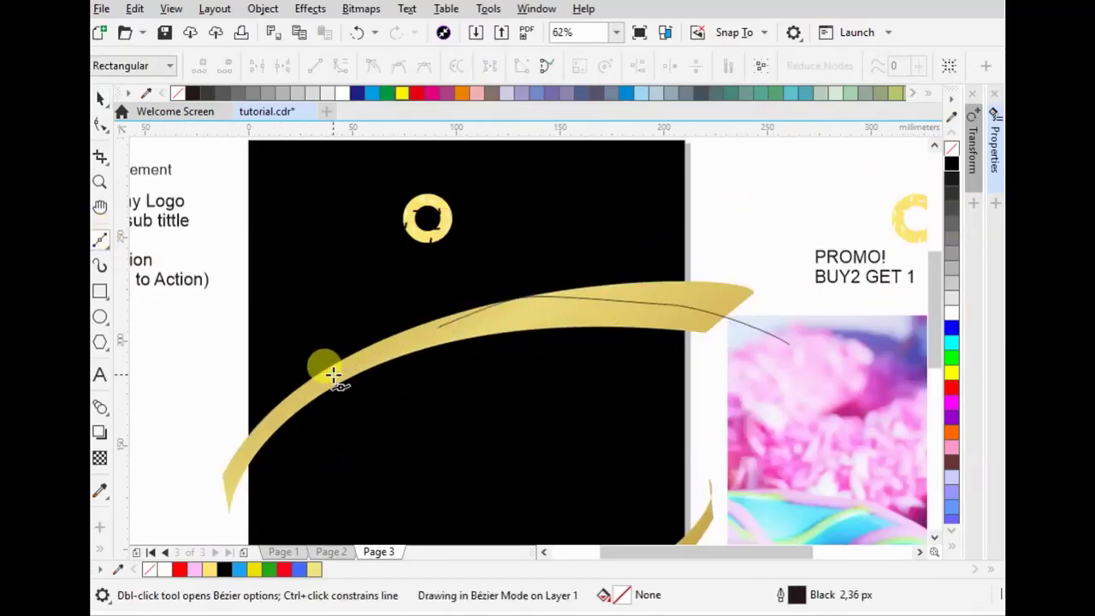
click(332, 375)
click(247, 450)
scroll(283, 393, down, 3)
scroll(348, 370, up, 3)
- Trace nodes back along the lower gold wave and close the outline at its start
click(376, 390)
click(496, 395)
click(733, 338)
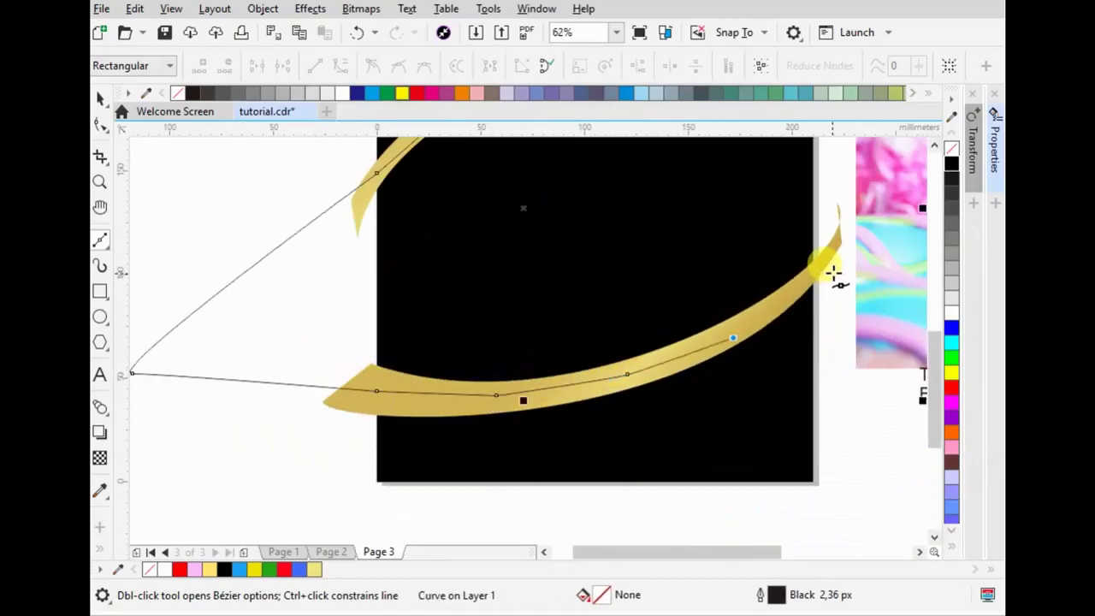
click(838, 246)
scroll(761, 333, down, 3)
scroll(554, 353, up, 2)
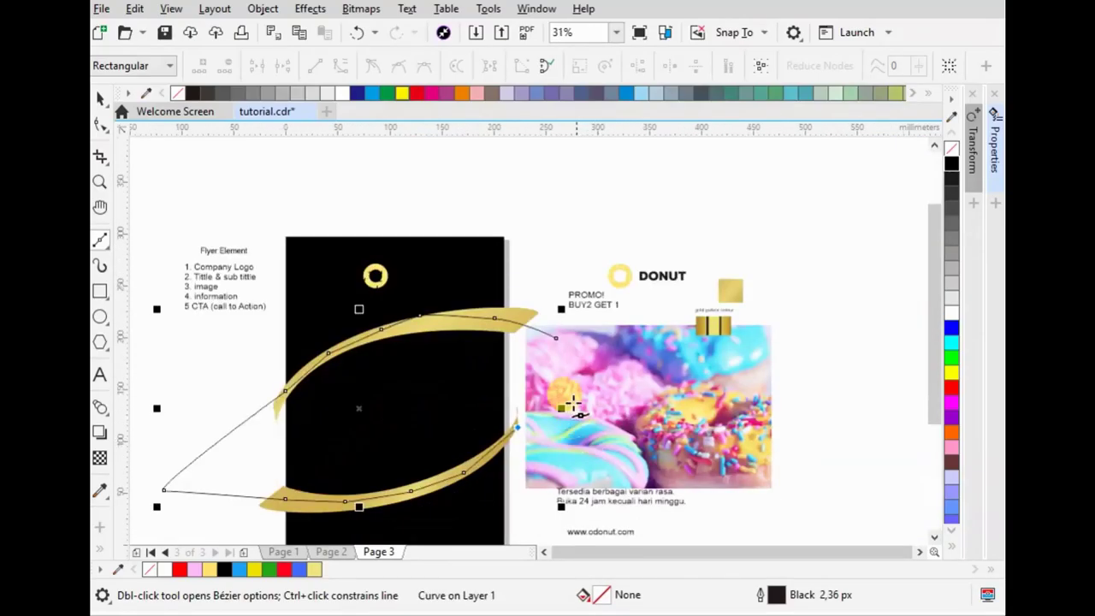
click(553, 353)
click(100, 98)
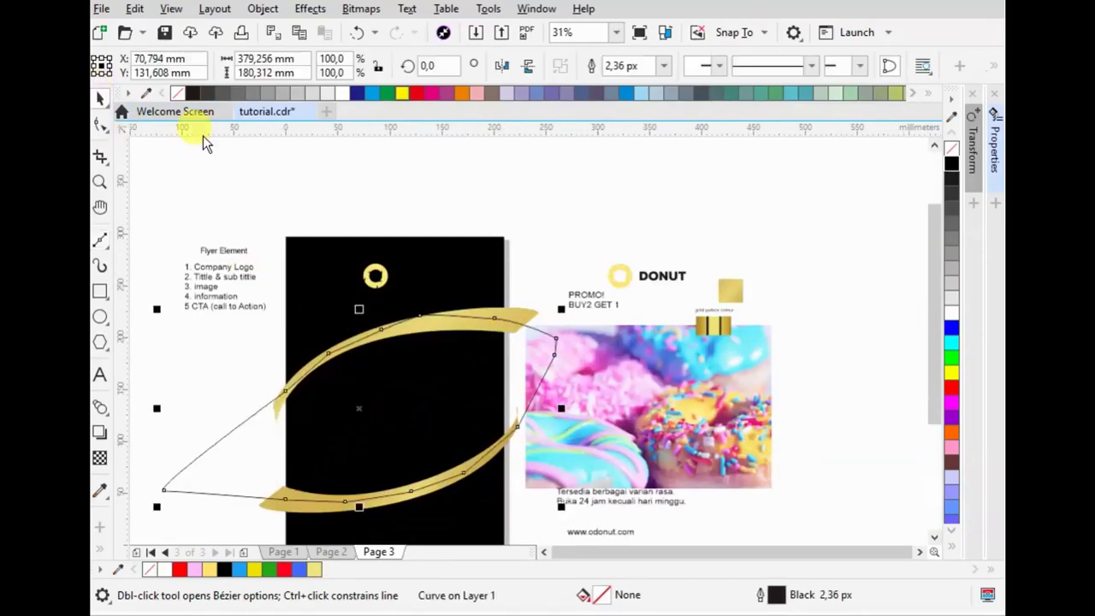
- PowerClip the donut photo inside the leaf-shaped outline
click(686, 368)
right_click(689, 377)
click(758, 347)
click(482, 386)
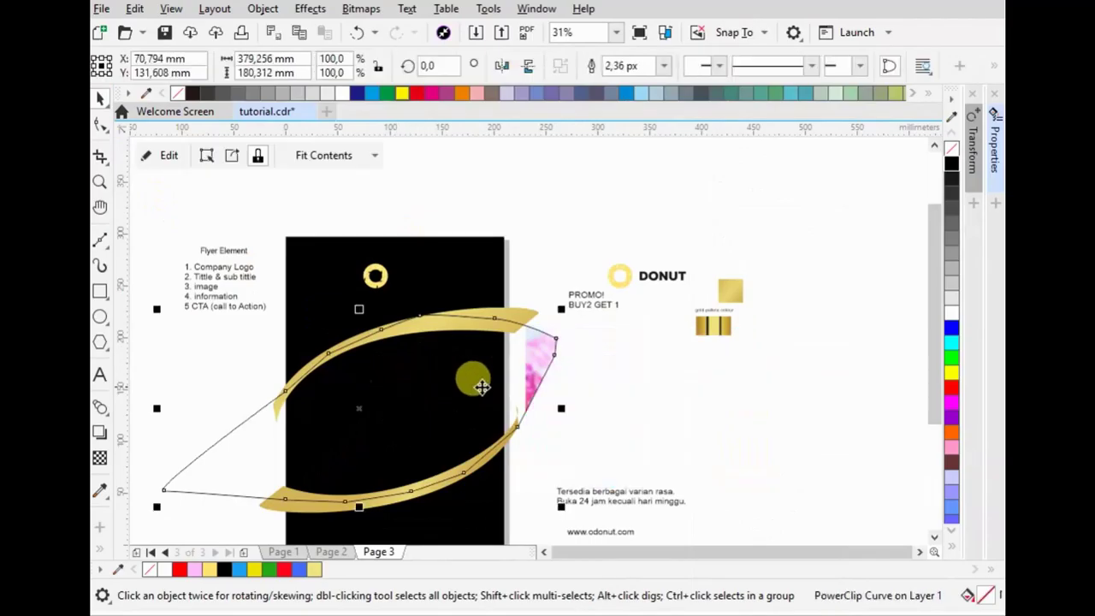
- Move and enlarge the clipped photo so it fills the leaf frame
right_click(536, 348)
click(587, 91)
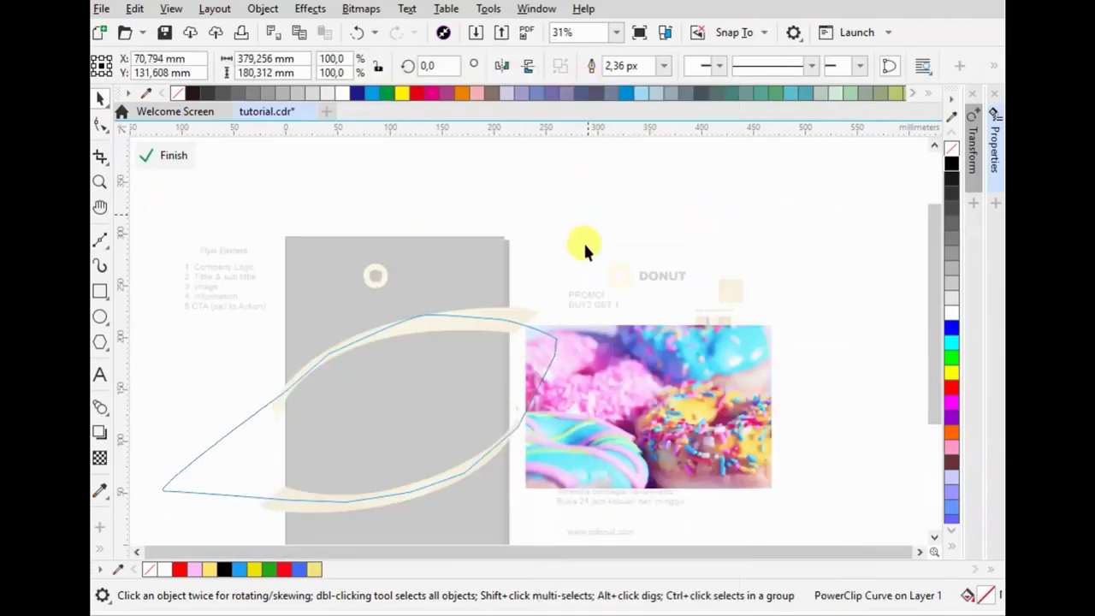
drag(663, 432, 419, 443)
drag(516, 341, 549, 310)
drag(480, 406, 471, 405)
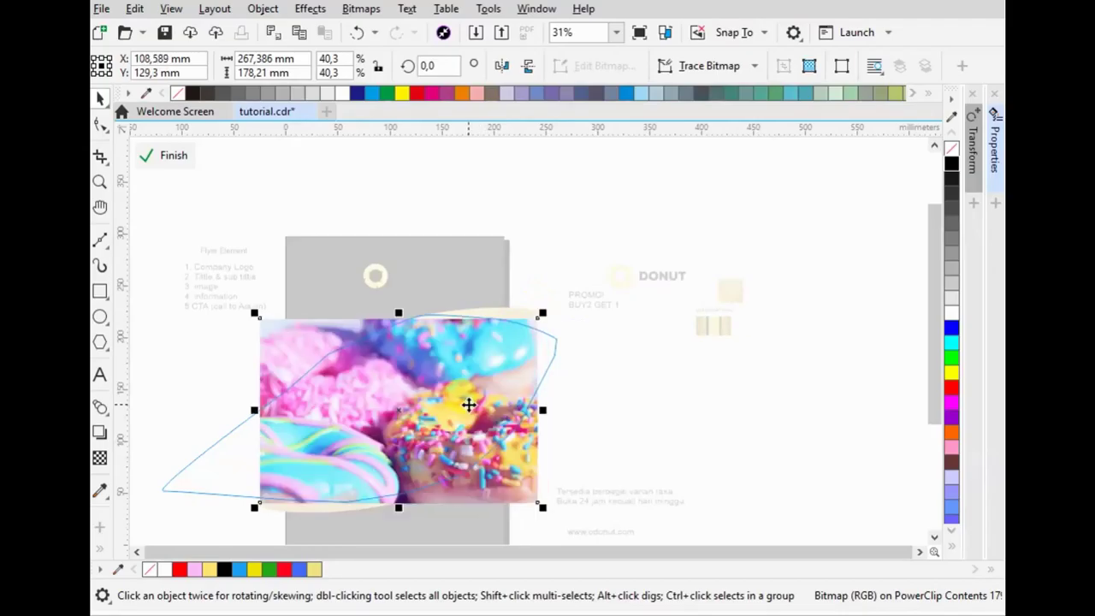
right_click(471, 405)
click(554, 111)
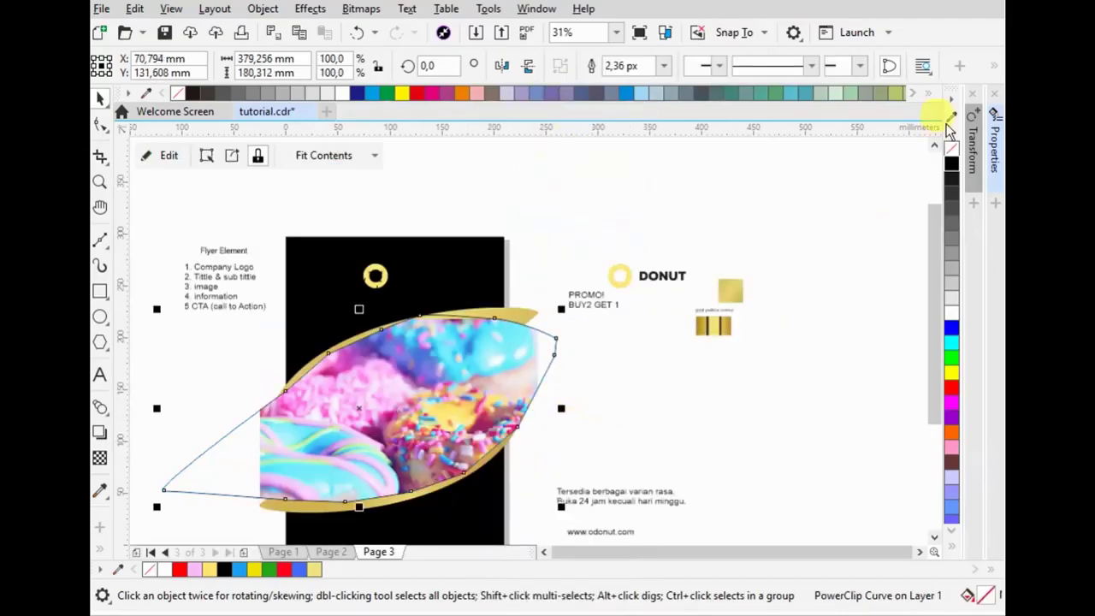
click(567, 274)
click(516, 304)
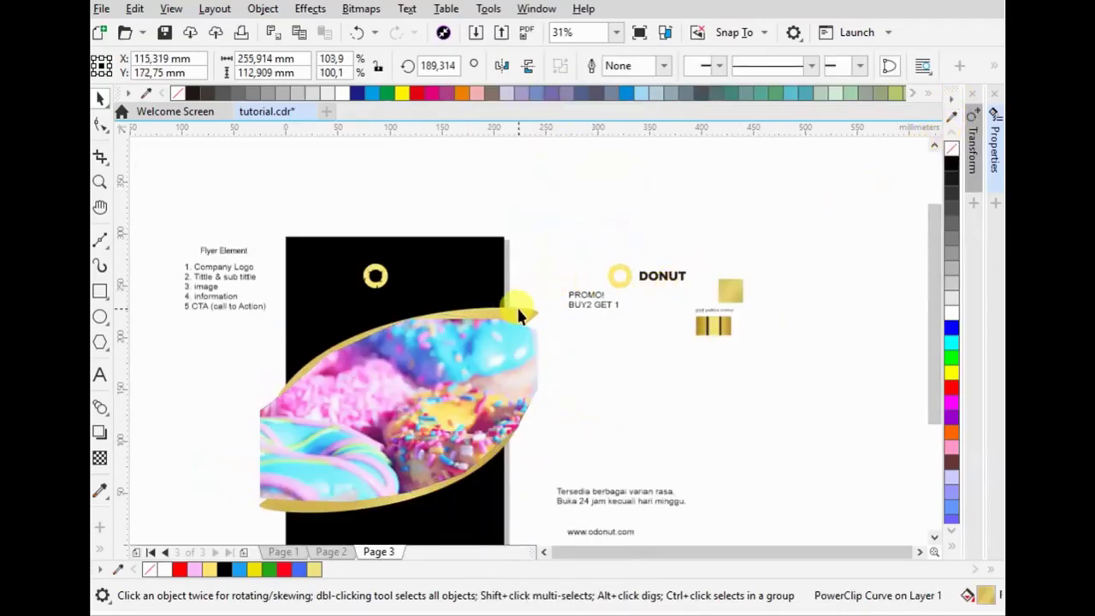
right_click(518, 307)
mouse_move(574, 449)
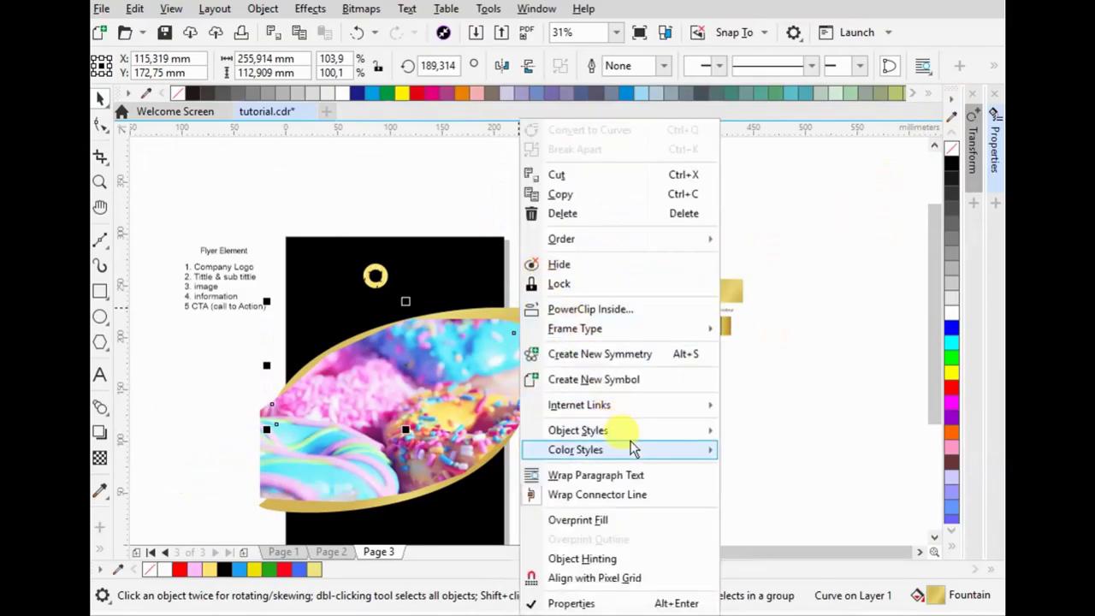
- Bring the gold wave to front of page, above the clipped photo
mouse_move(561, 238)
click(788, 238)
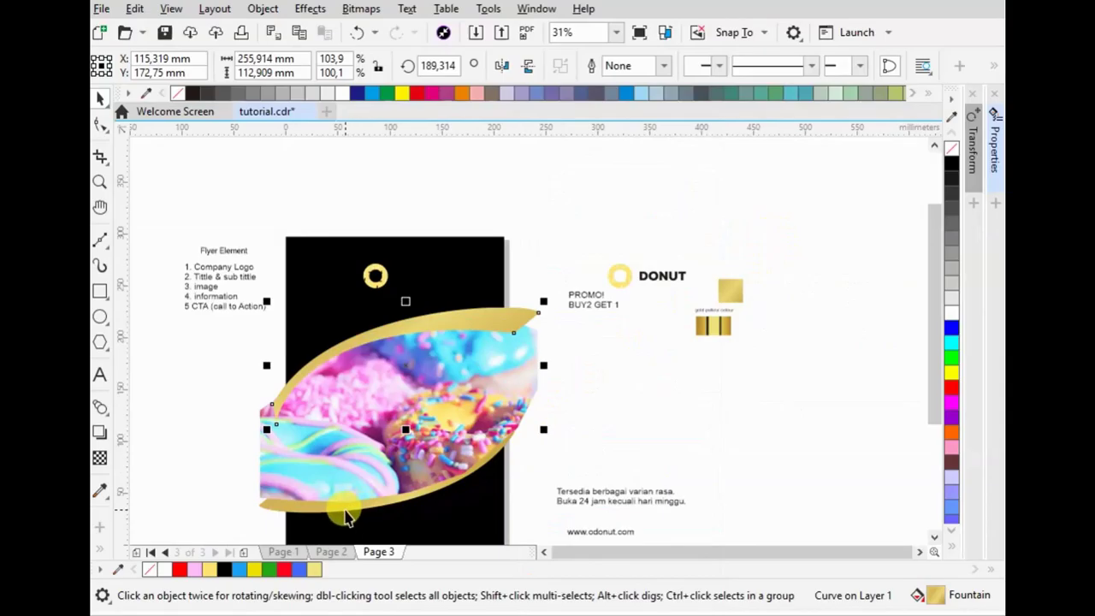
right_click(343, 509)
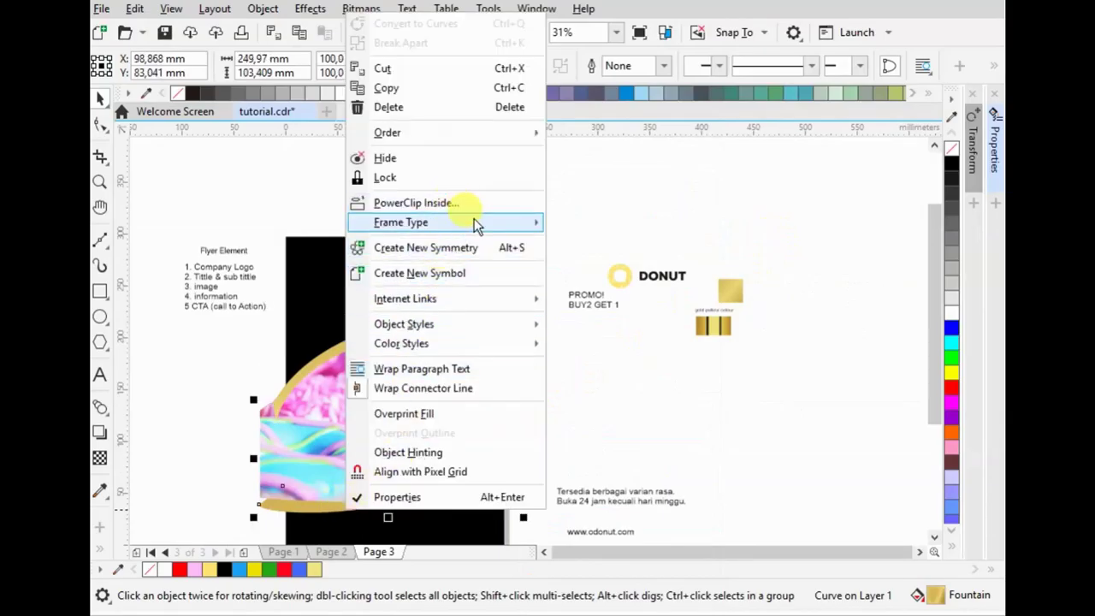
mouse_move(387, 133)
click(604, 134)
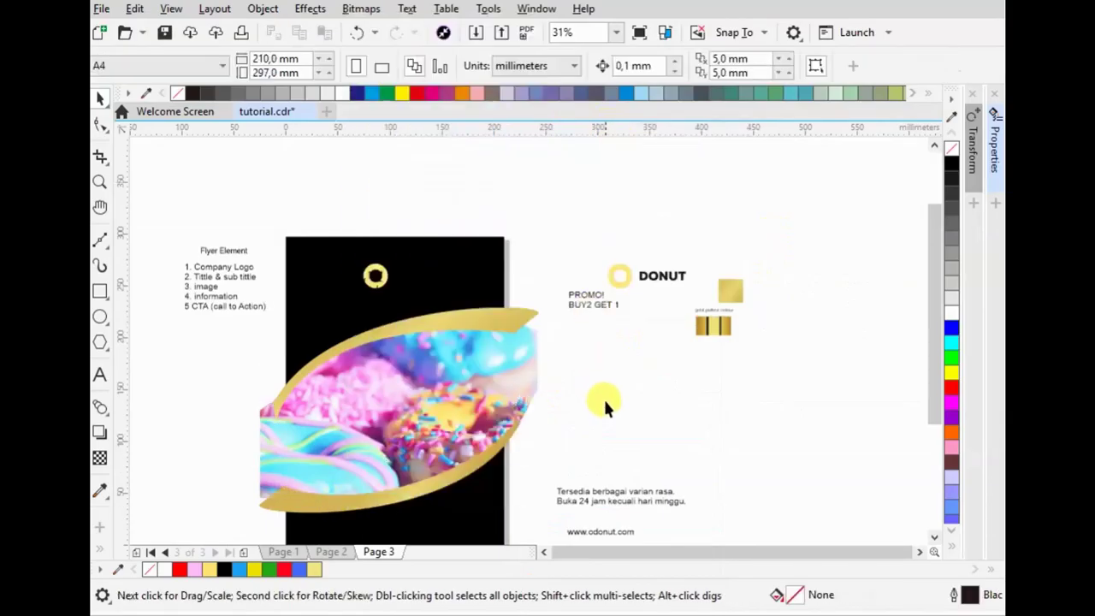
- Make the page's background rectangle white
scroll(603, 402, down, 1)
scroll(588, 321, up, 1)
click(547, 306)
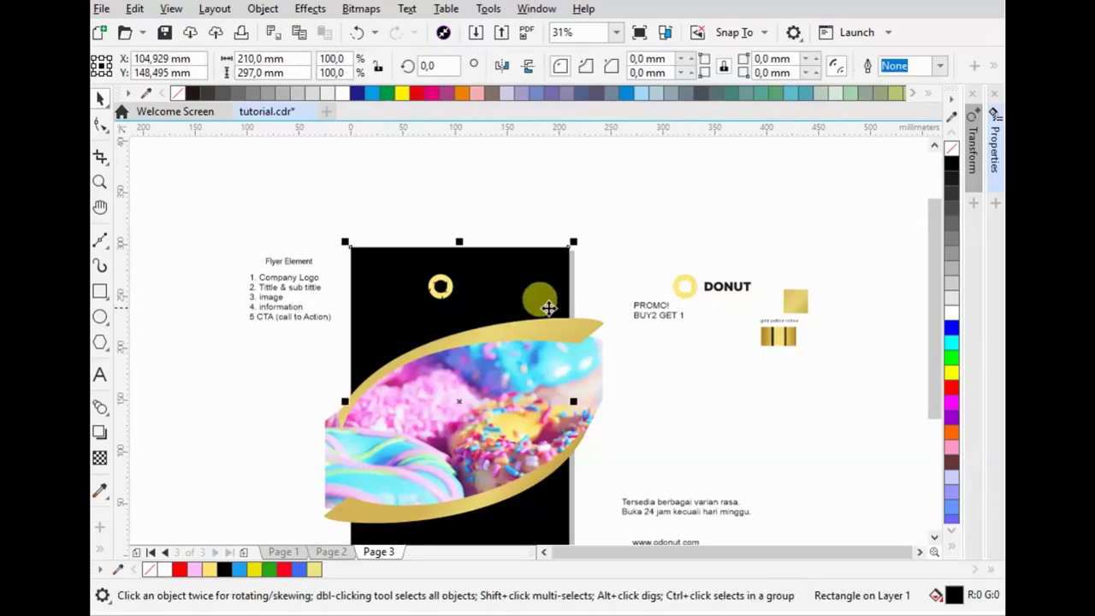
click(952, 311)
- Scale the DONUT logo down slightly on the flyer page
drag(538, 208, 399, 319)
scroll(455, 278, up, 1)
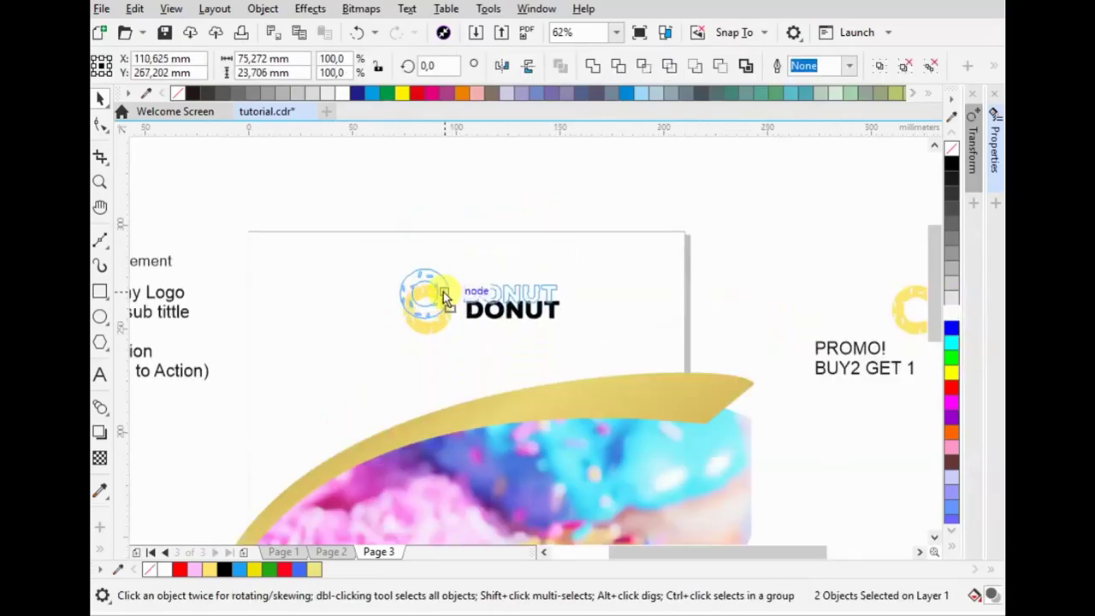
drag(565, 259, 490, 260)
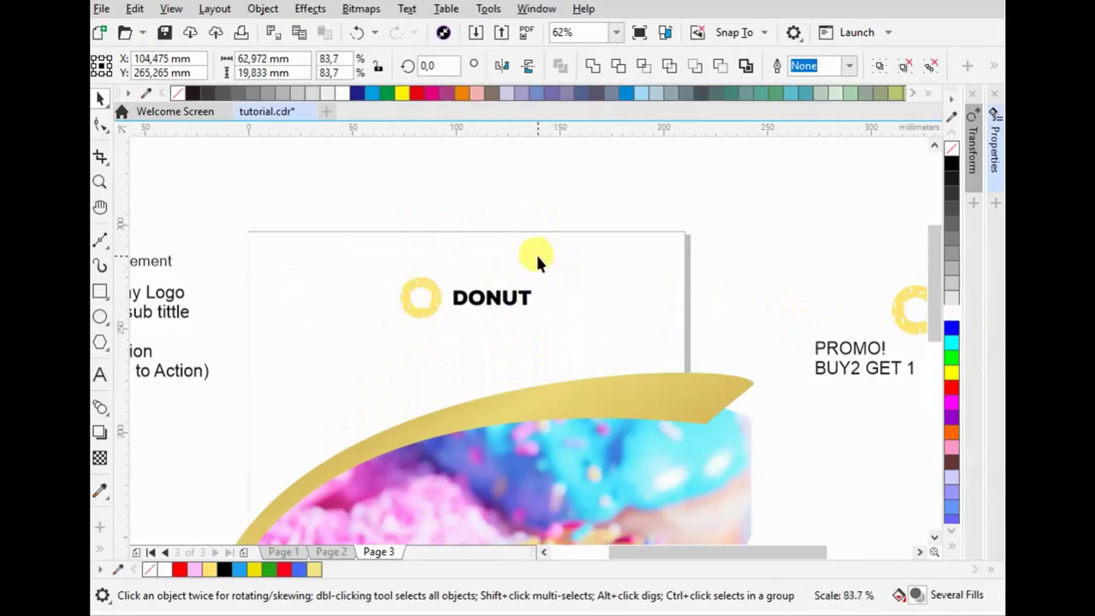
click(450, 252)
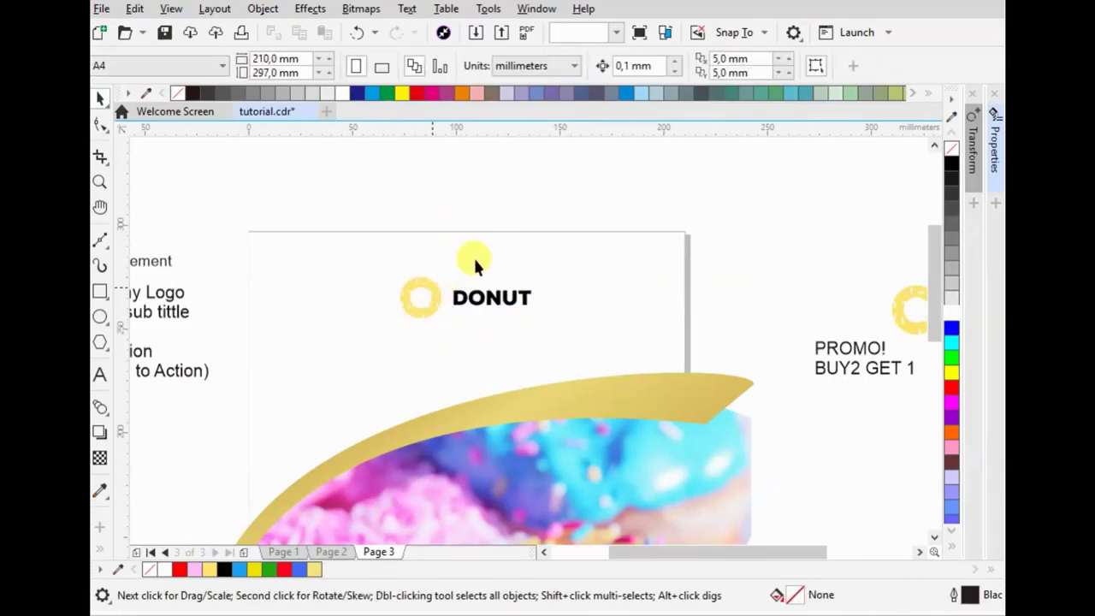
click(476, 266)
key(ctrl+z)
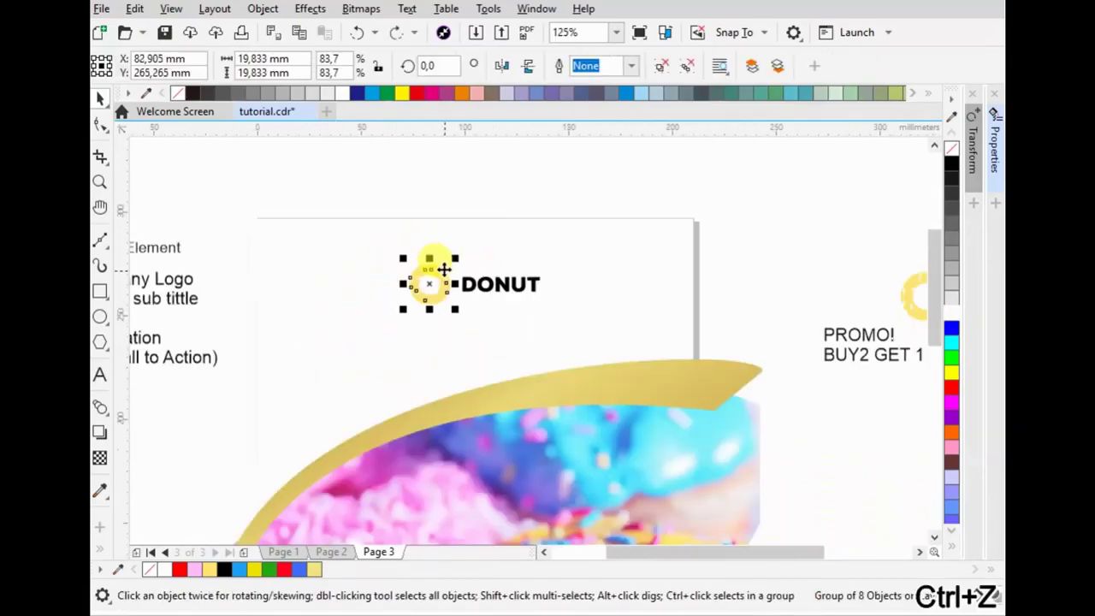
right_click(442, 274)
scroll(421, 277, up, 3)
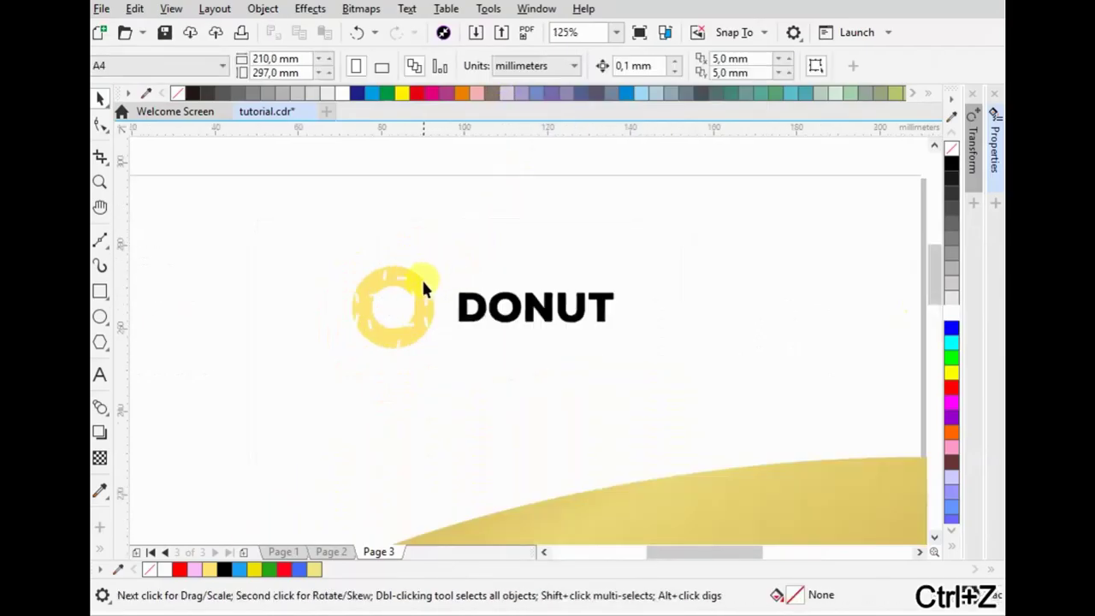
- Copy the wave's gold gradient onto the donut ring and angle it diagonally
click(420, 293)
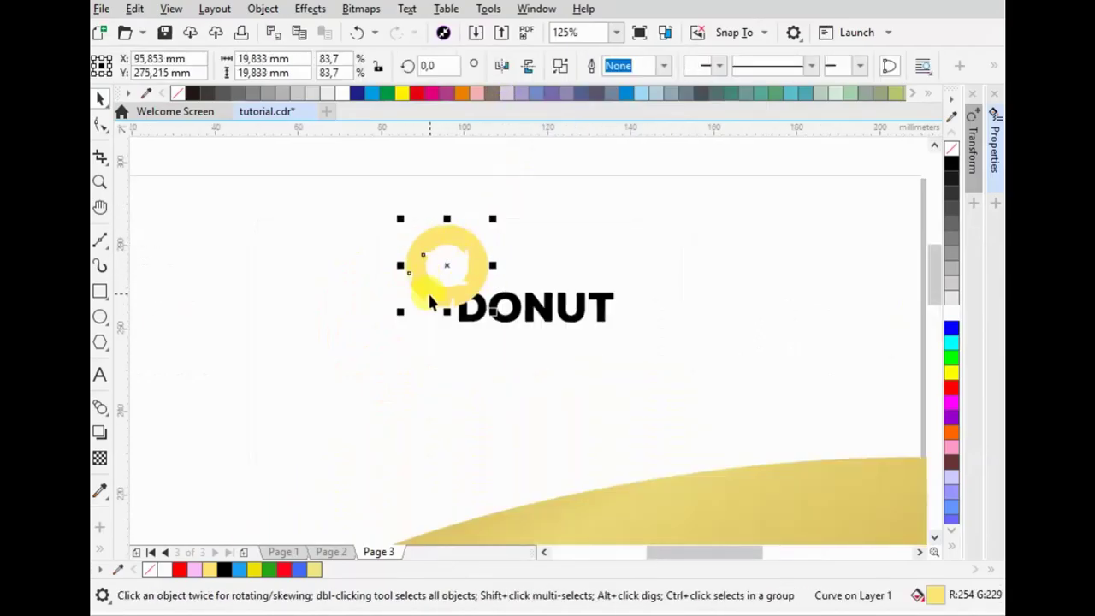
click(101, 547)
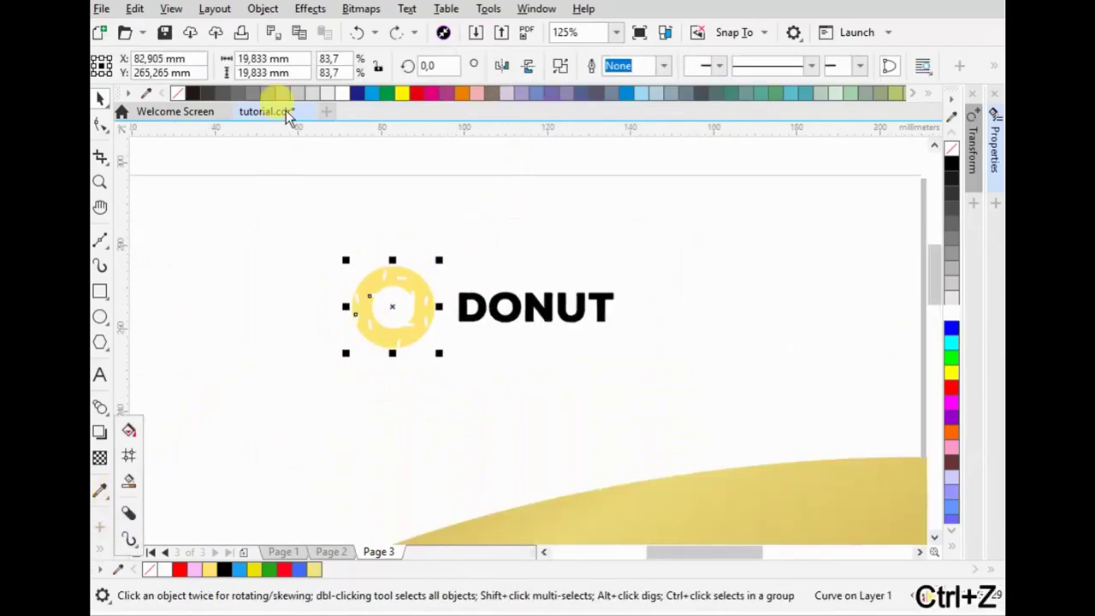
click(127, 431)
click(314, 69)
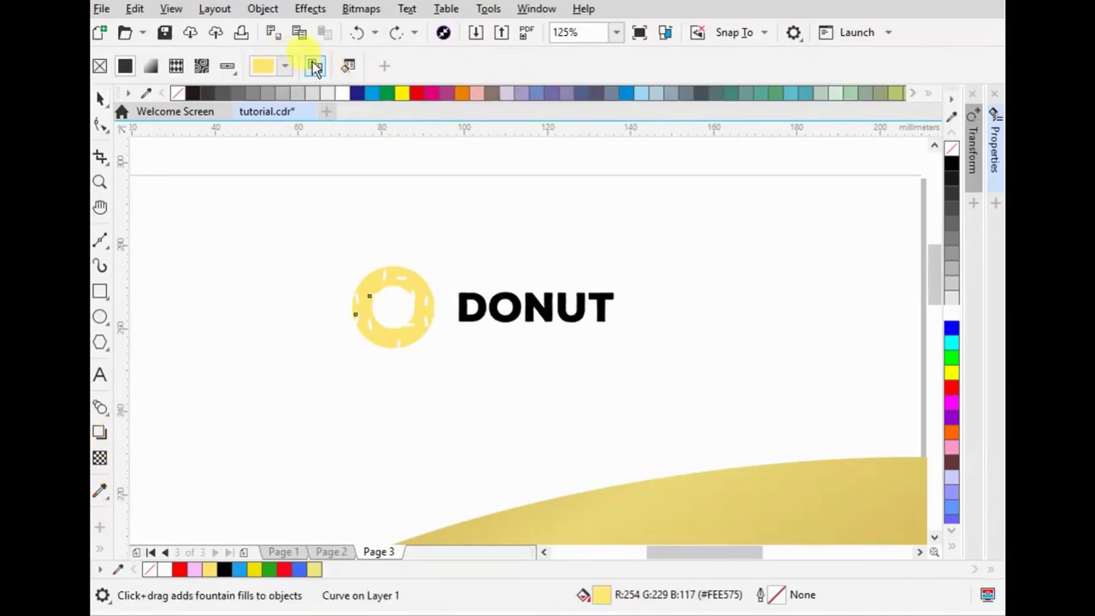
click(756, 487)
drag(391, 259, 363, 275)
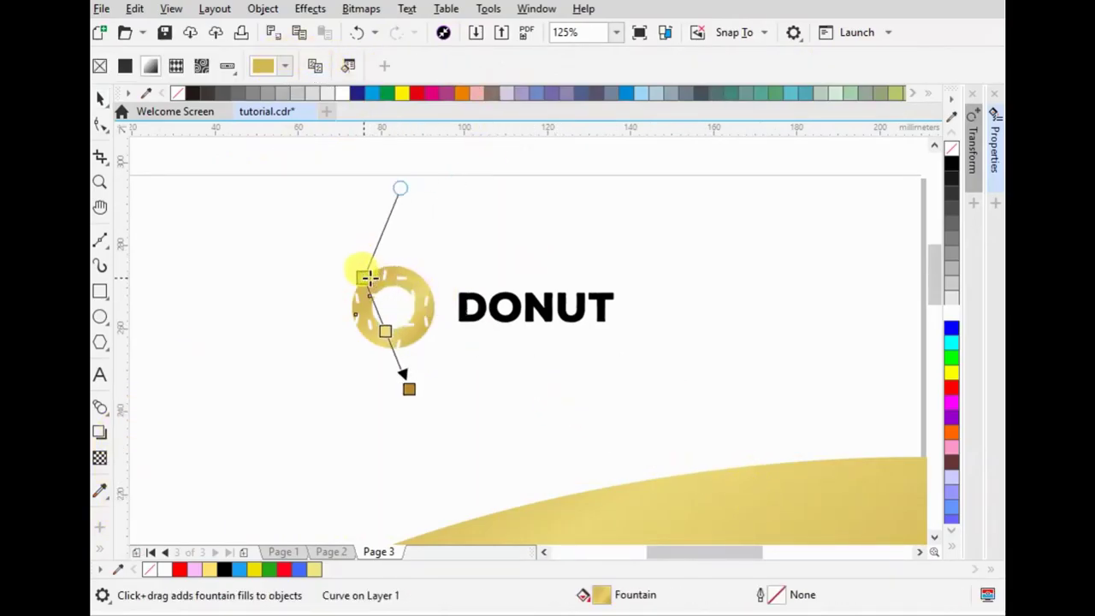
drag(410, 183, 437, 239)
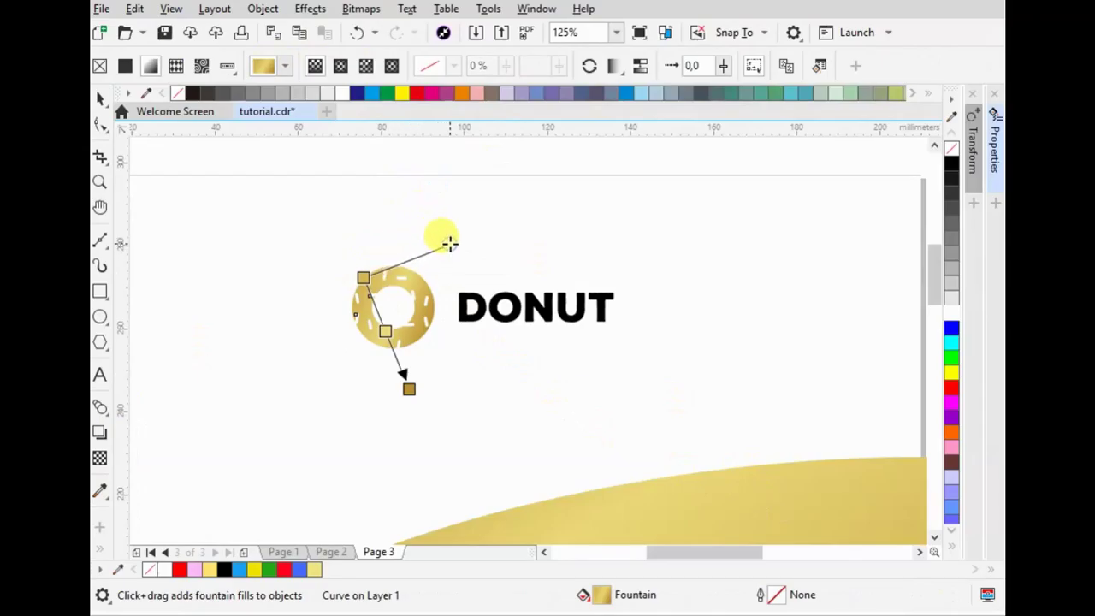
mouse_move(409, 390)
mouse_down()
mouse_move(450, 366)
mouse_move(423, 334)
mouse_up()
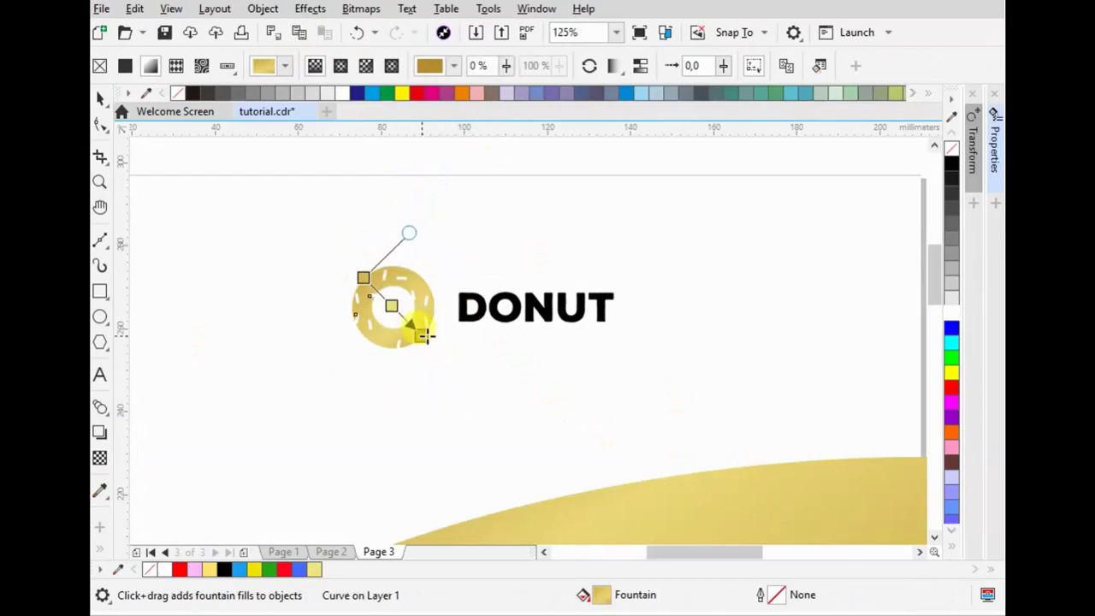
- Group all parts of the DONUT logo
click(100, 98)
scroll(555, 266, down, 3)
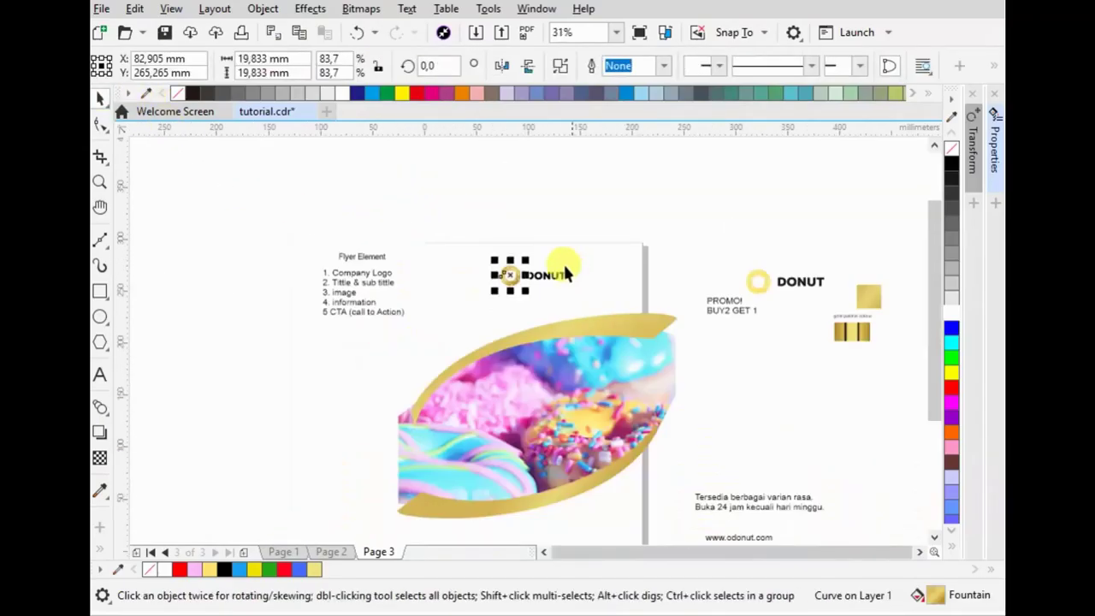
drag(606, 291, 606, 293)
key(ctrl+g)
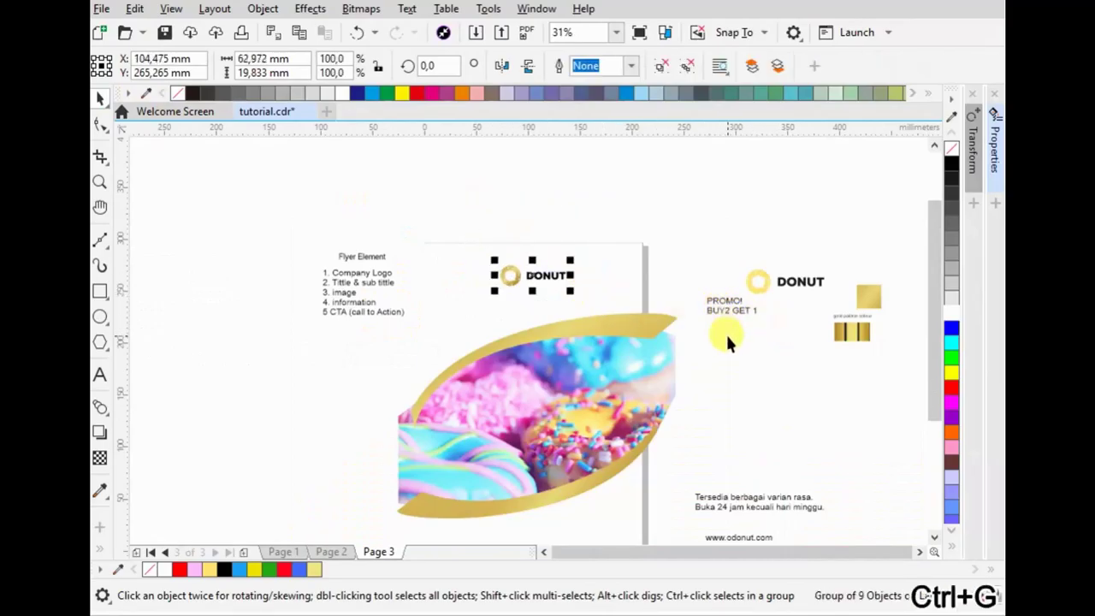
scroll(684, 312, down, 2)
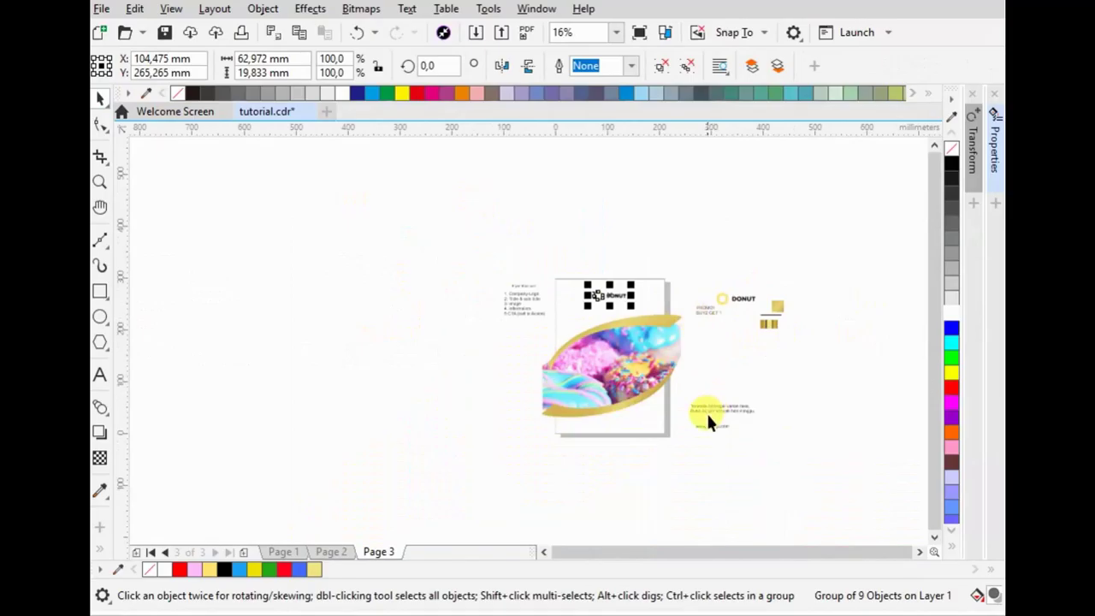
scroll(705, 410, up, 2)
drag(708, 430, 509, 432)
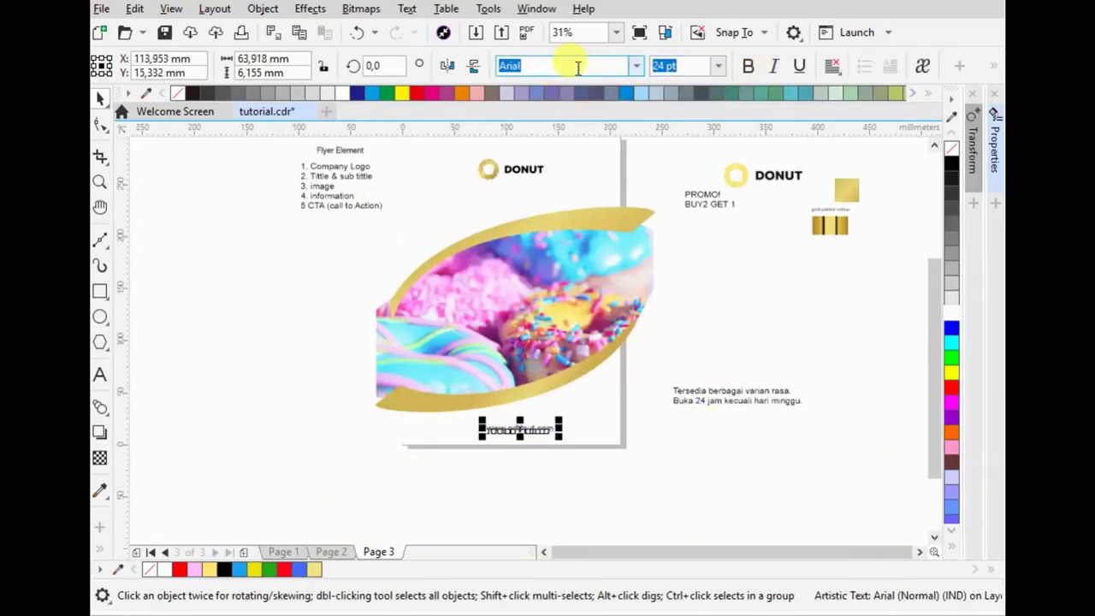
click(659, 458)
scroll(550, 440, up, 2)
click(520, 415)
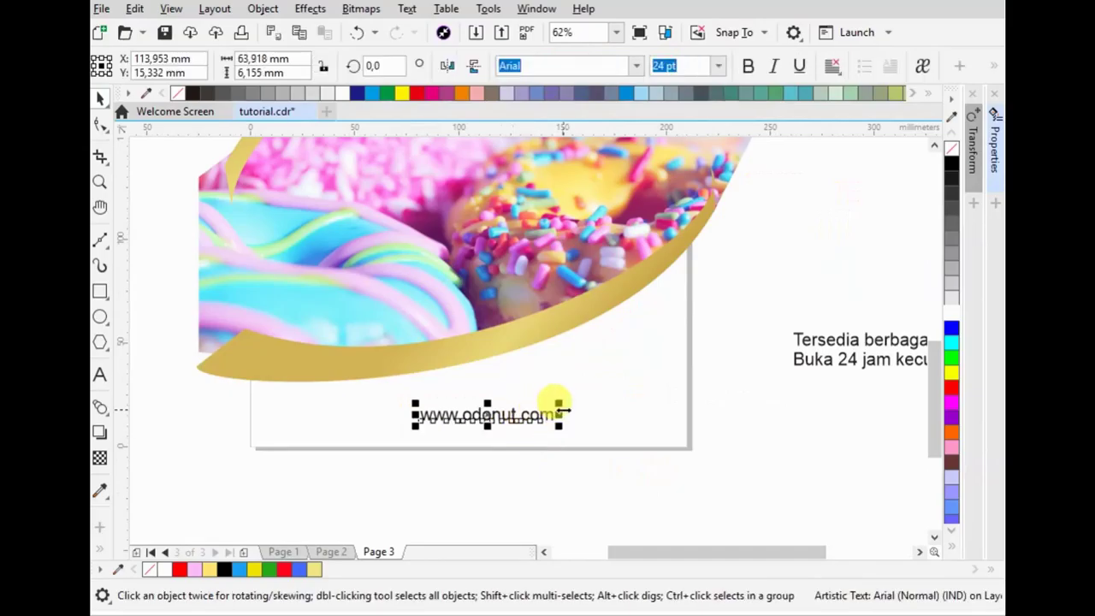
drag(560, 413, 528, 384)
- Fill the website text with gold sampled from the design using the Eyedropper
shift+click(562, 385)
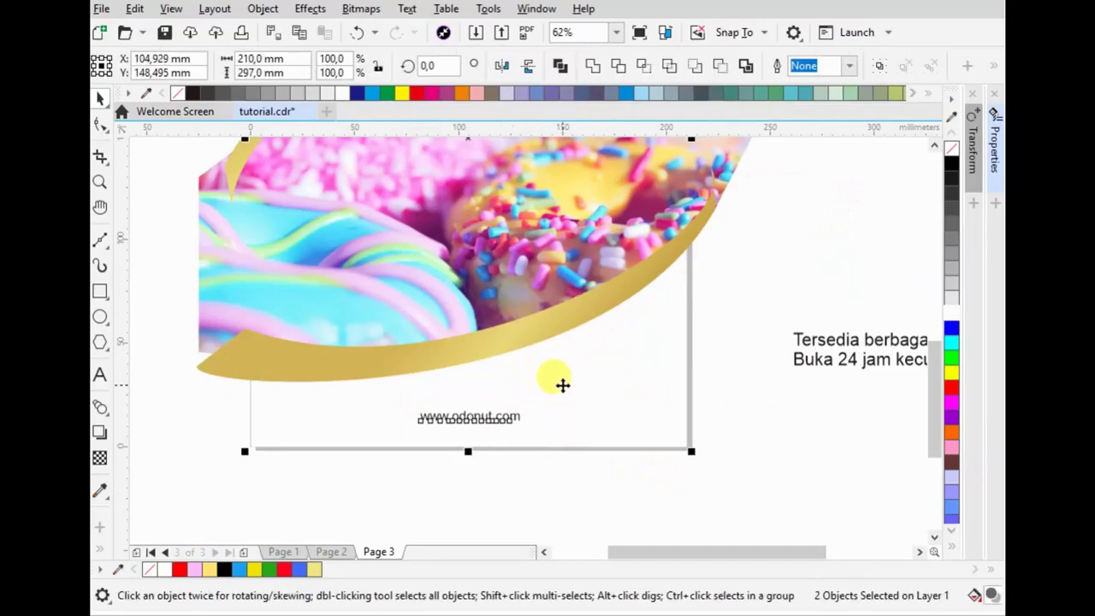
drag(674, 495, 367, 376)
click(952, 239)
click(841, 415)
drag(513, 414, 506, 365)
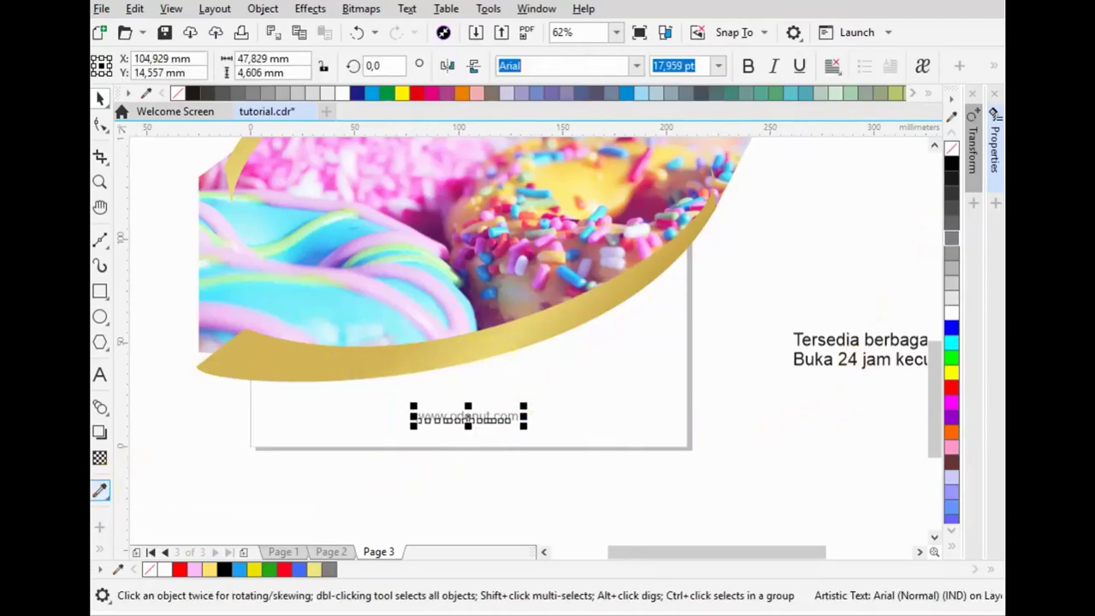
click(99, 490)
click(398, 347)
scroll(415, 394, up, 3)
scroll(427, 445, up, 2)
click(434, 469)
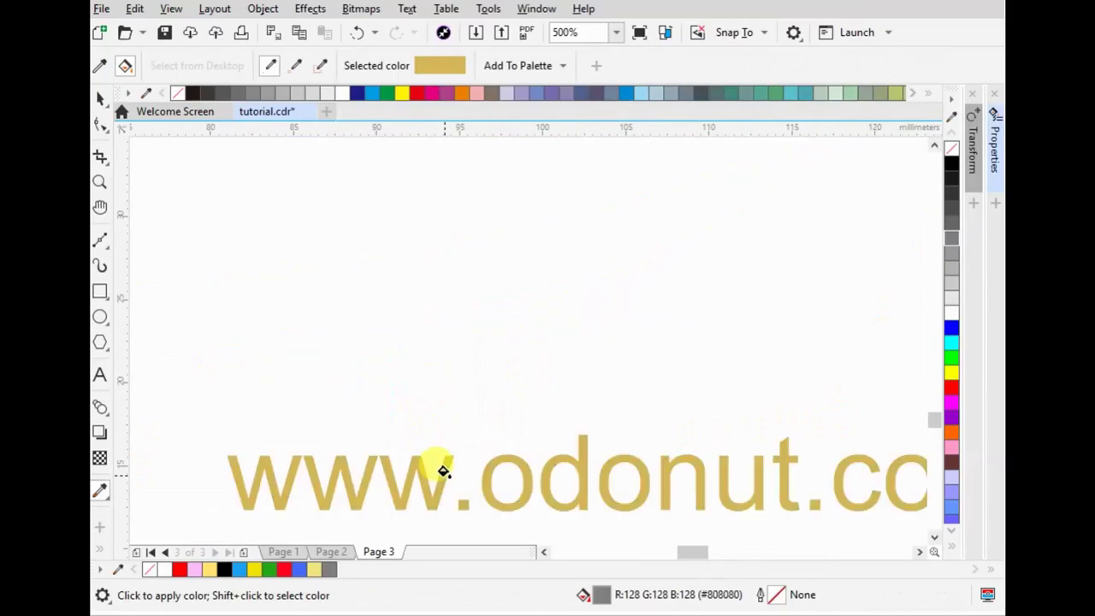
scroll(553, 370, down, 5)
key(space)
click(596, 393)
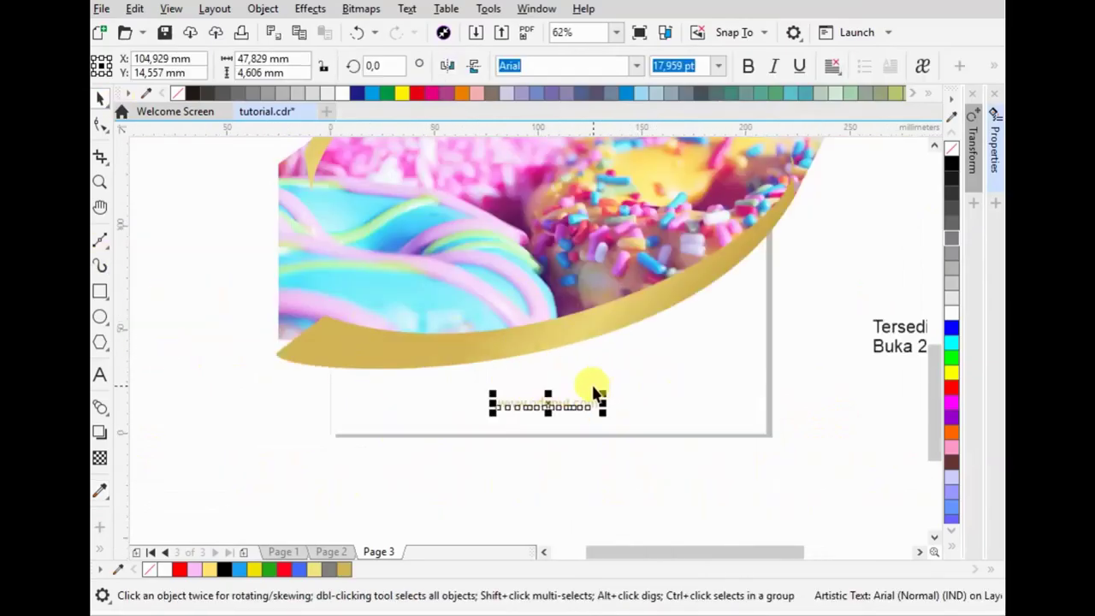
click(777, 499)
scroll(732, 438, down, 2)
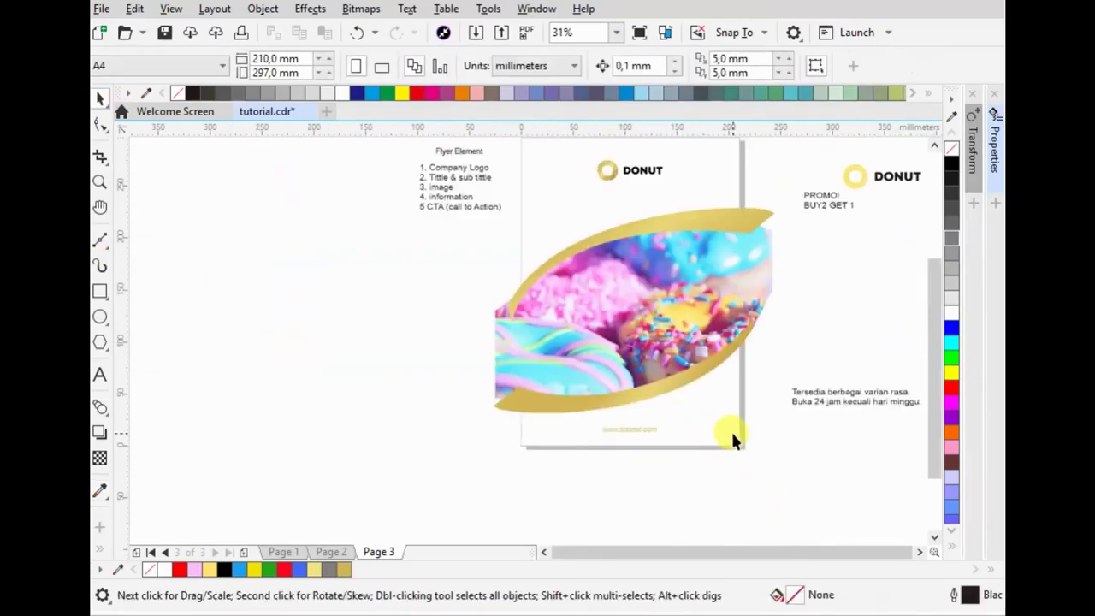
click(648, 428)
scroll(680, 432, up, 2)
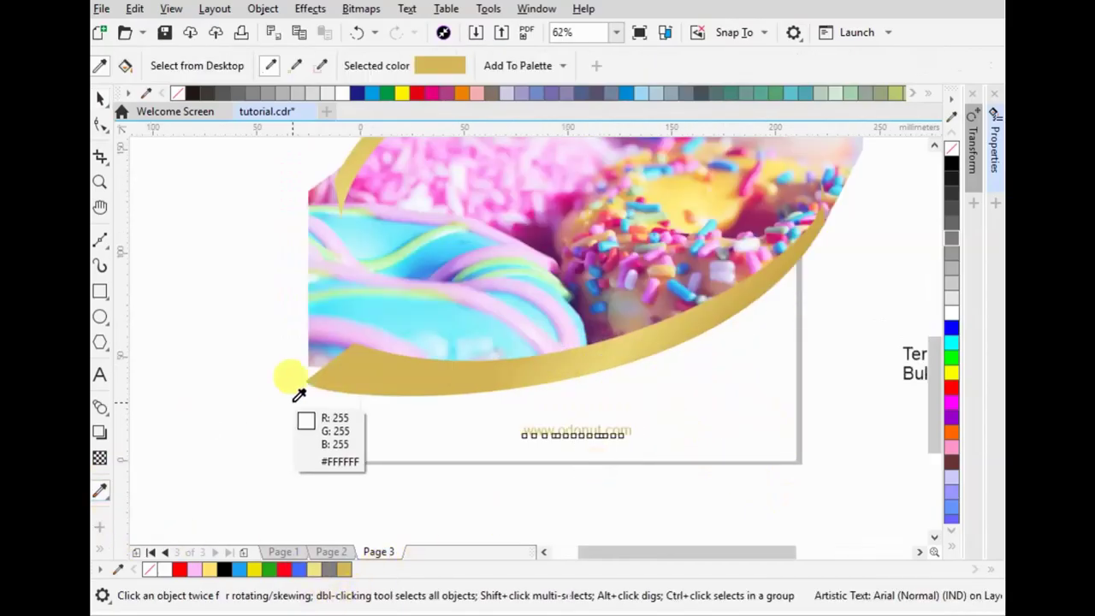
click(359, 362)
scroll(538, 440, up, 6)
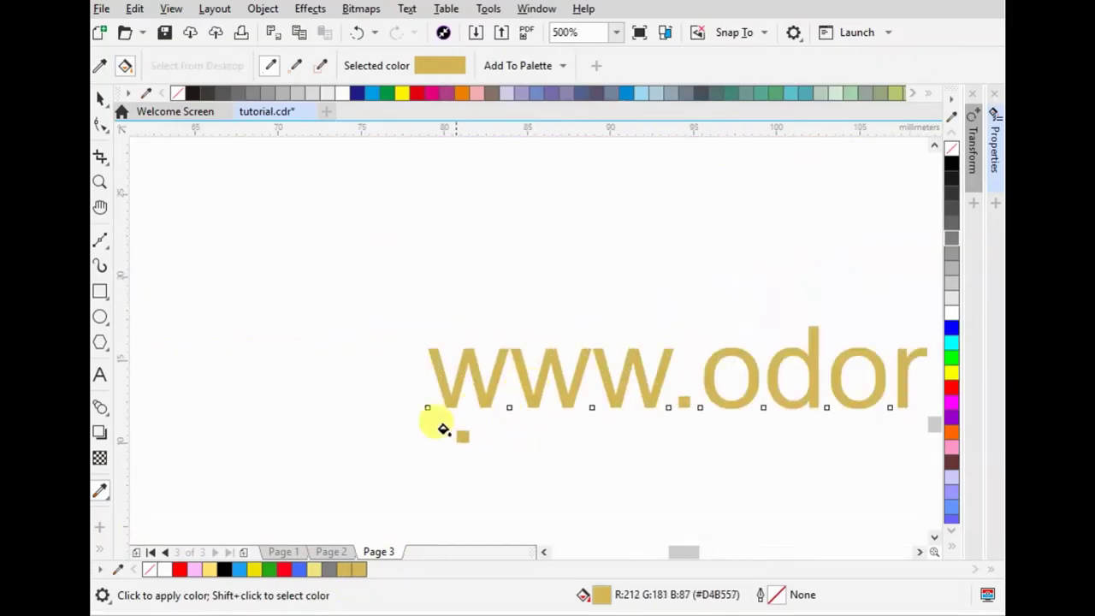
scroll(386, 425, down, 6)
key(space)
scroll(586, 446, down, 2)
- Move the opening-hours text onto the donut photo, bring it forward, and shrink it
mouse_move(727, 458)
mouse_down()
mouse_move(491, 414)
mouse_move(487, 398)
mouse_up()
scroll(487, 398, up, 2)
key(ctrl+Home)
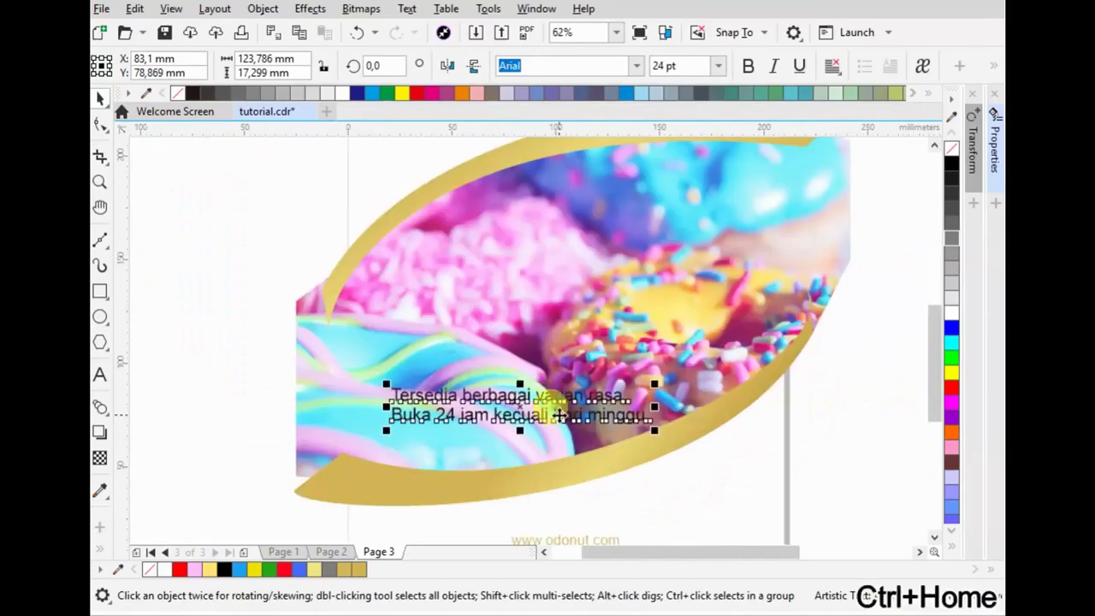
drag(652, 385, 616, 334)
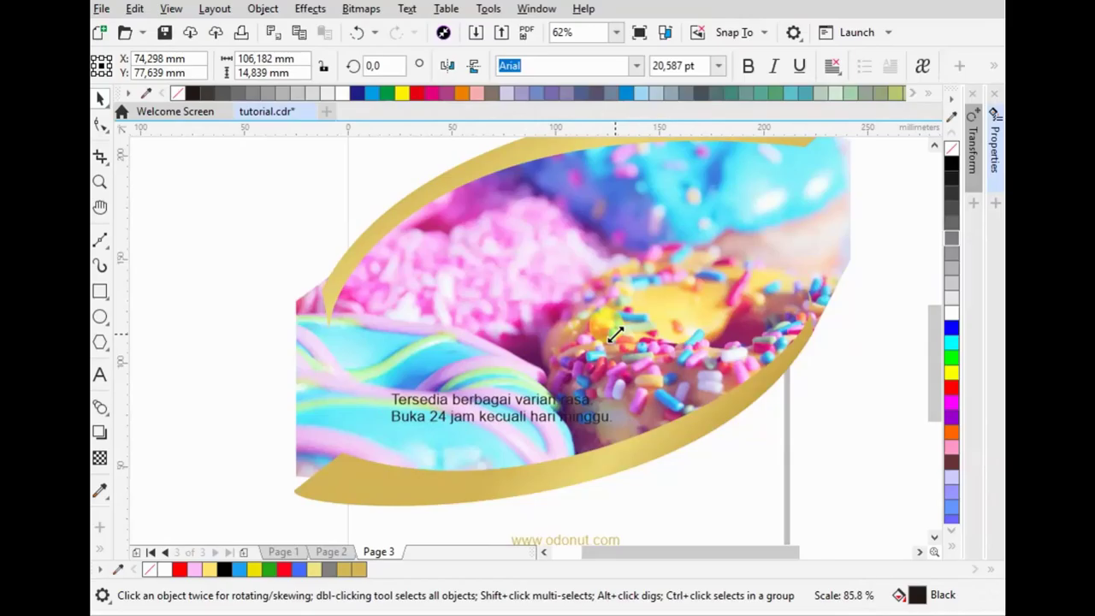
- Make the opening-hours text white and shift it lower on the photo
click(955, 313)
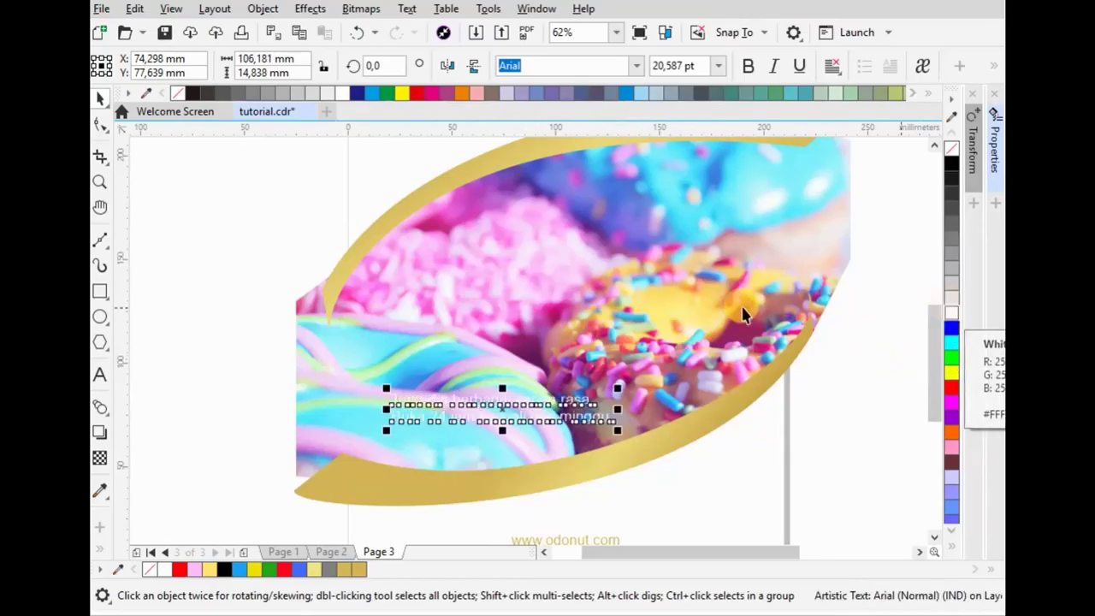
click(395, 363)
scroll(406, 376, down, 2)
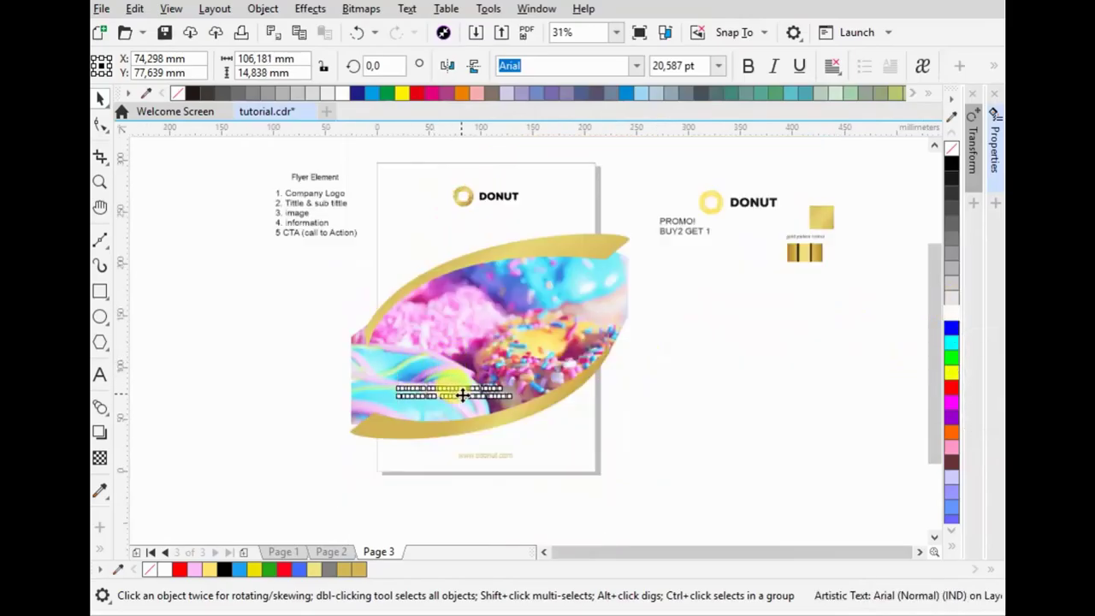
drag(462, 394, 565, 426)
- Make the opening-hours text grey and set the PROMO! BUY2 GET 1 headline in Arial Black
click(957, 254)
mouse_move(695, 225)
mouse_down()
mouse_move(440, 232)
mouse_move(817, 346)
mouse_up()
click(638, 66)
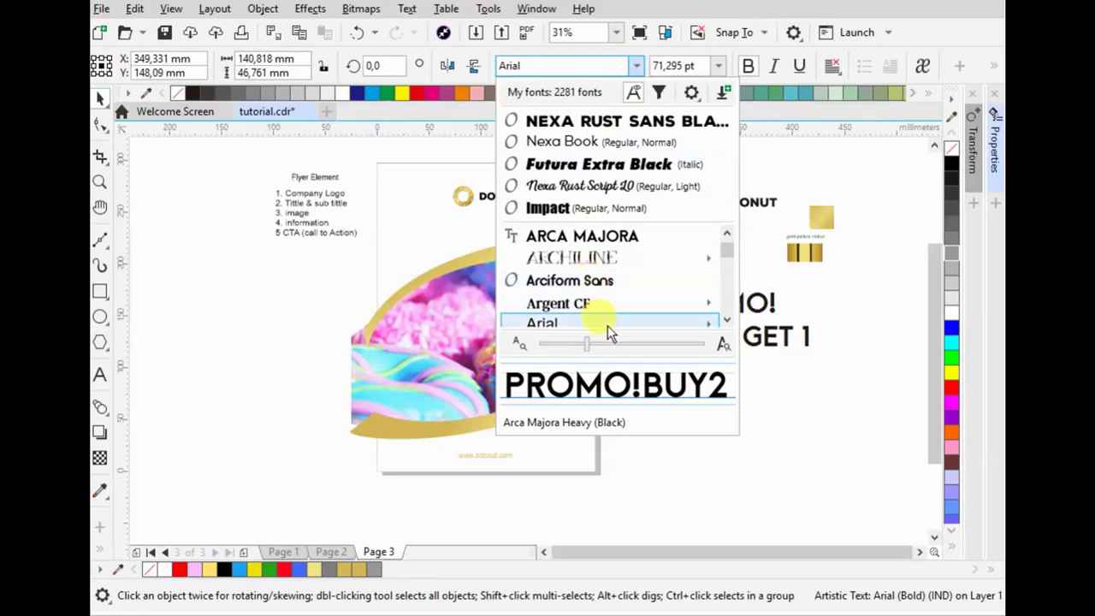
click(821, 500)
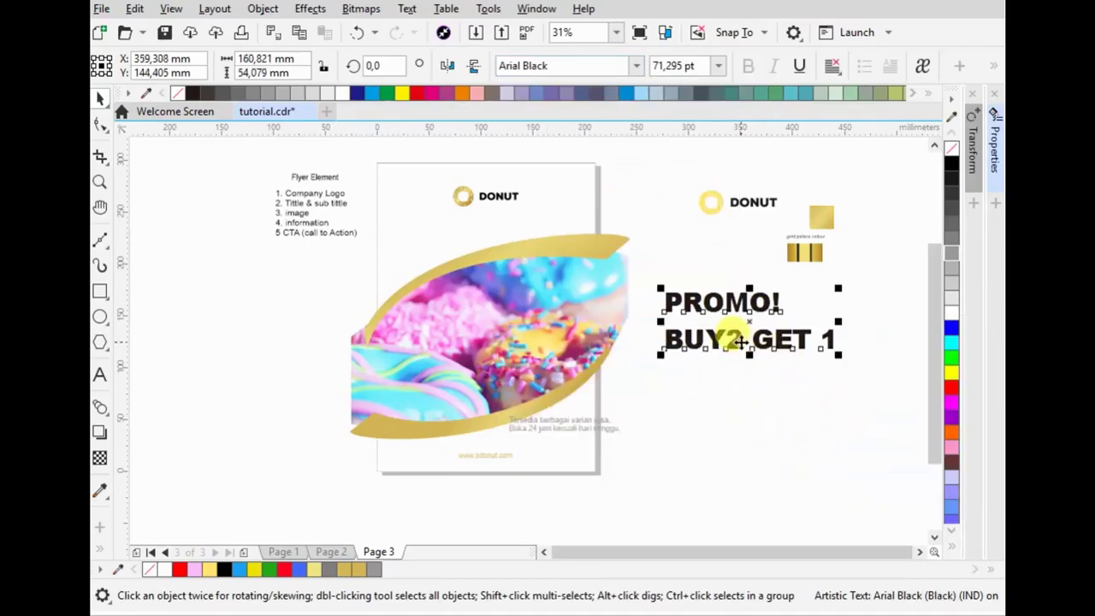
- Break the headline into lines and shrink BUY2 GET 1 to 47.305 pt, directly under PROMO!
key(ctrl+k)
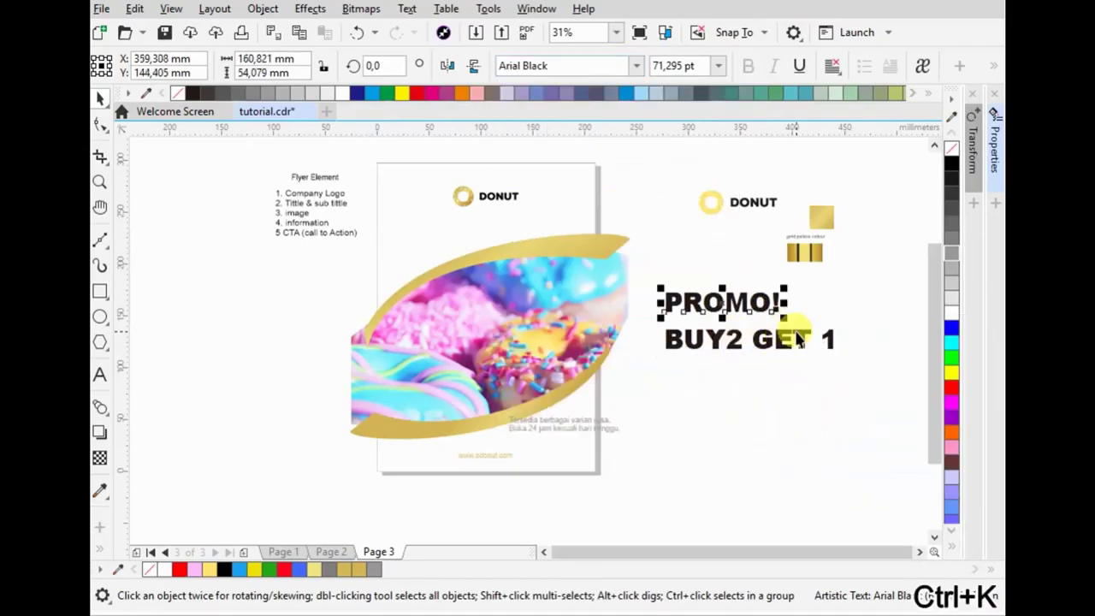
scroll(799, 339, up, 2)
click(838, 329)
drag(855, 318, 748, 289)
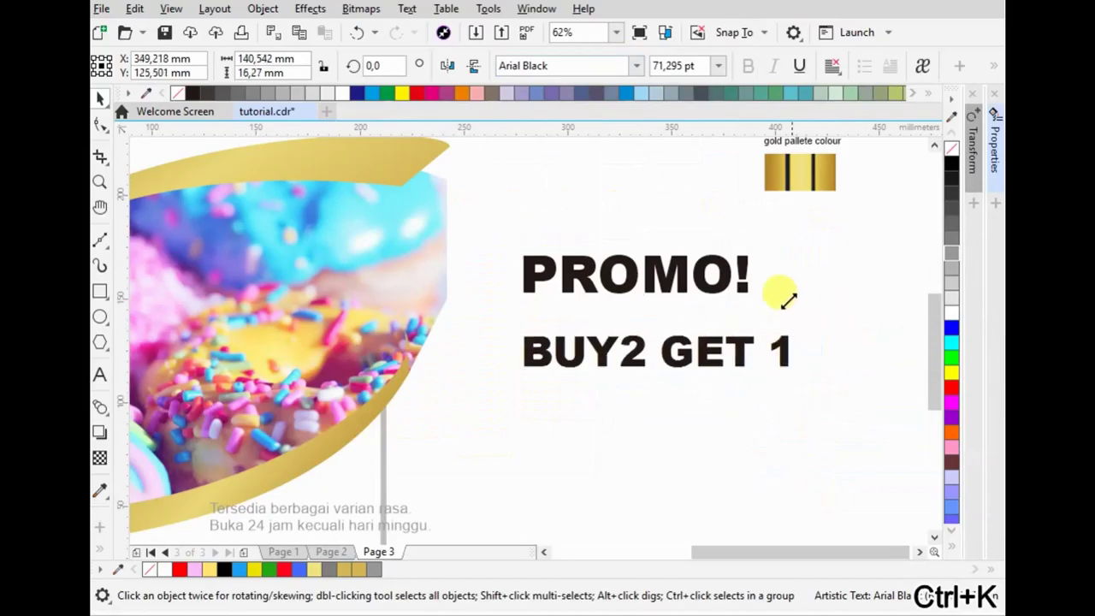
drag(660, 354, 684, 334)
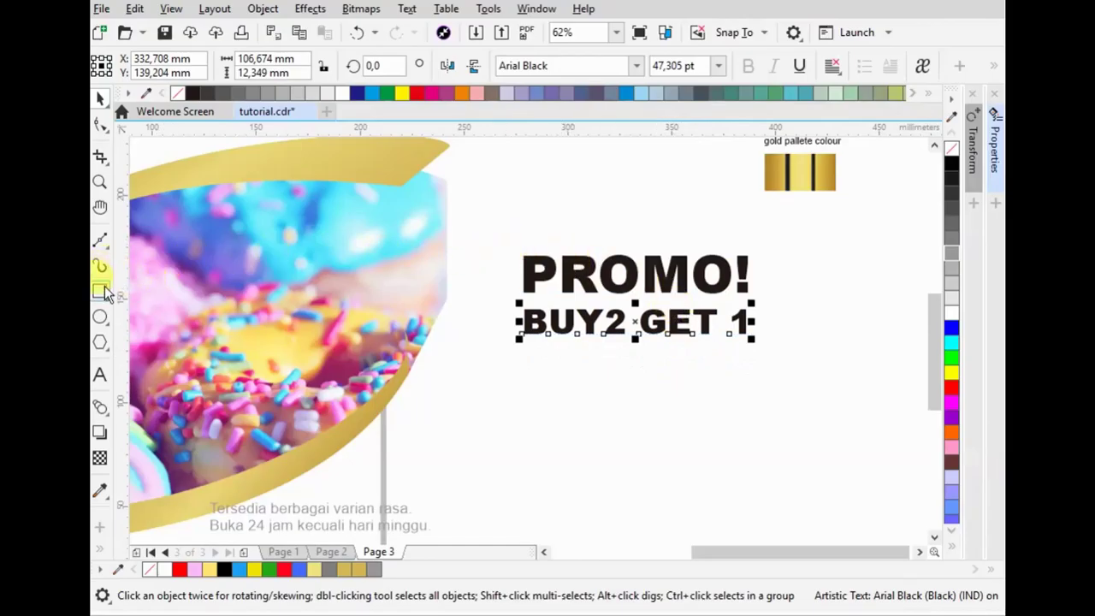
- Move both headline lines onto the top of the flyer, in front of the gold shape
scroll(603, 402, down, 2)
drag(558, 310, 718, 393)
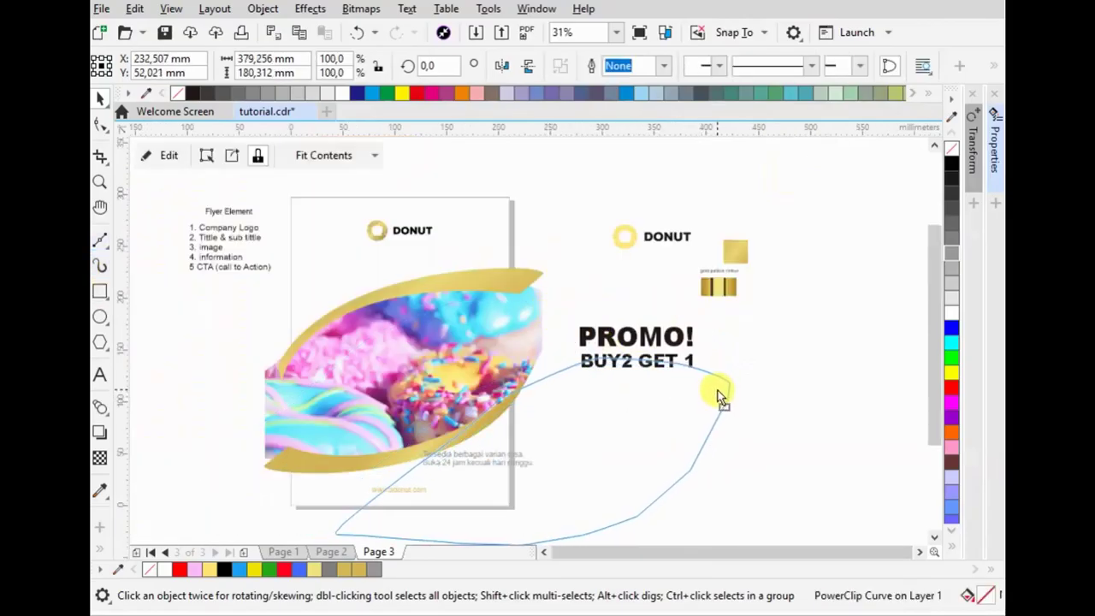
click(357, 30)
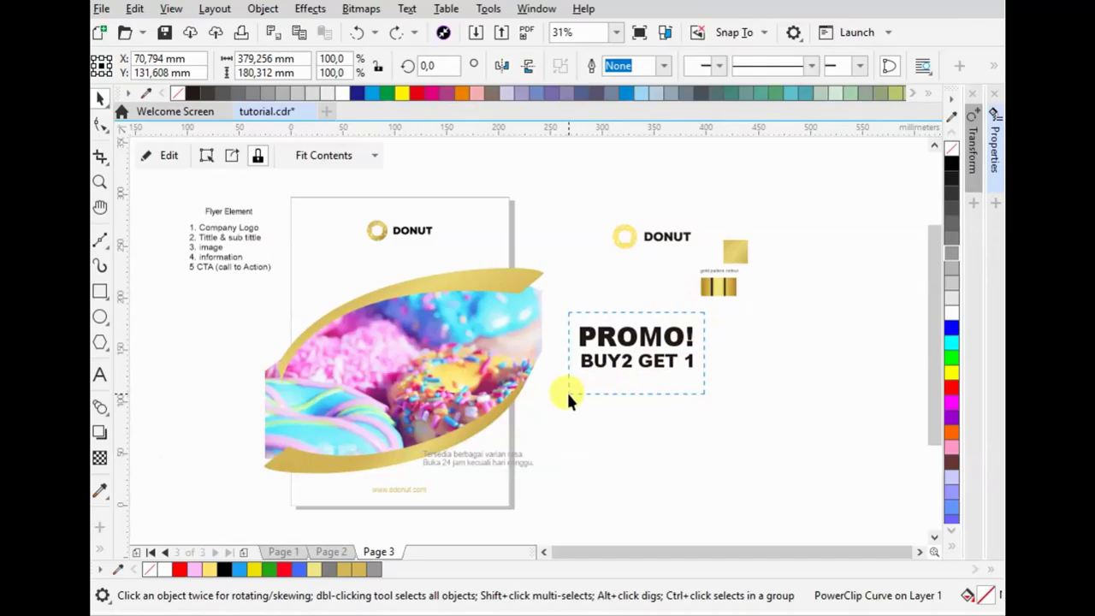
drag(568, 393, 567, 380)
drag(598, 346, 377, 267)
key(ctrl+Home)
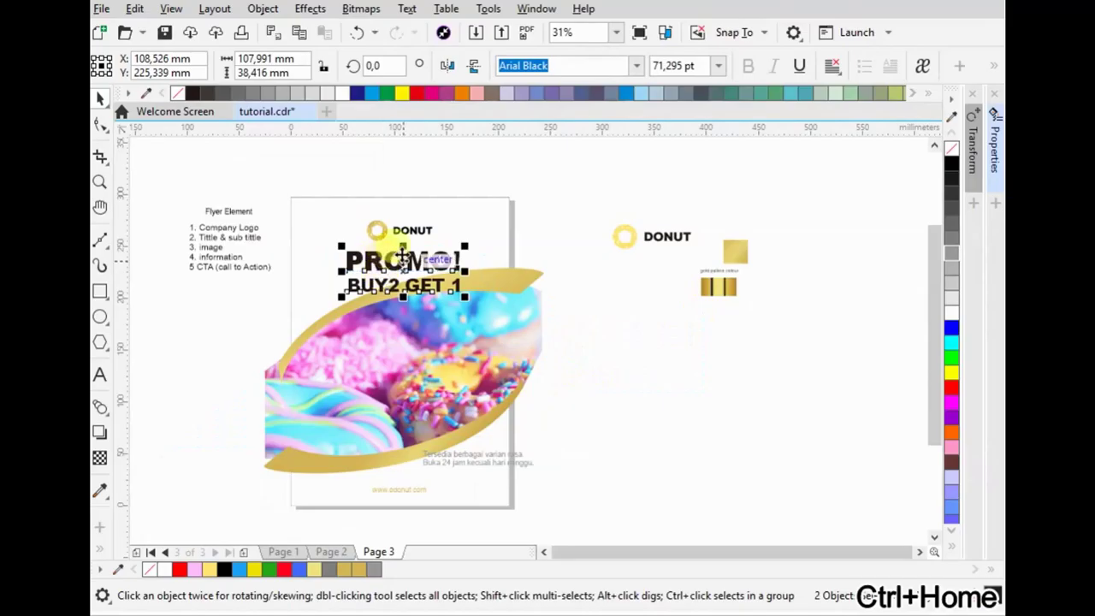
- Group the headline with the framed donut photo, then shrink, tilt and lower the group slightly
click(523, 282)
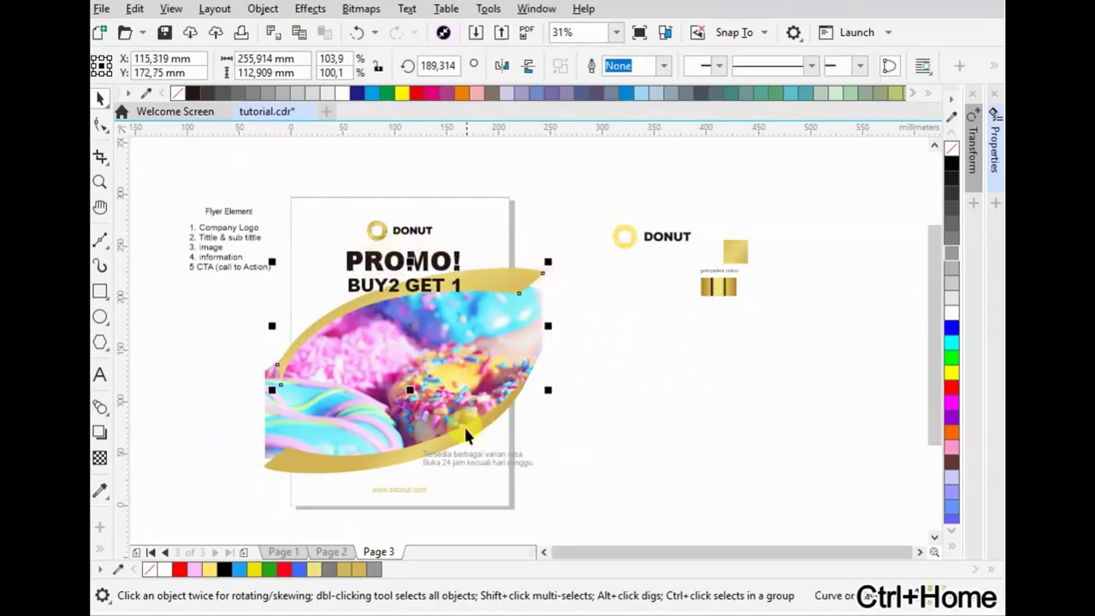
shift+click(530, 274)
key(ctrl+g)
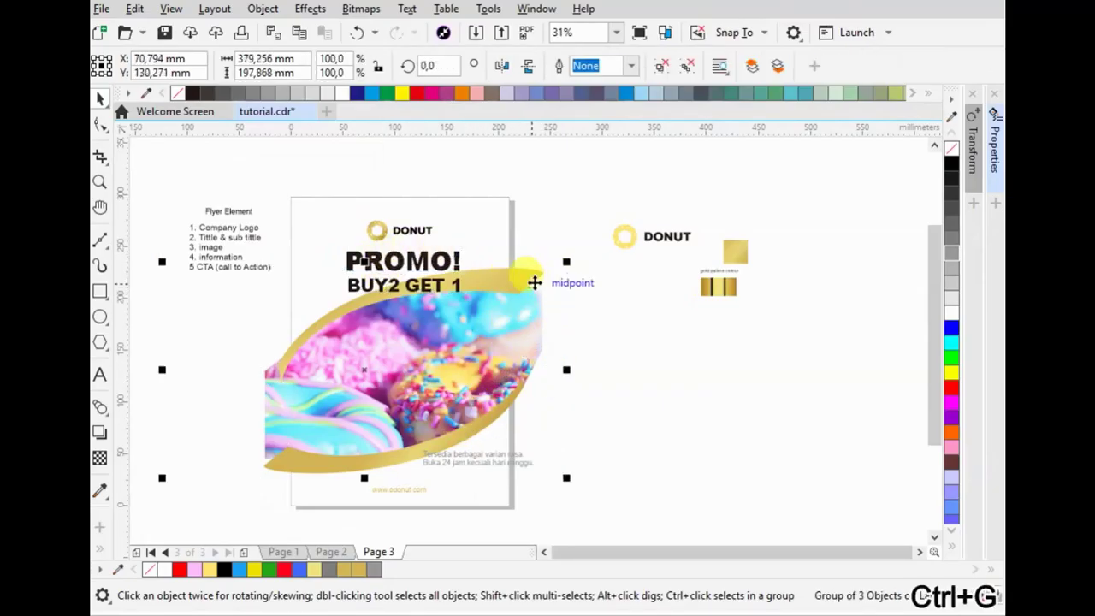
drag(567, 259, 567, 264)
click(544, 295)
click(547, 284)
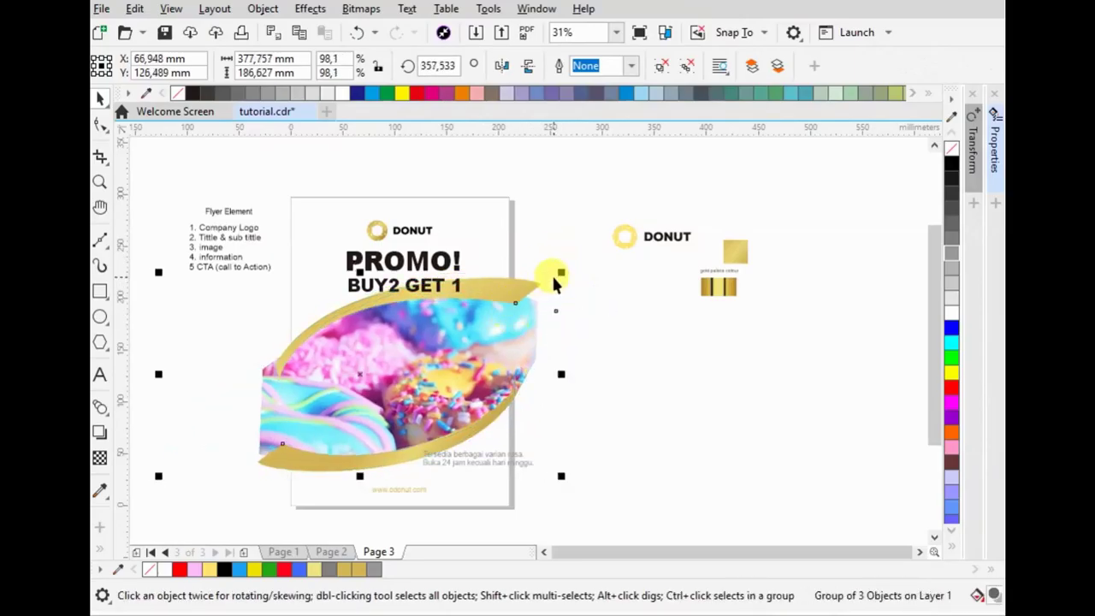
drag(518, 289, 519, 300)
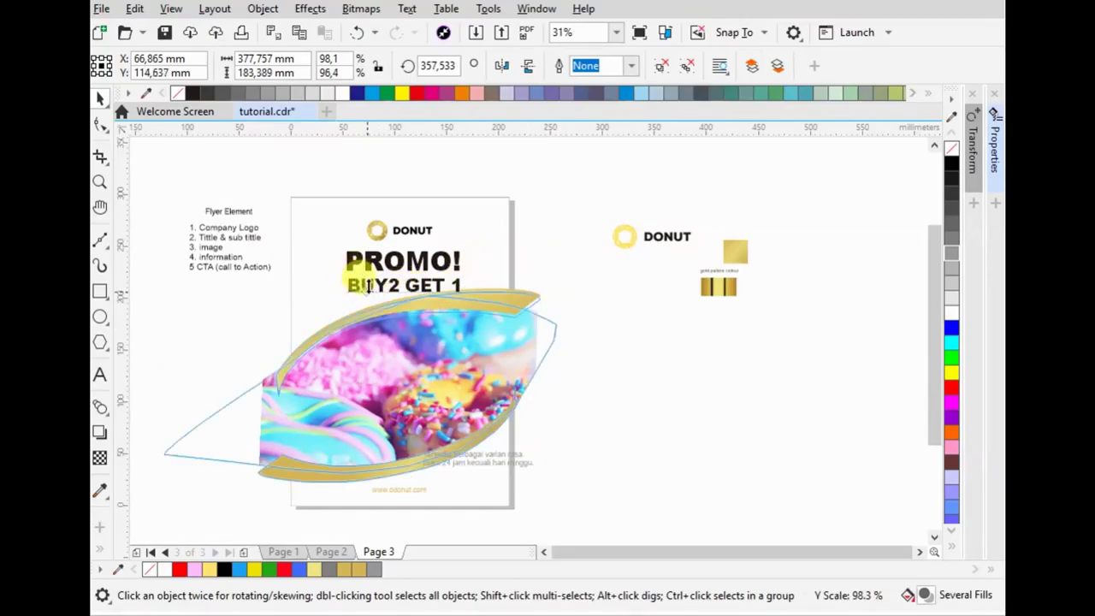
click(622, 314)
scroll(393, 244, up, 2)
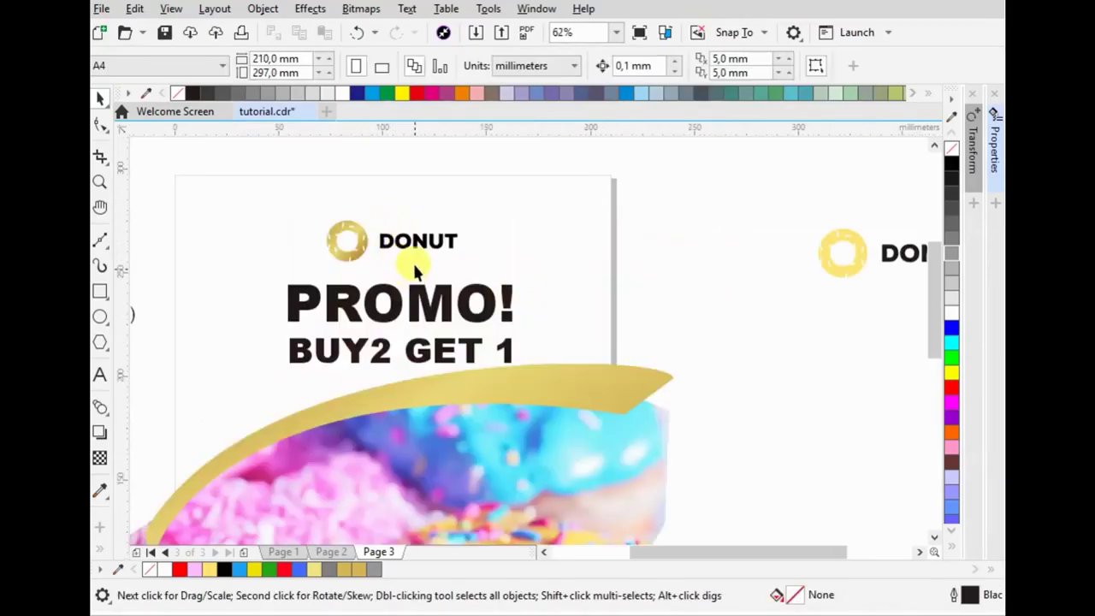
- Scale the DONUT logo down to about 82% and nudge it up and left
click(410, 238)
drag(450, 260, 435, 275)
mouse_move(408, 213)
mouse_down()
mouse_move(410, 231)
mouse_move(419, 218)
mouse_up()
scroll(476, 311, down, 2)
click(508, 239)
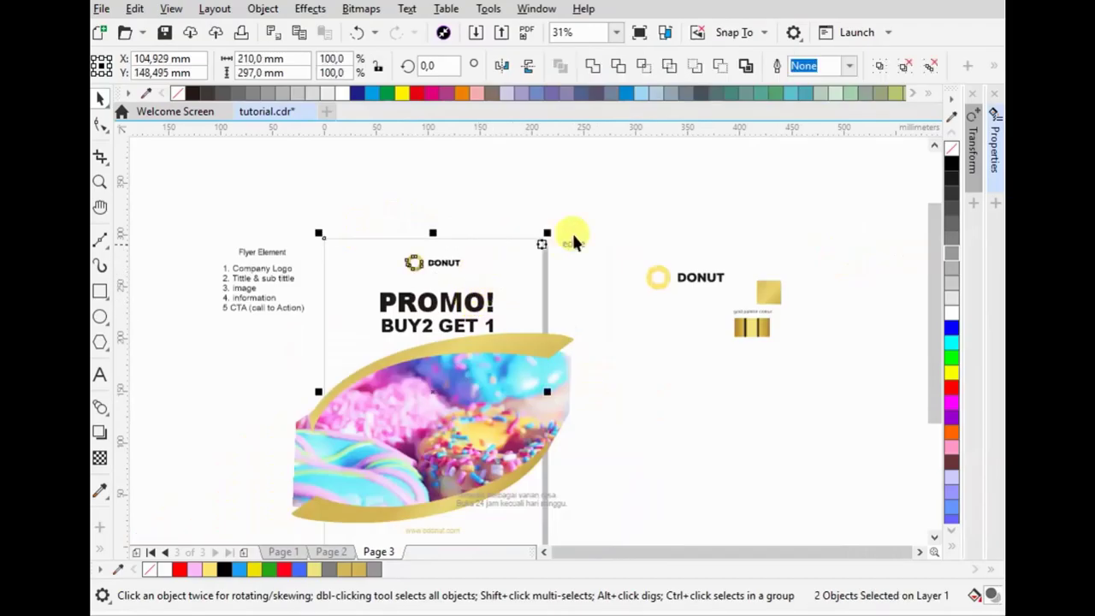
key(Escape)
scroll(425, 303, up, 2)
- Stack BUY2 GET 1 tightly under PROMO!, centre both on the page, and drag the info text off the photo
drag(440, 317, 454, 303)
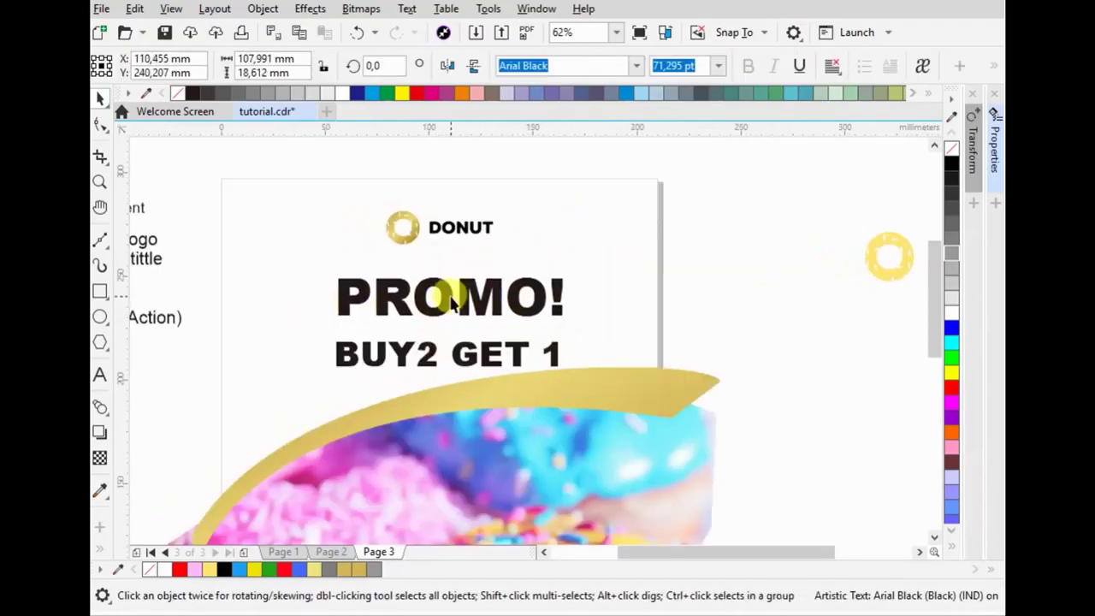
drag(456, 359, 452, 343)
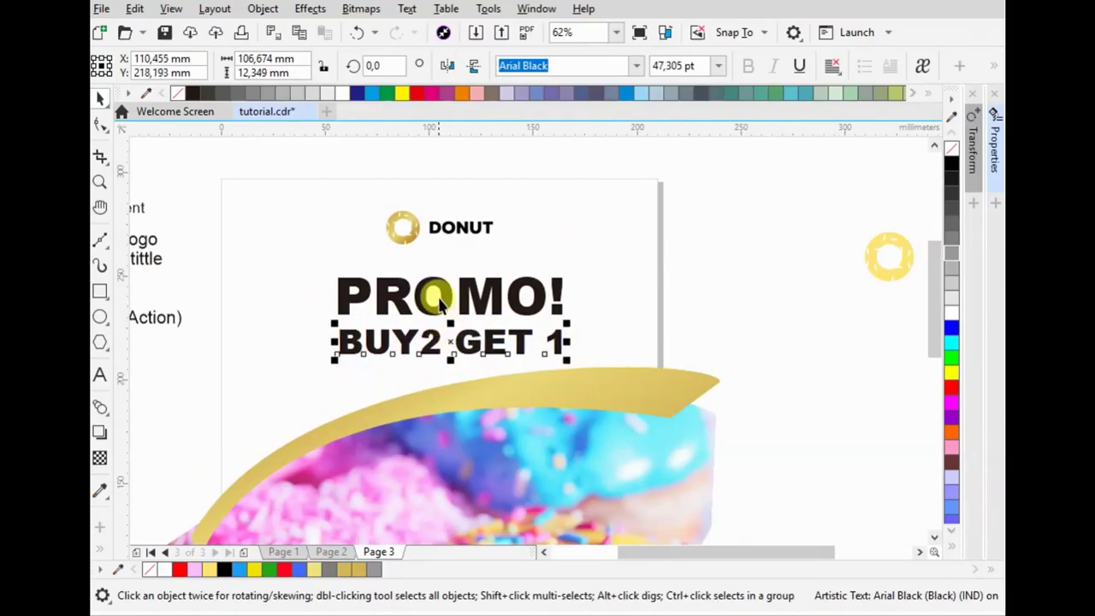
shift+click(439, 303)
click(712, 253)
scroll(489, 235, down, 2)
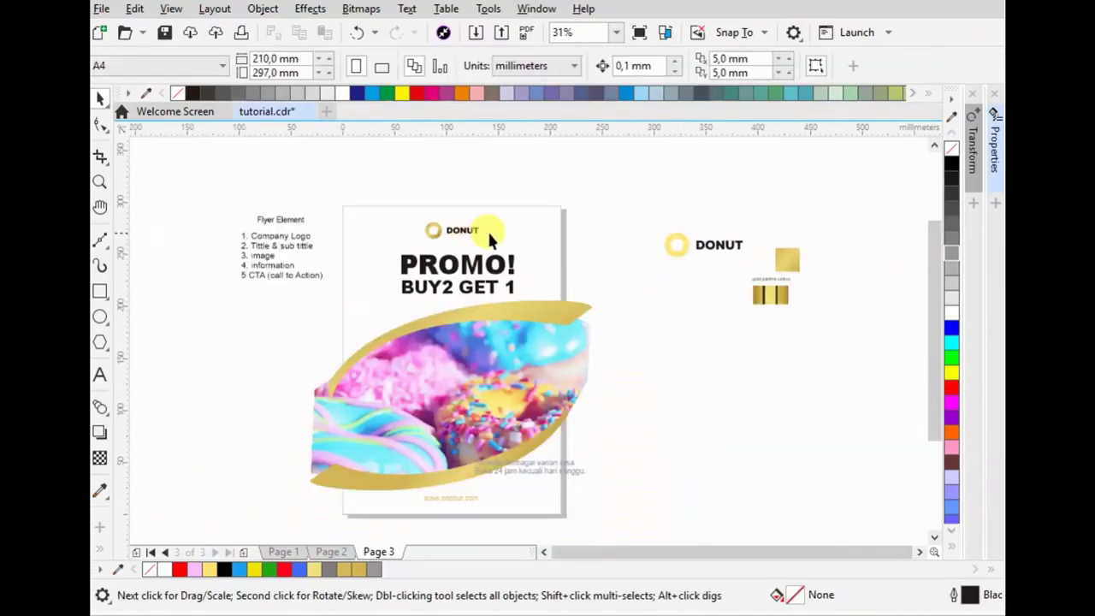
mouse_move(610, 245)
mouse_down()
mouse_move(402, 310)
mouse_move(371, 305)
mouse_up()
shift+click(372, 305)
key(c)
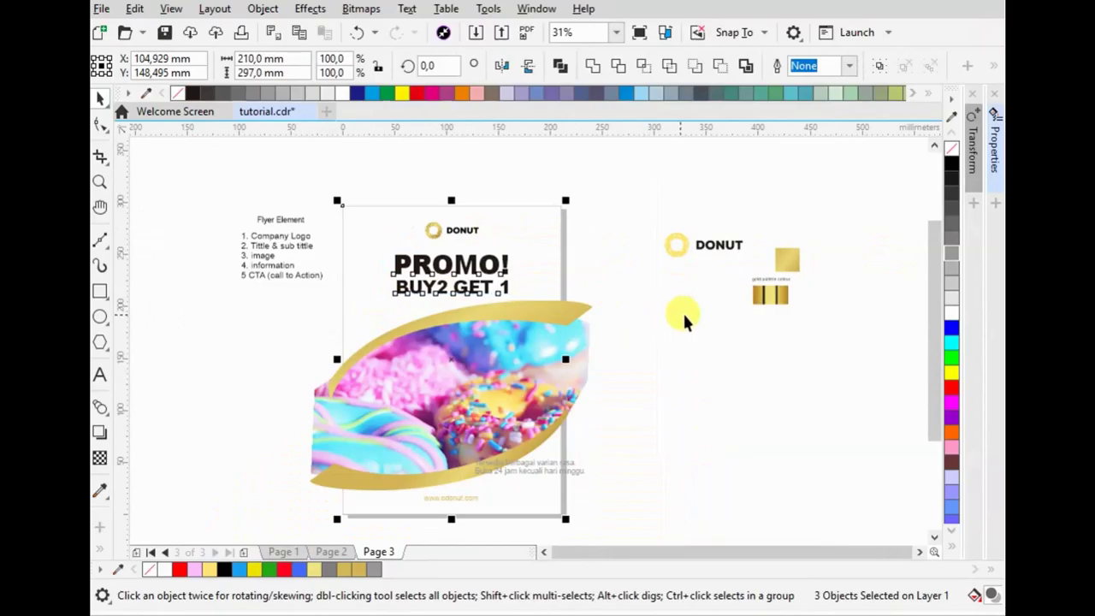
click(714, 319)
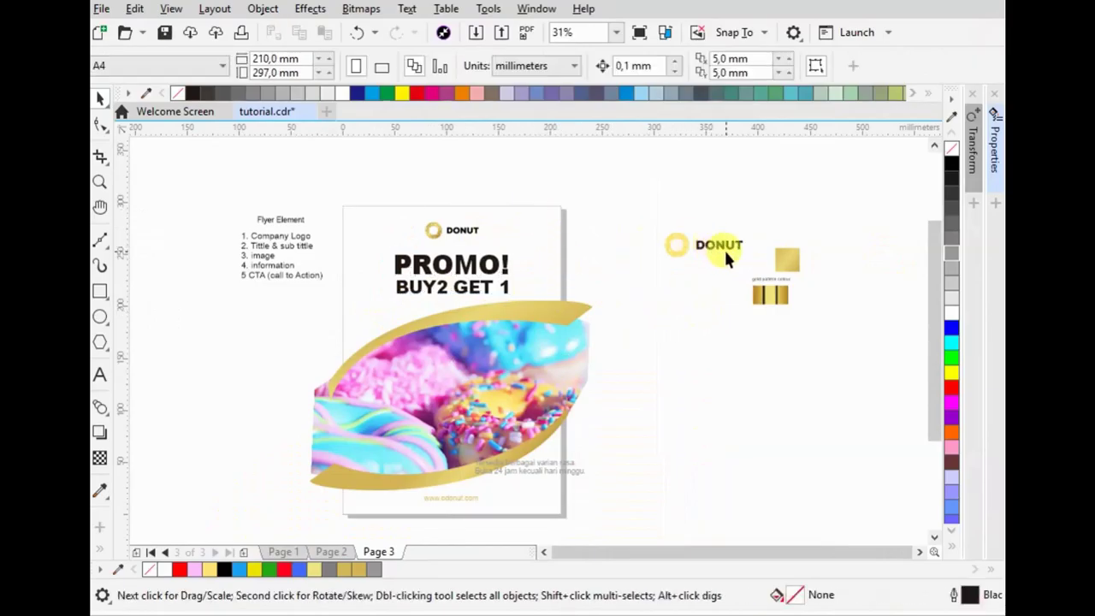
drag(531, 469, 525, 349)
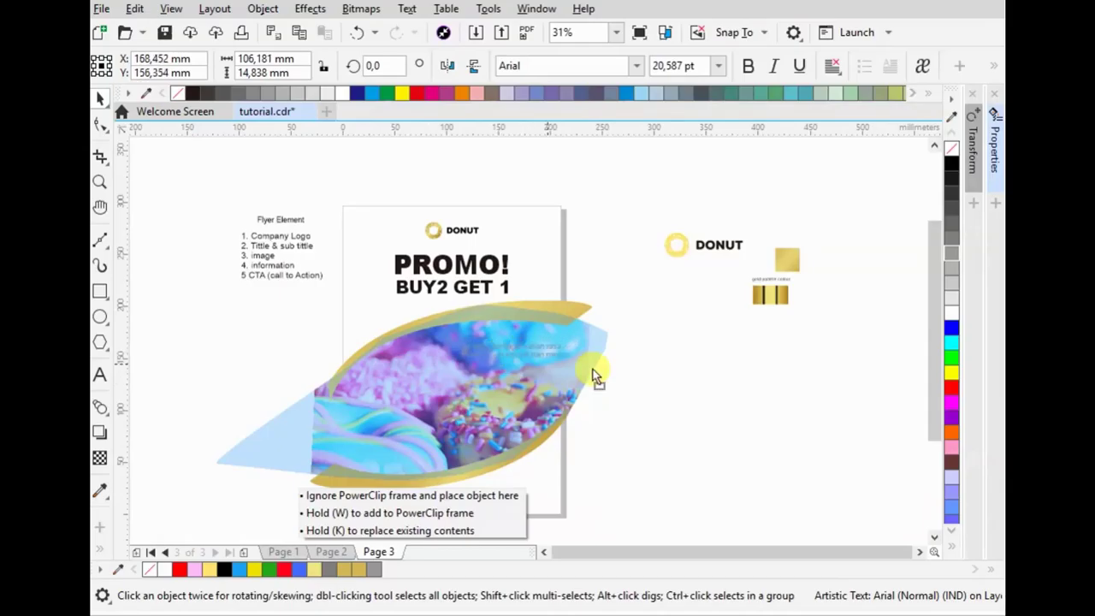
- Park the info text beside the logo off-page and draw a rectangle across the lower donut photo
drag(514, 349, 693, 391)
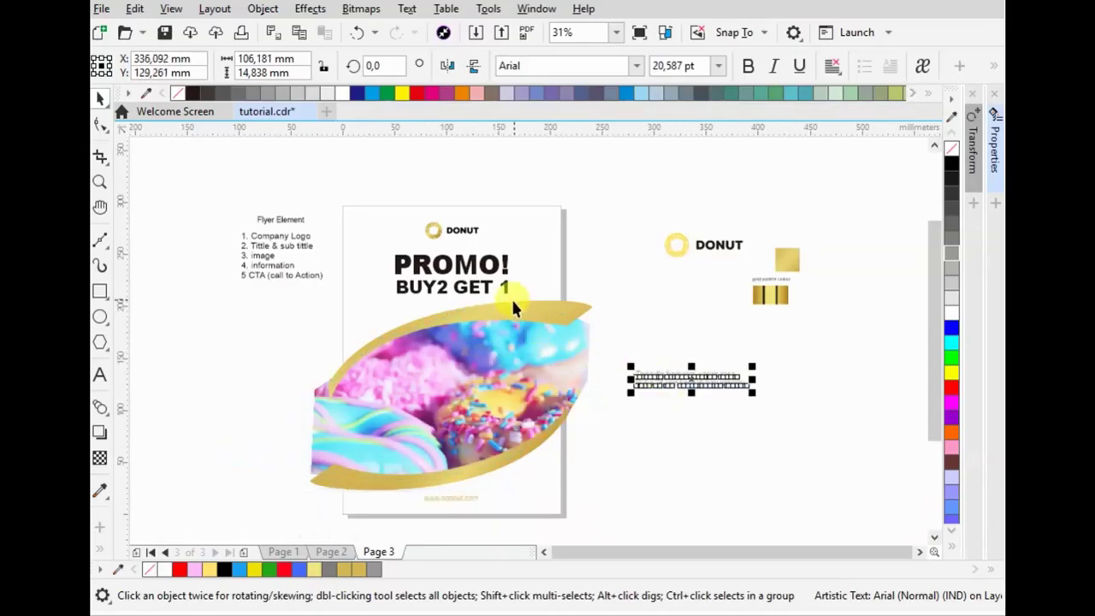
click(556, 315)
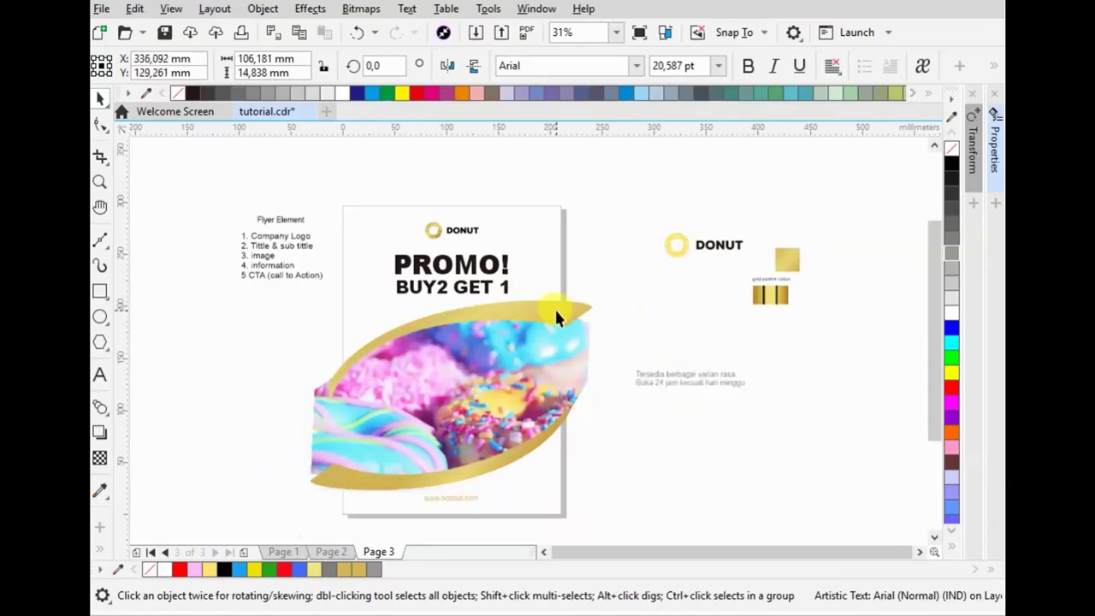
click(100, 293)
mouse_move(342, 477)
mouse_down()
mouse_move(486, 425)
mouse_move(553, 434)
mouse_up()
drag(335, 456, 323, 455)
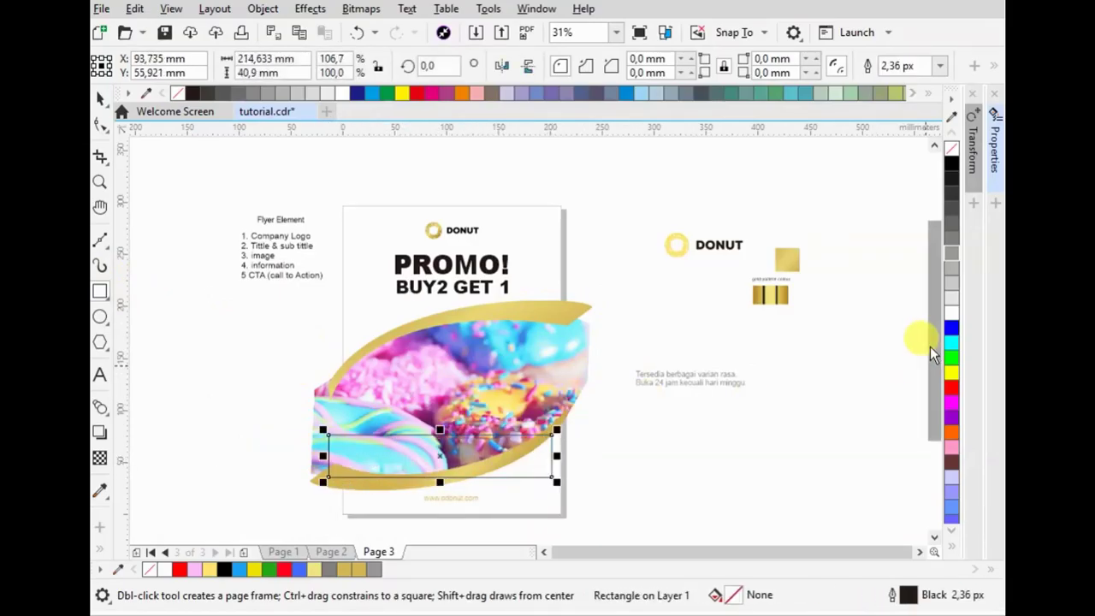
- Fill the rectangle white, remove its outline and give it a fountain transparency
click(950, 310)
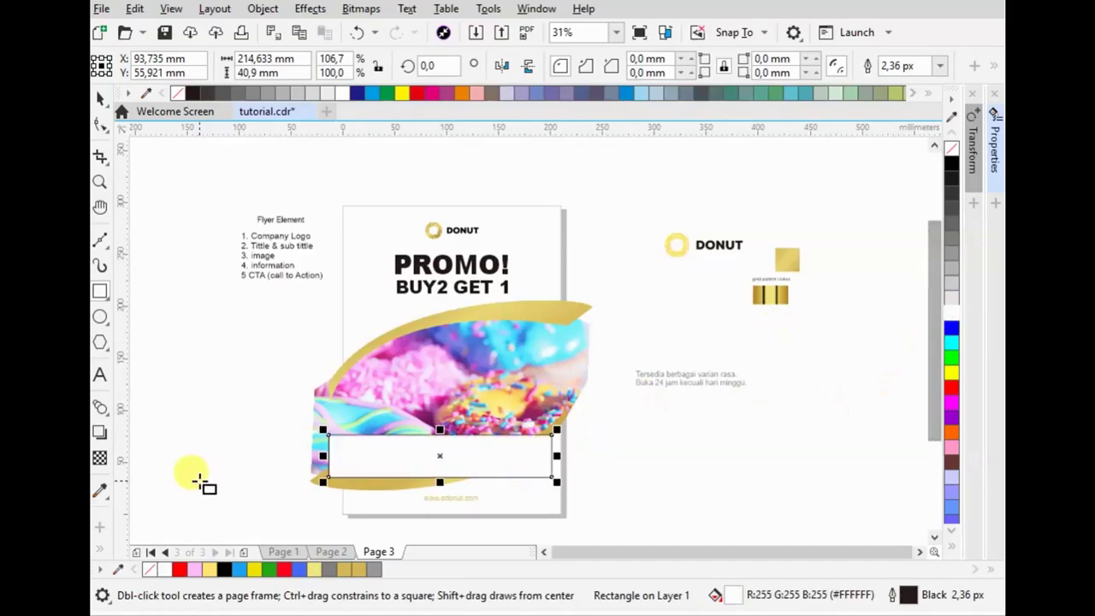
right_click(951, 147)
click(99, 460)
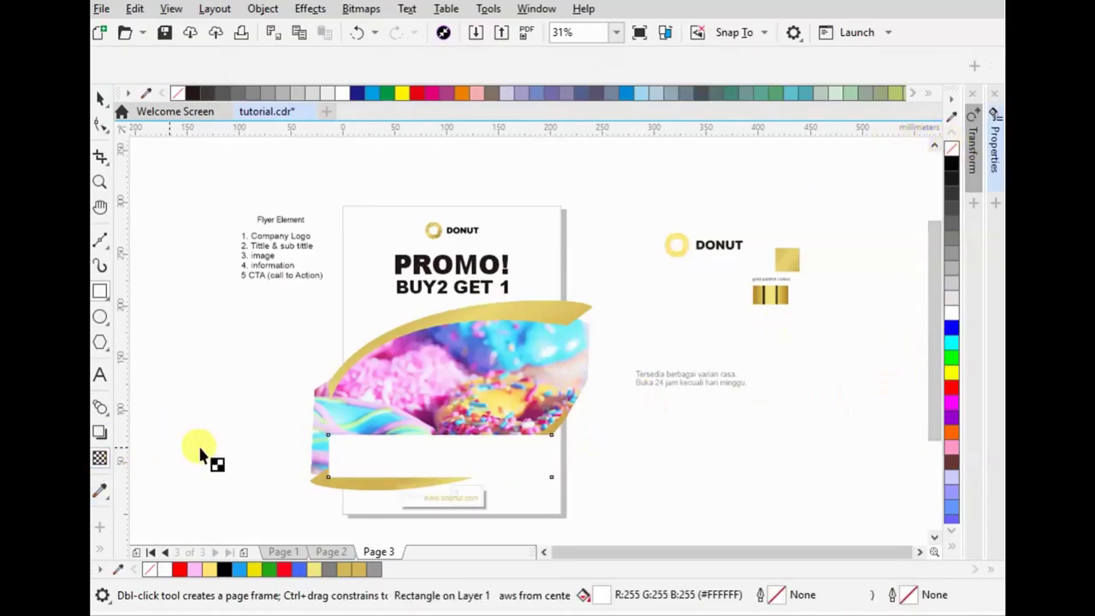
mouse_move(368, 466)
mouse_down()
mouse_move(374, 434)
mouse_move(359, 378)
mouse_move(409, 392)
mouse_up()
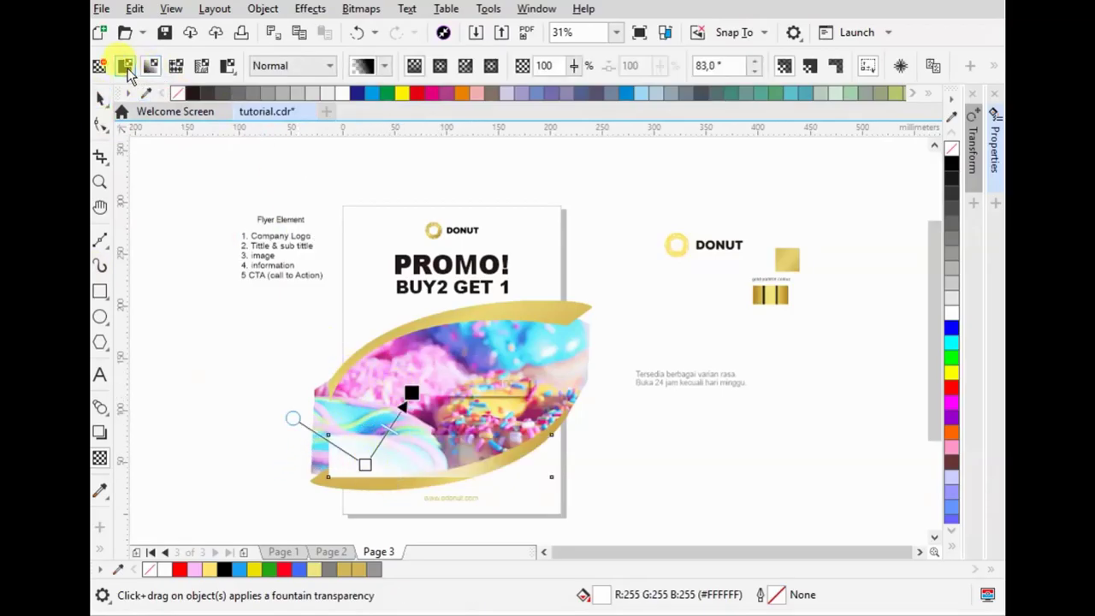
- Make the rectangle's transparency uniform and bring the info text to the front on top of it
click(360, 180)
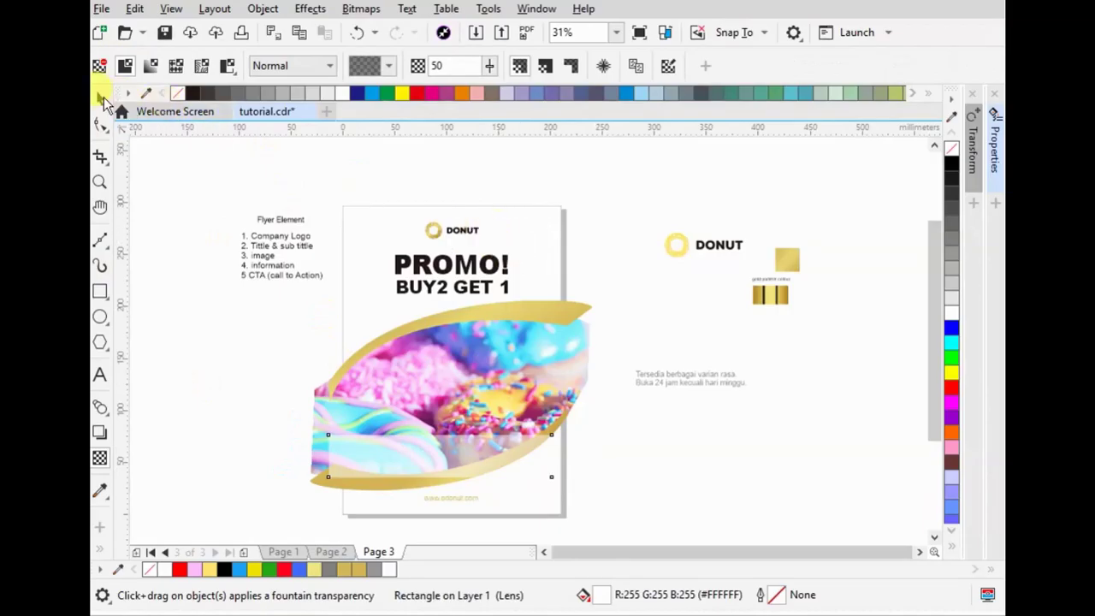
click(100, 98)
drag(685, 379, 415, 454)
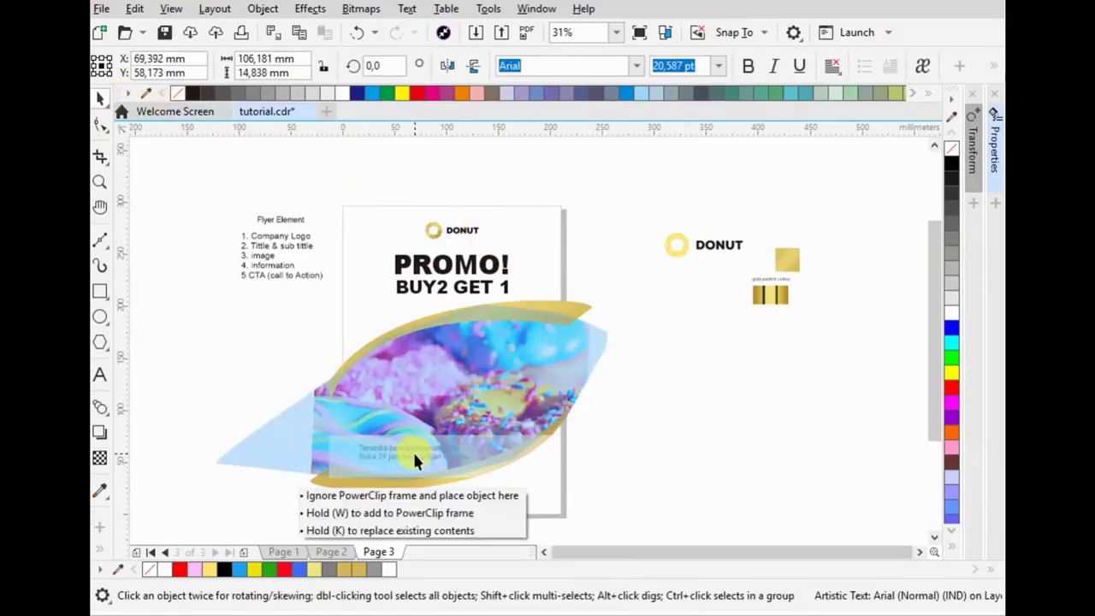
key(ctrl+Home)
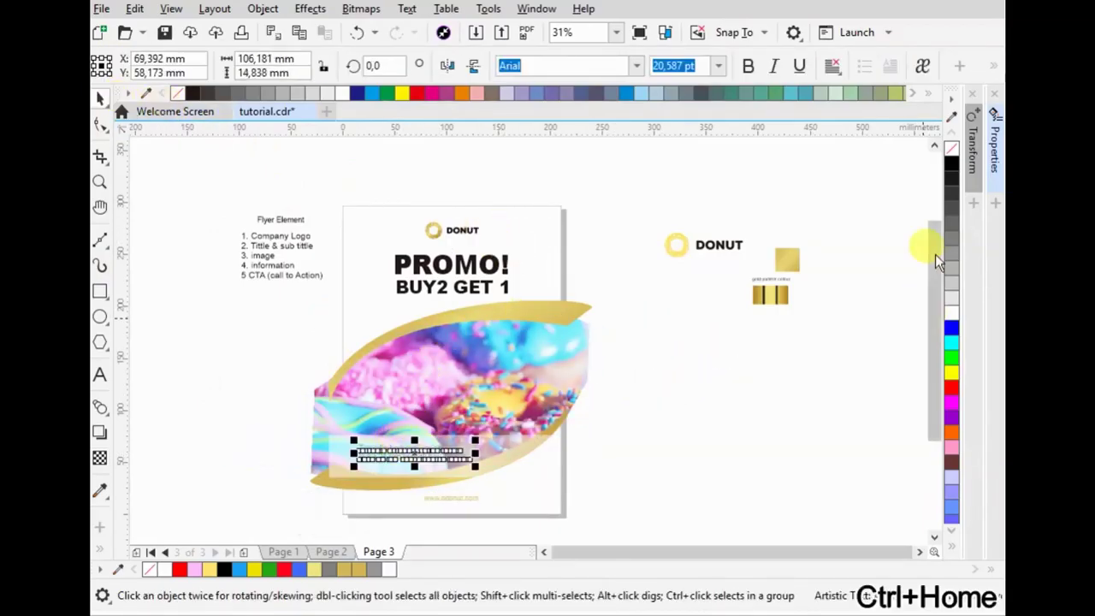
- Try white for the info text, undo it, and leave the text its original colour
scroll(381, 458, up, 2)
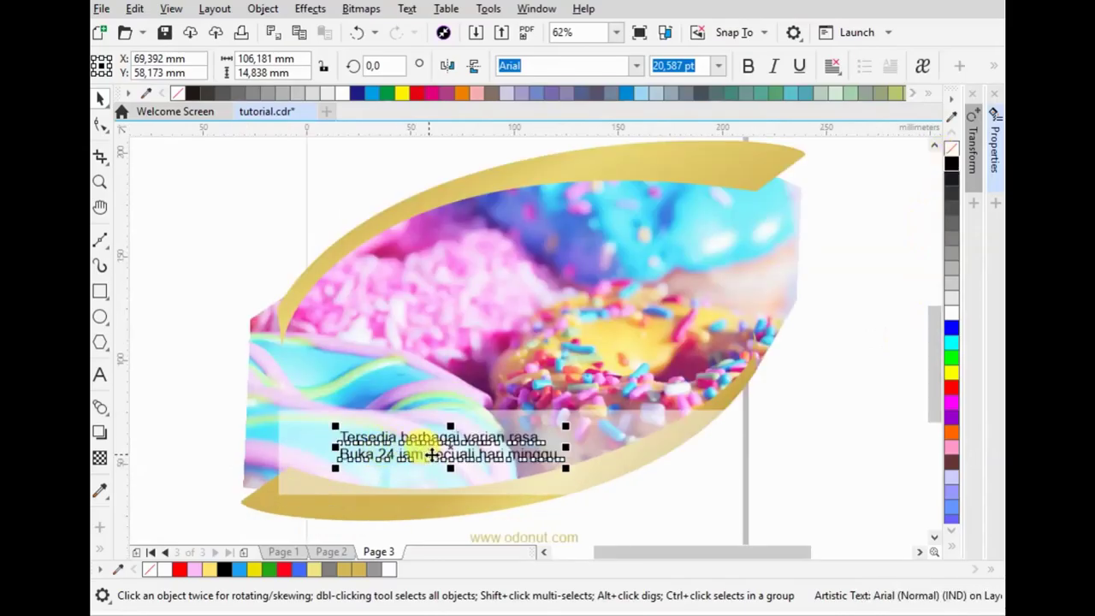
click(200, 354)
click(419, 444)
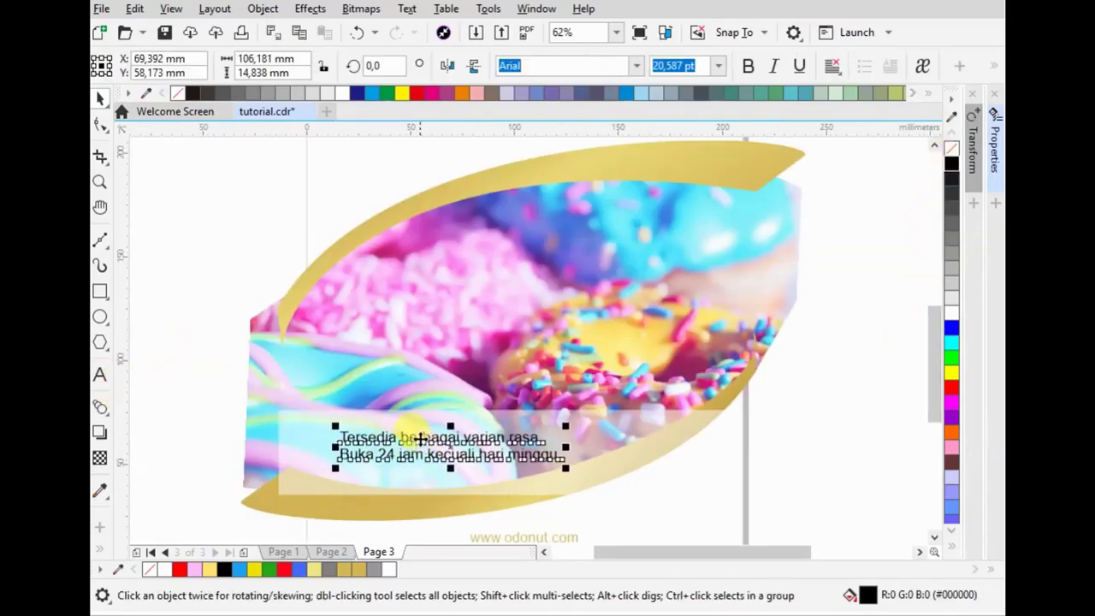
click(951, 309)
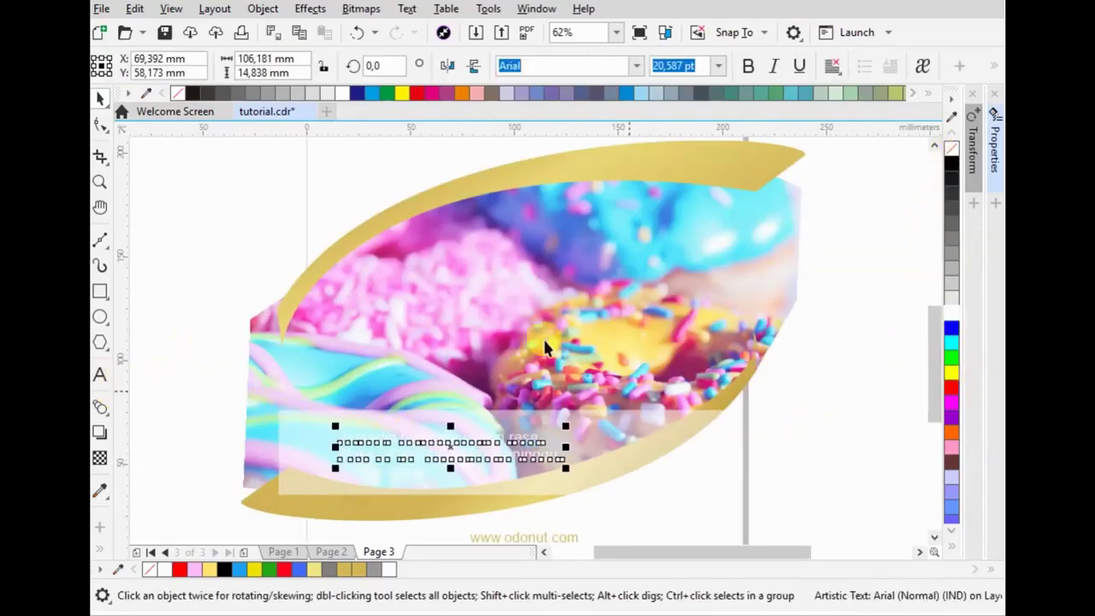
click(356, 31)
click(207, 235)
scroll(523, 449, down, 2)
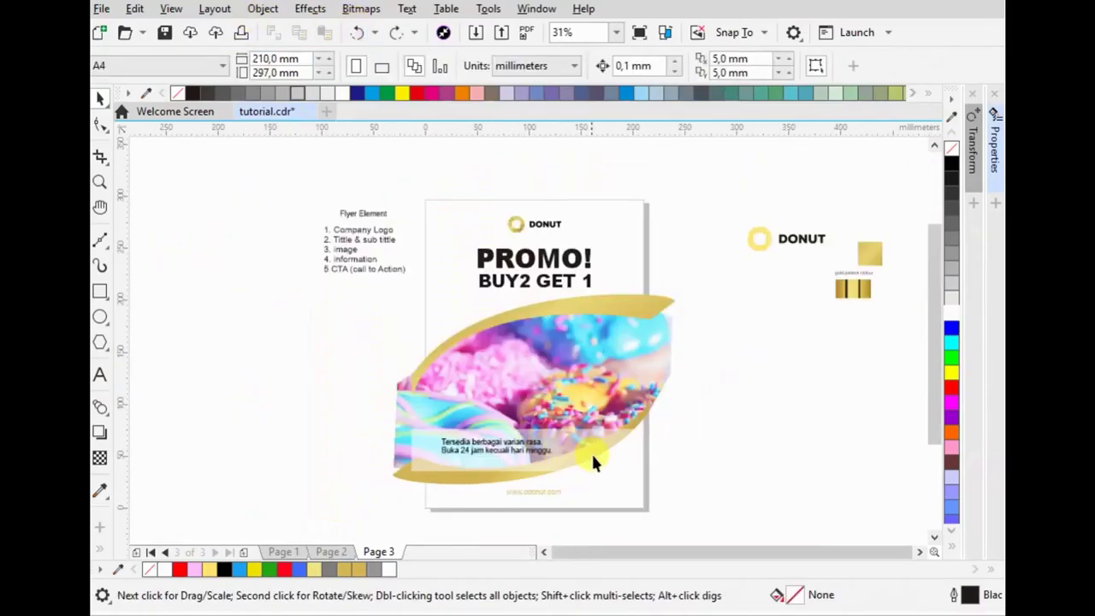
click(505, 447)
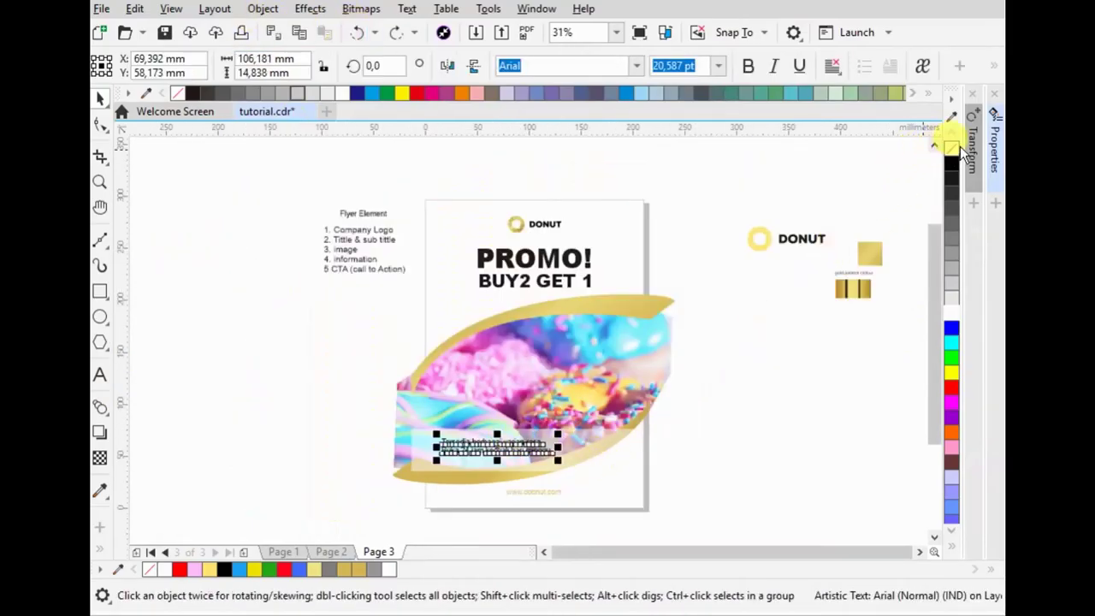
click(499, 446)
scroll(500, 442, up, 2)
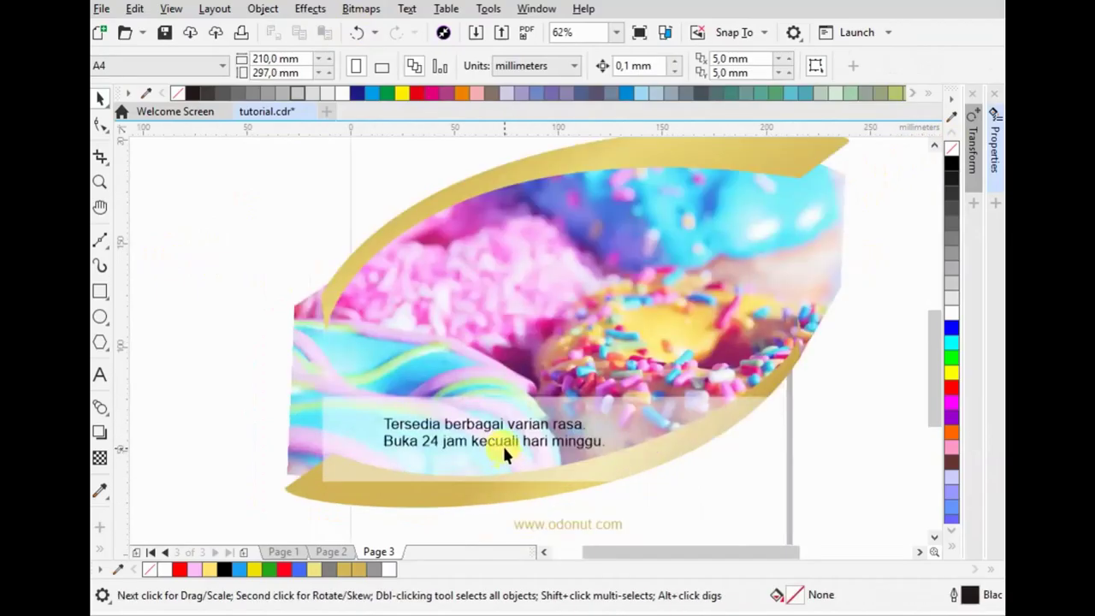
click(501, 442)
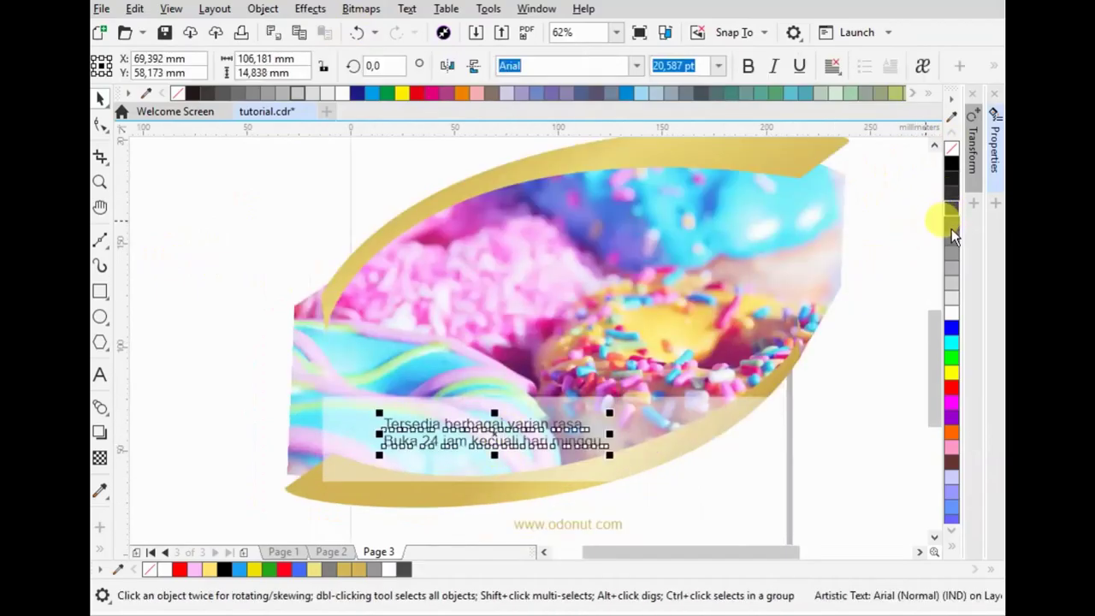
click(843, 415)
scroll(360, 401, down, 2)
- Lower the white panel's transparency to 43 and reselect the panel
click(506, 408)
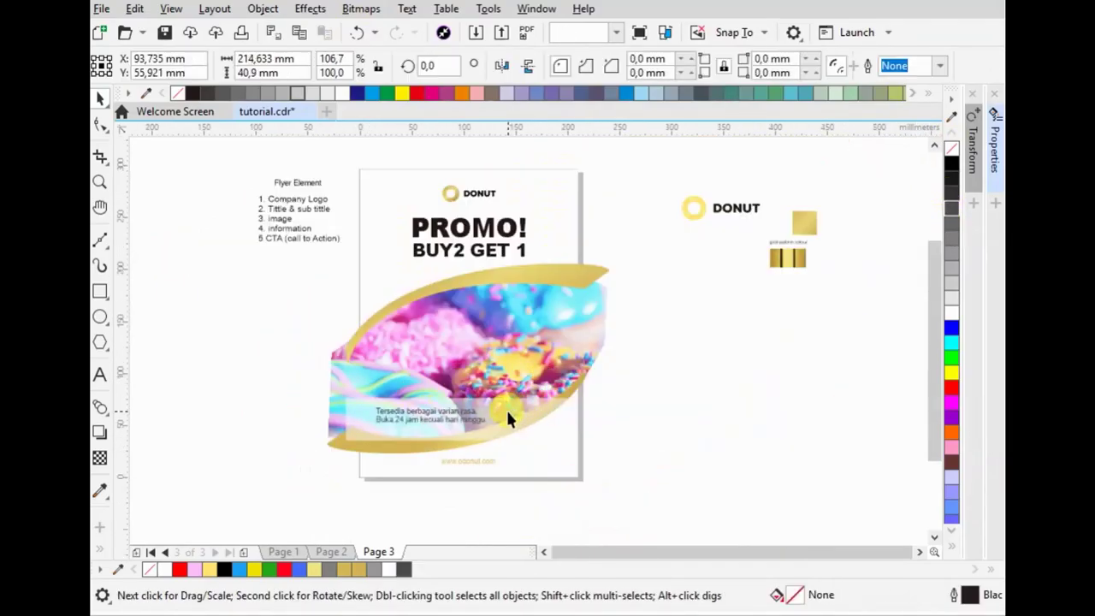
click(99, 457)
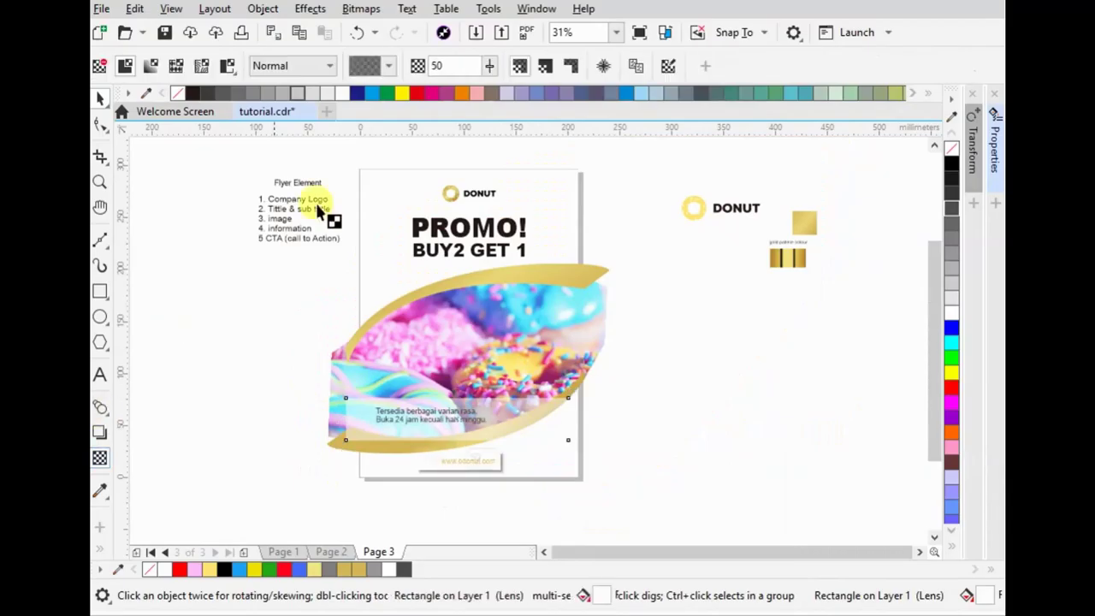
click(490, 66)
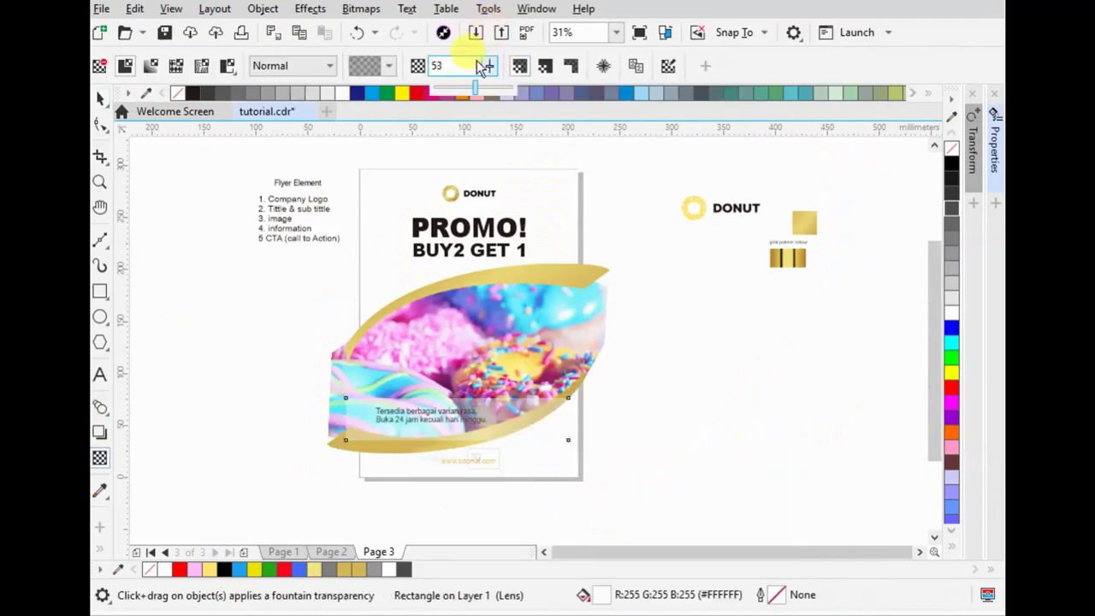
click(481, 66)
click(481, 66)
scroll(479, 66, down, 2)
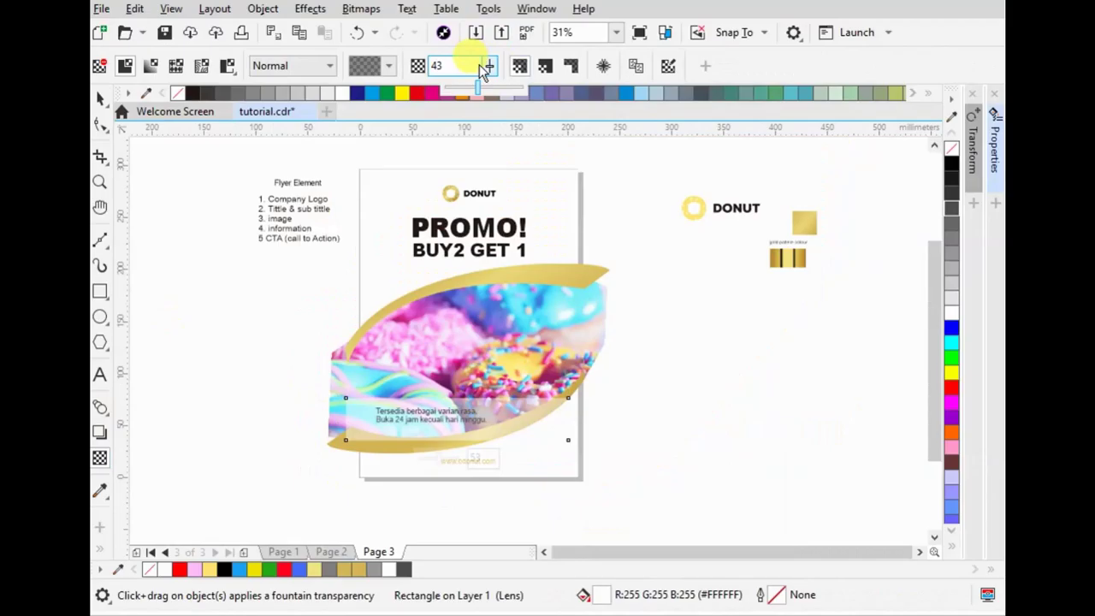
click(100, 98)
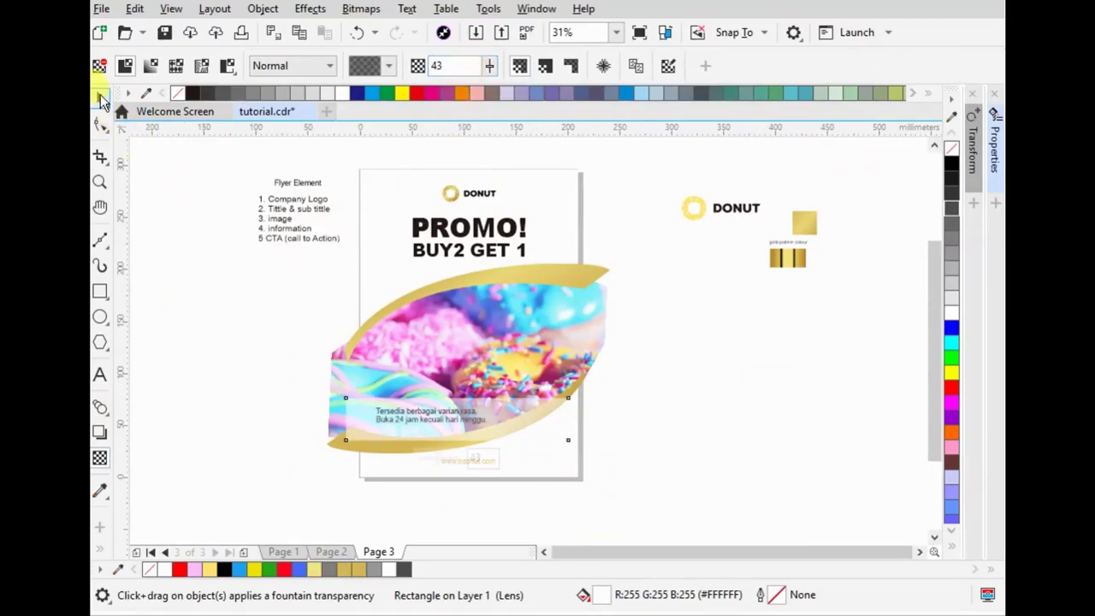
click(695, 407)
scroll(436, 365, up, 3)
- Ungroup the artwork and PowerClip the translucent text panel inside the leaf shape
right_click(438, 319)
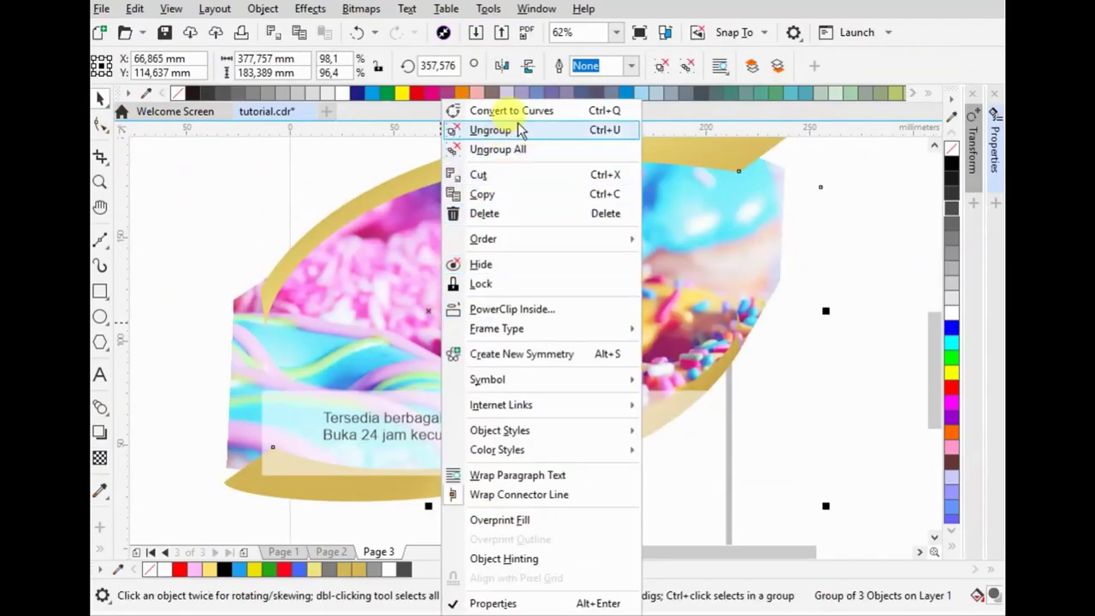
click(504, 127)
click(850, 317)
right_click(509, 403)
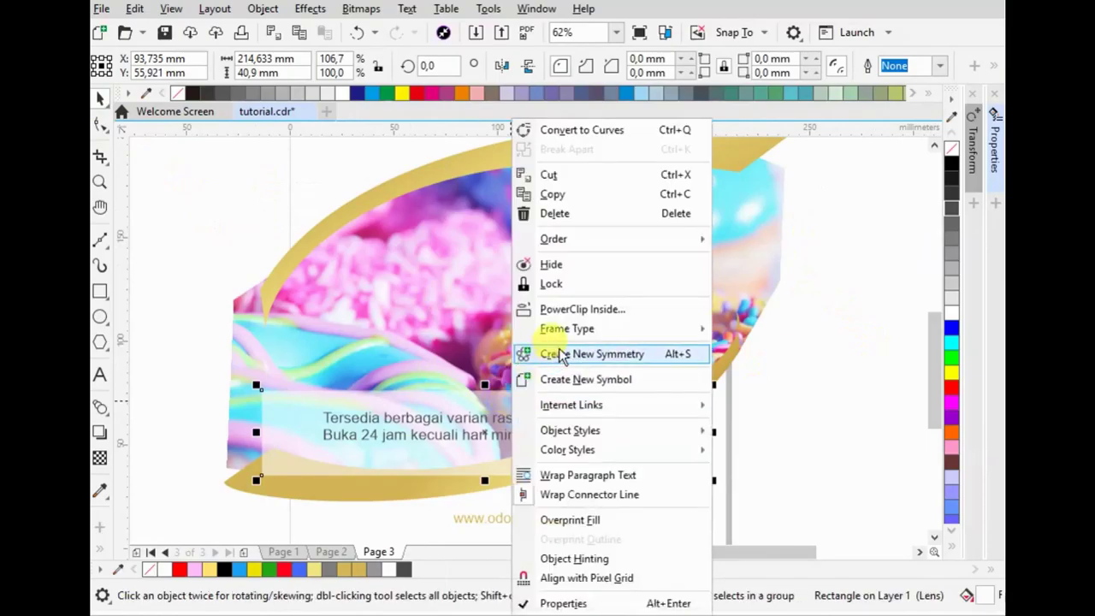
click(560, 308)
click(524, 310)
scroll(552, 427, down, 3)
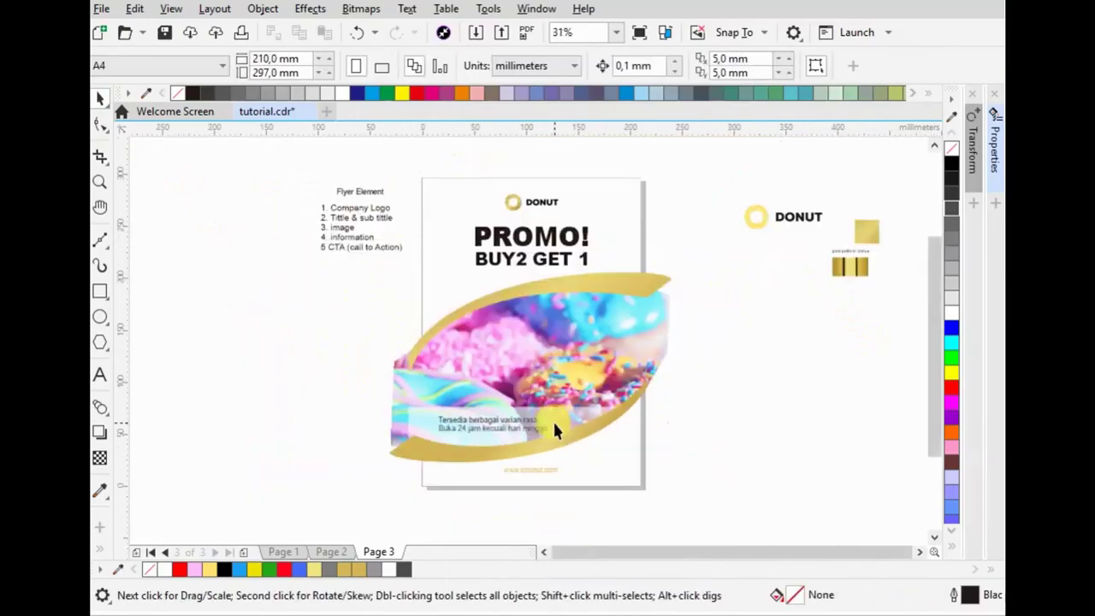
click(552, 472)
click(759, 400)
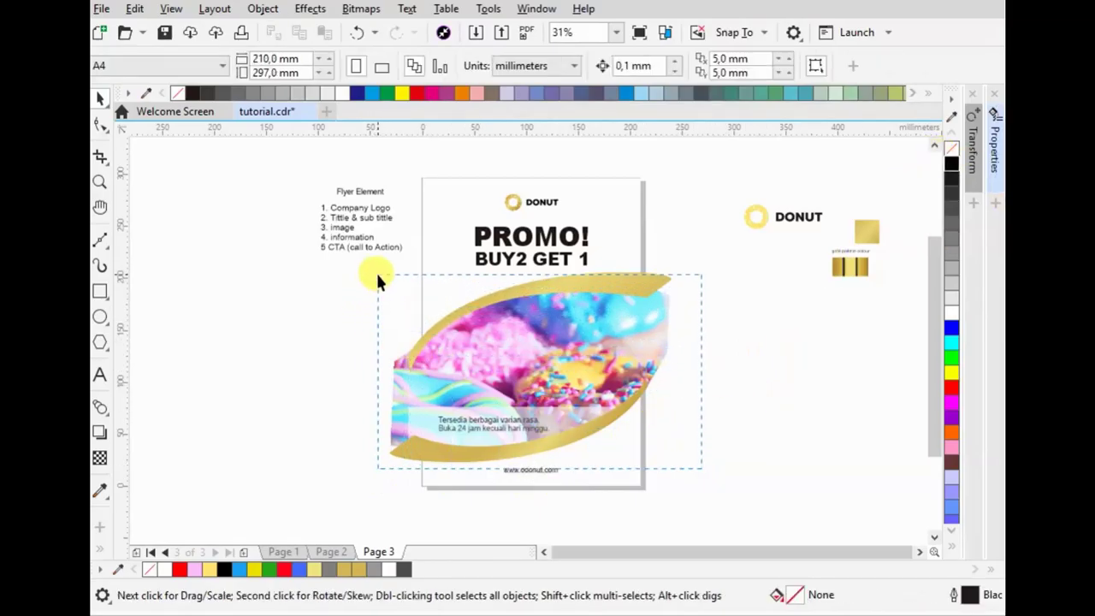
- PowerClip the photo, swoosh and panel inside the page rectangle, trimming them at the A4 edges
drag(379, 282, 366, 266)
right_click(648, 297)
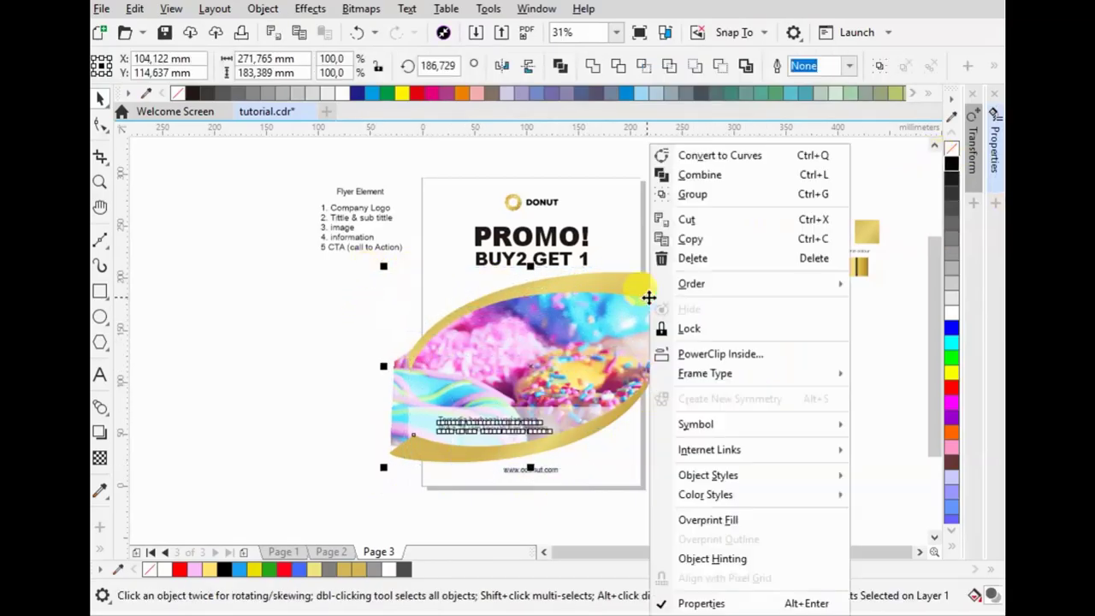
click(709, 353)
click(650, 244)
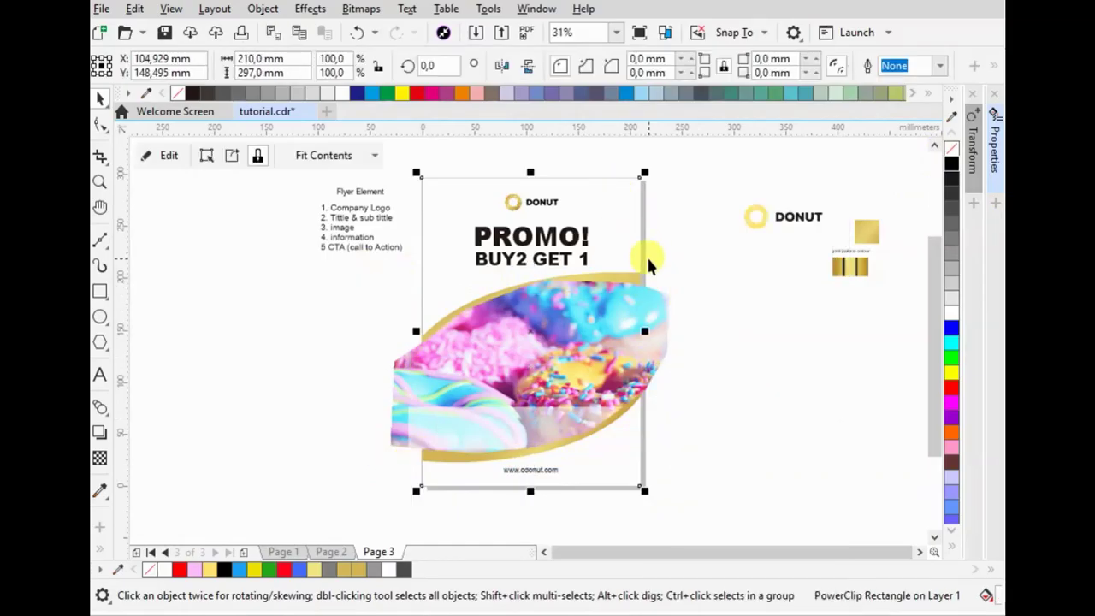
key(ctrl+z)
shift+click(666, 308)
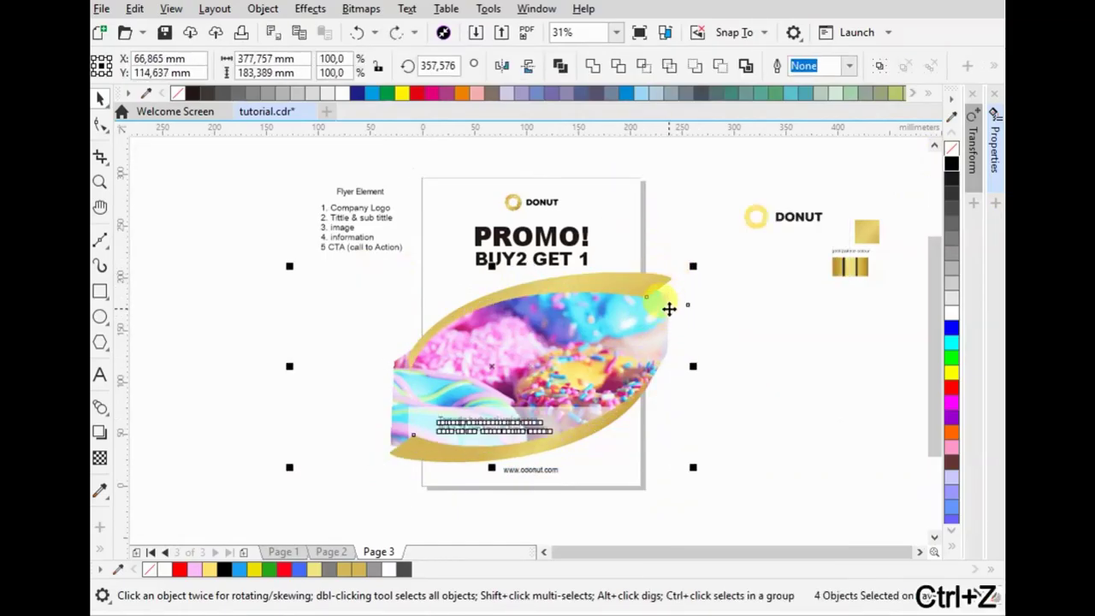
right_click(668, 305)
click(731, 373)
click(599, 197)
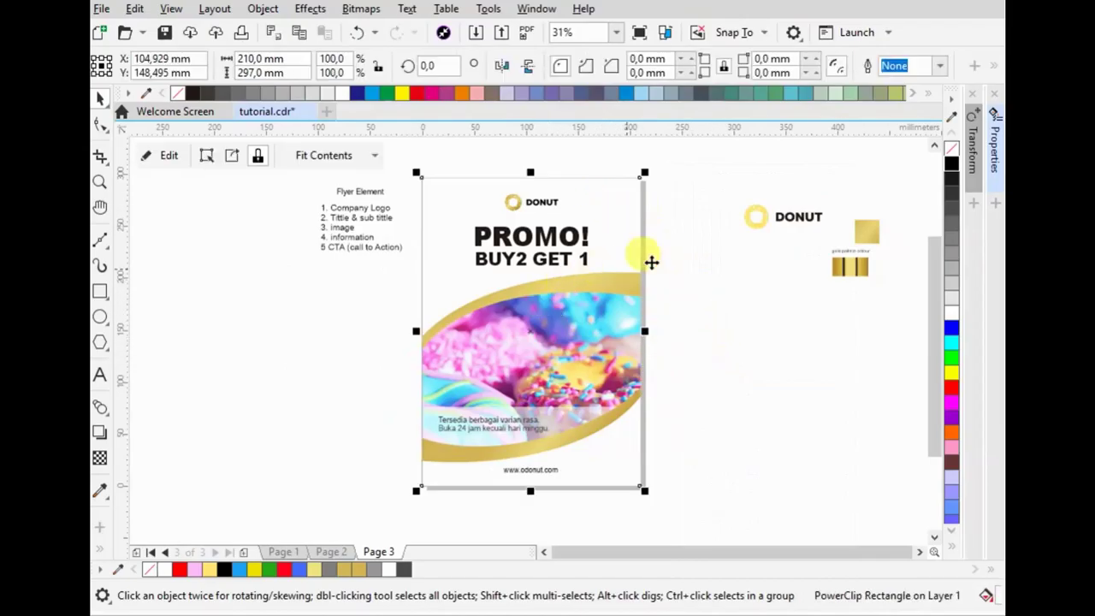
click(702, 241)
click(558, 241)
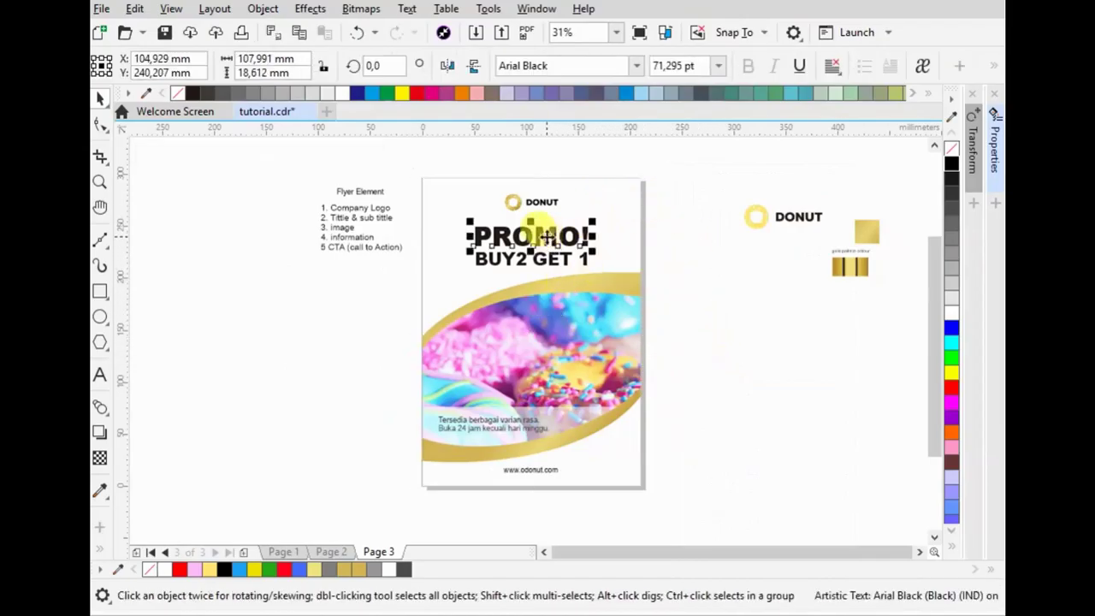
scroll(557, 224, up, 1)
scroll(573, 213, up, 1)
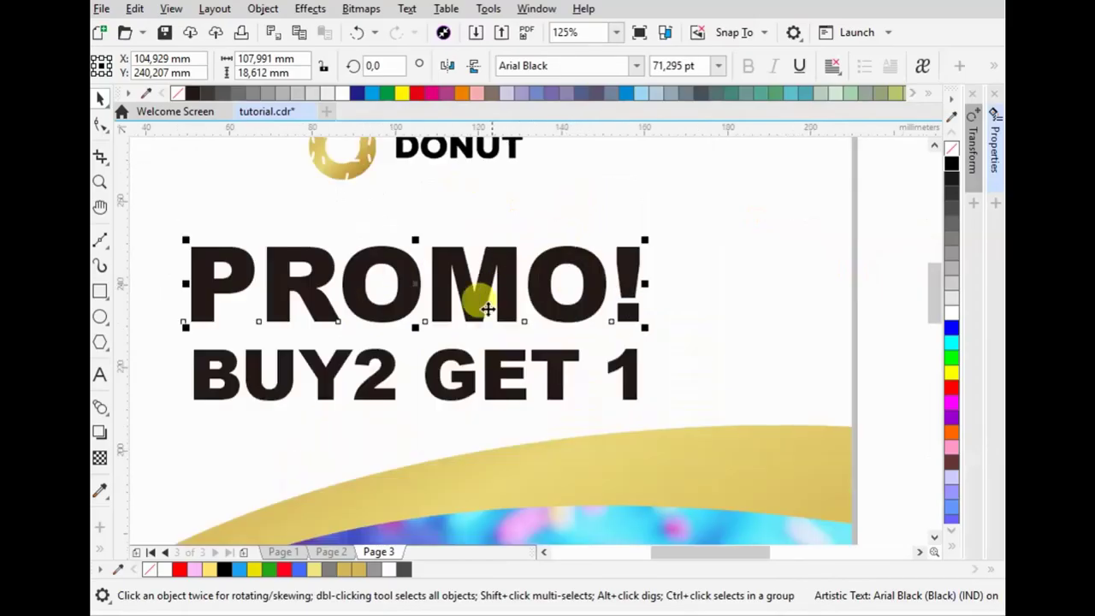
- Sample the swoosh's gold with the Color Eyedropper and apply it to BUY2 GET 1
click(100, 490)
click(389, 472)
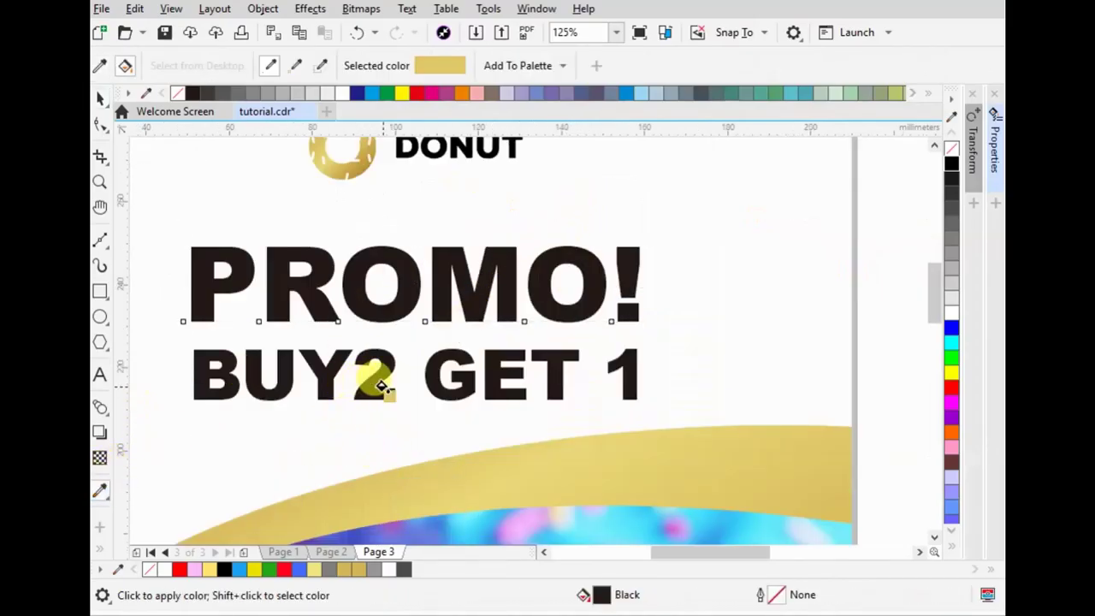
click(379, 377)
scroll(598, 316, down, 2)
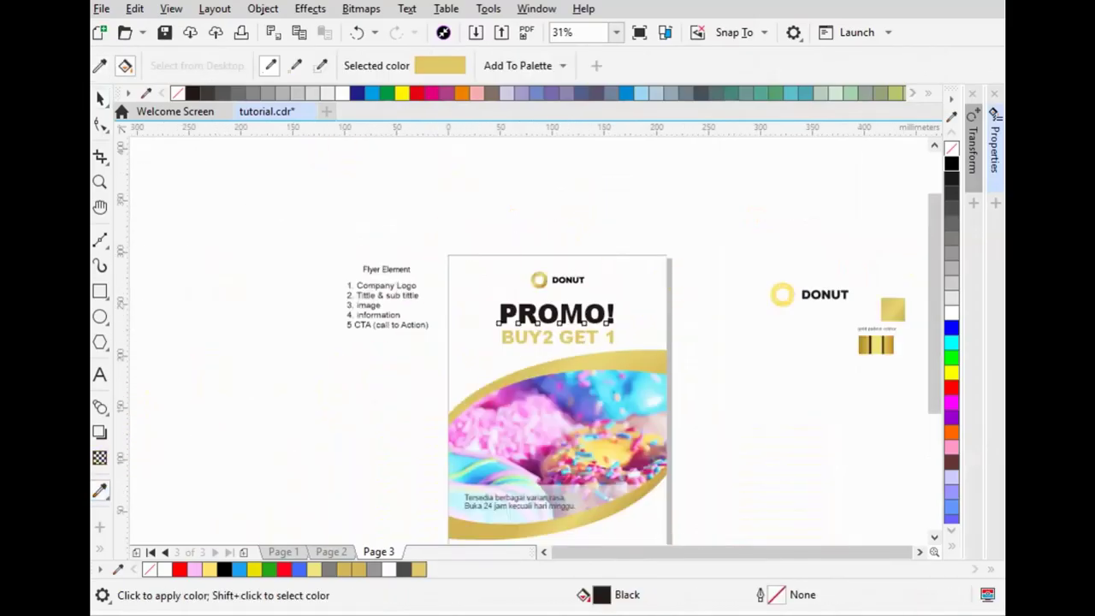
click(100, 98)
scroll(560, 344, up, 1)
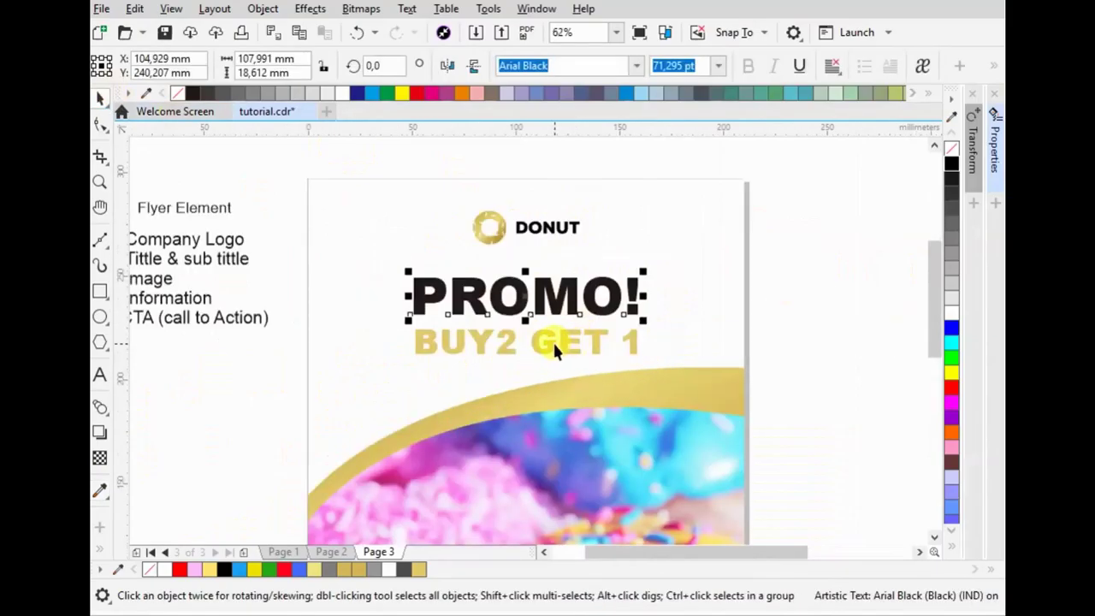
- Recolour GET 1 a lighter yellow, undo that change, and reselect BUY2 GET 1
double_click(553, 345)
drag(528, 342, 684, 349)
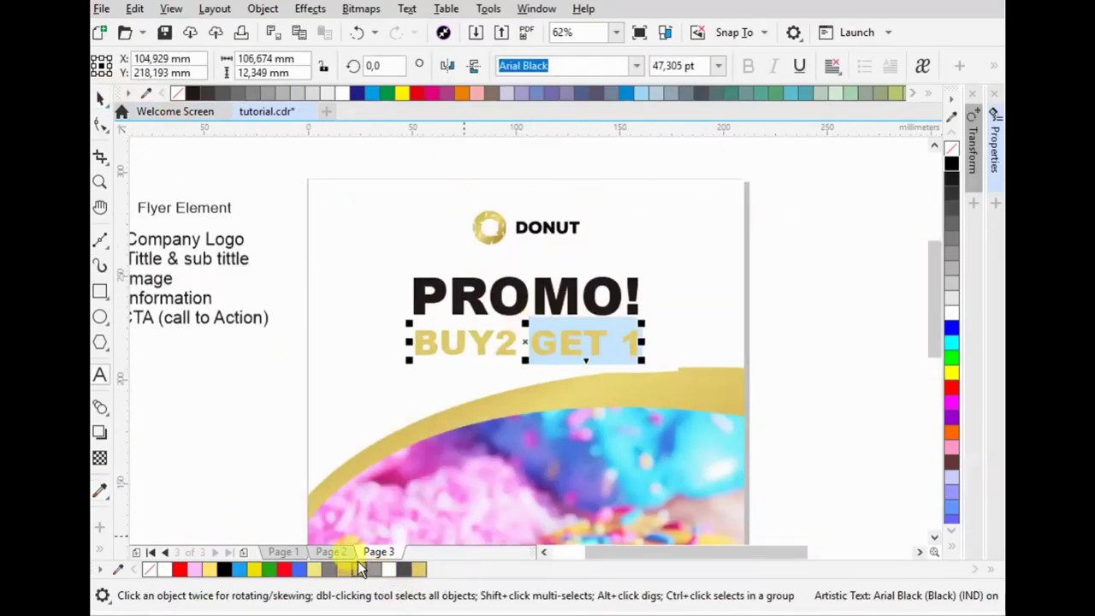
click(417, 568)
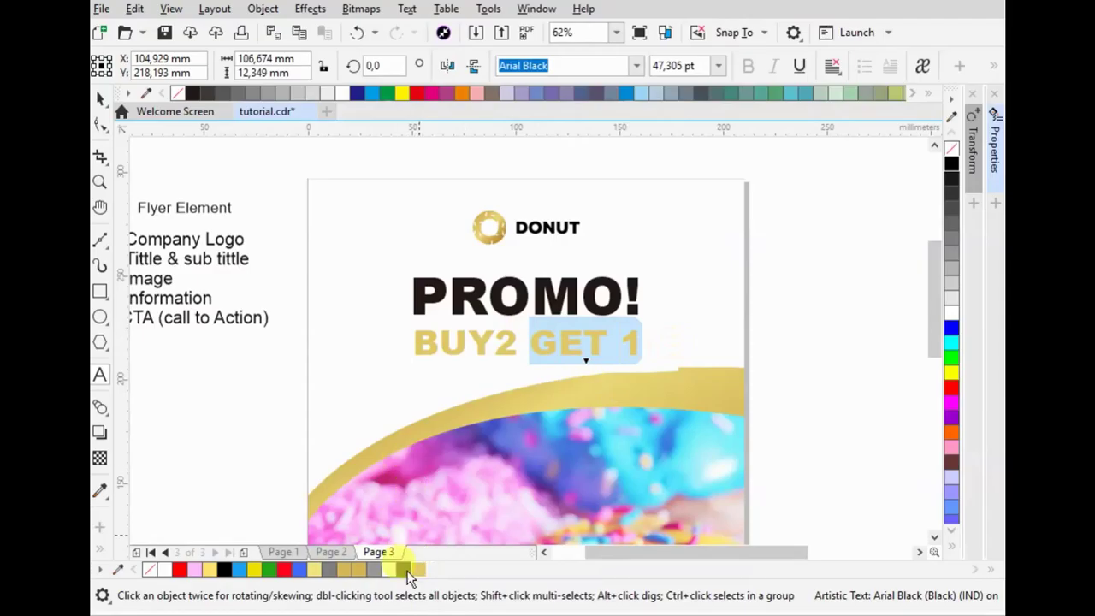
click(315, 569)
click(100, 98)
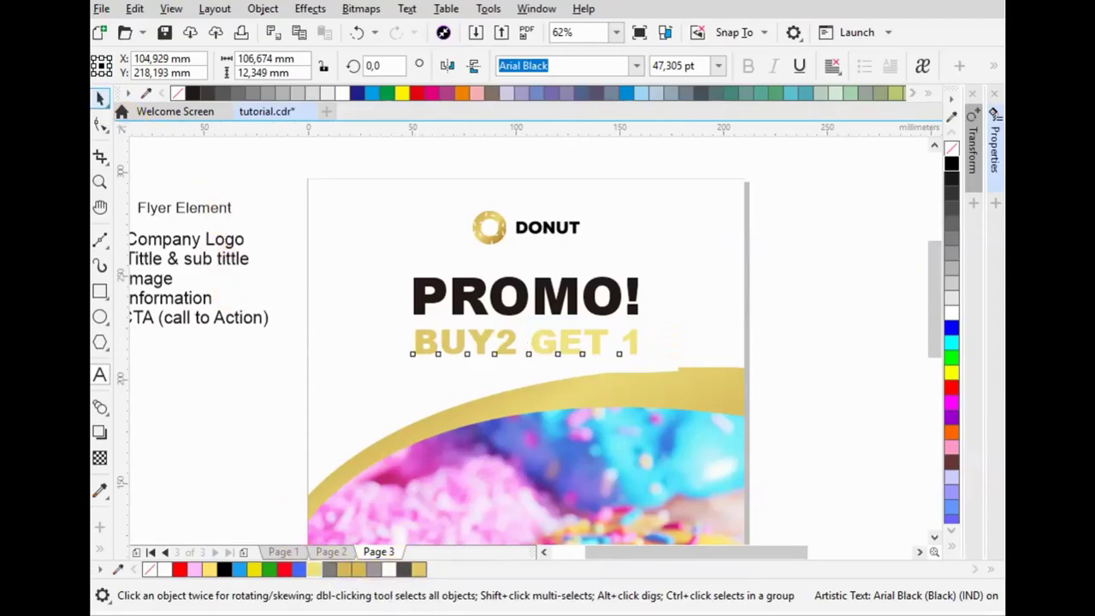
click(278, 398)
scroll(455, 279, down, 2)
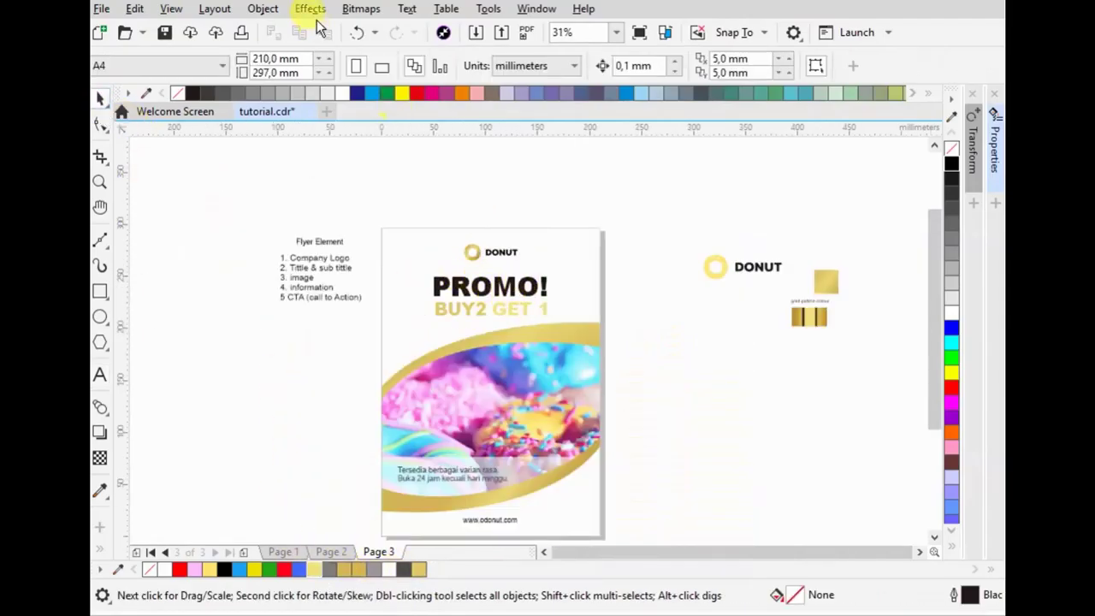
click(349, 29)
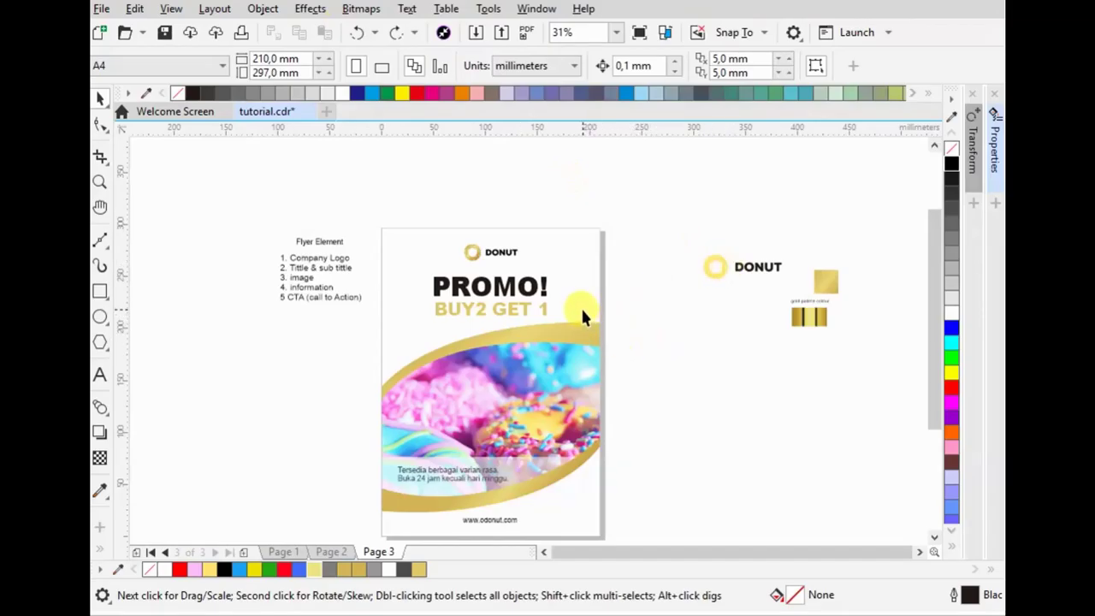
click(510, 306)
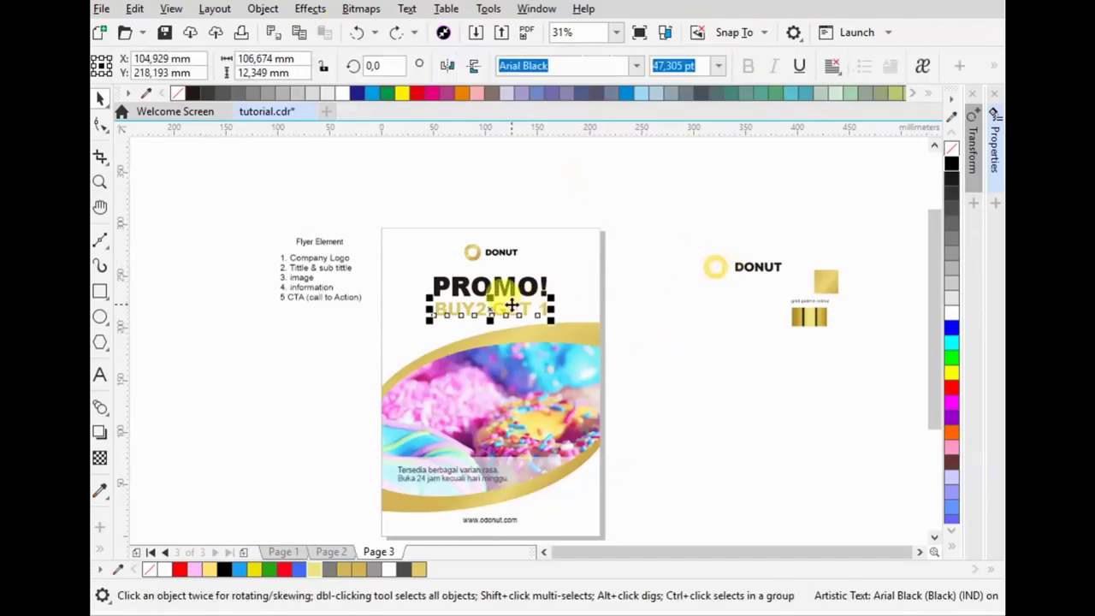
- Break apart the subtitle and insert a space between BUY and 2
scroll(506, 295, up, 4)
key(ctrl+k)
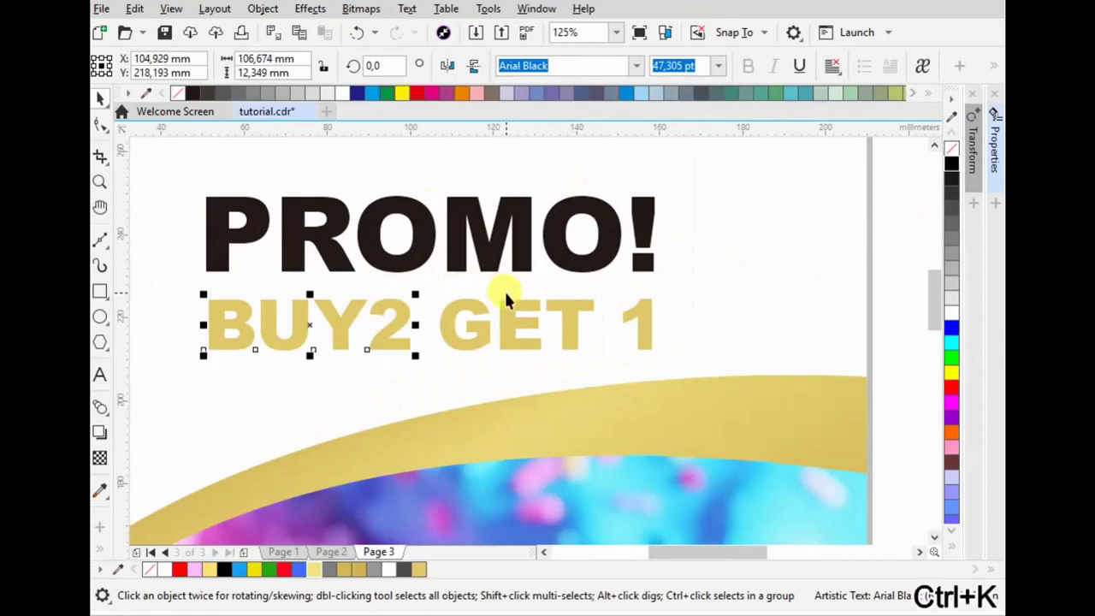
double_click(377, 299)
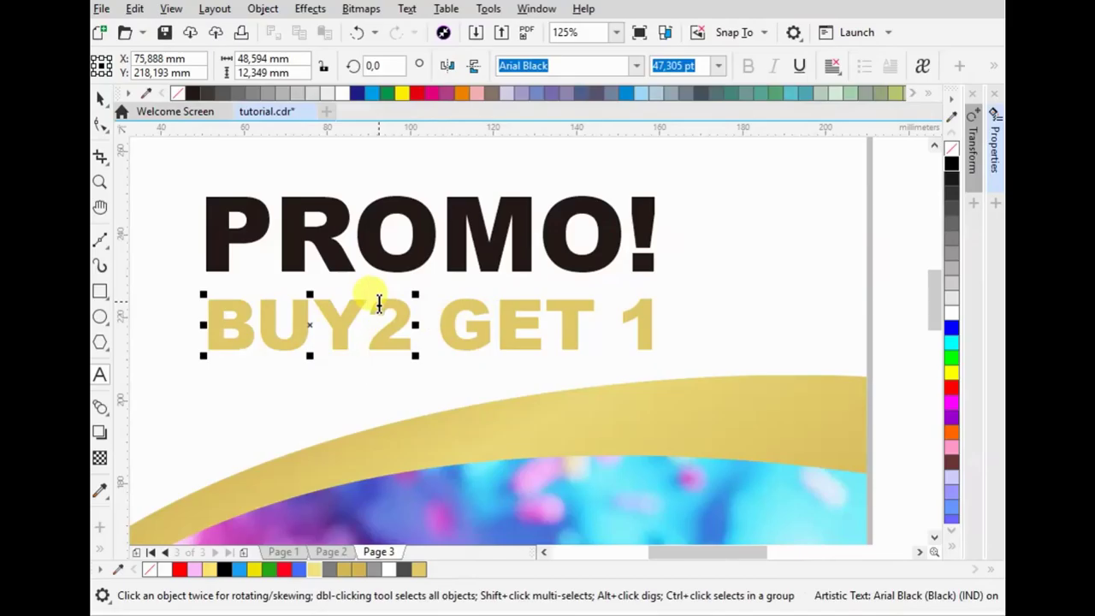
- Draw a rounded-corner box around the 1 and place a copy around the 2
click(100, 291)
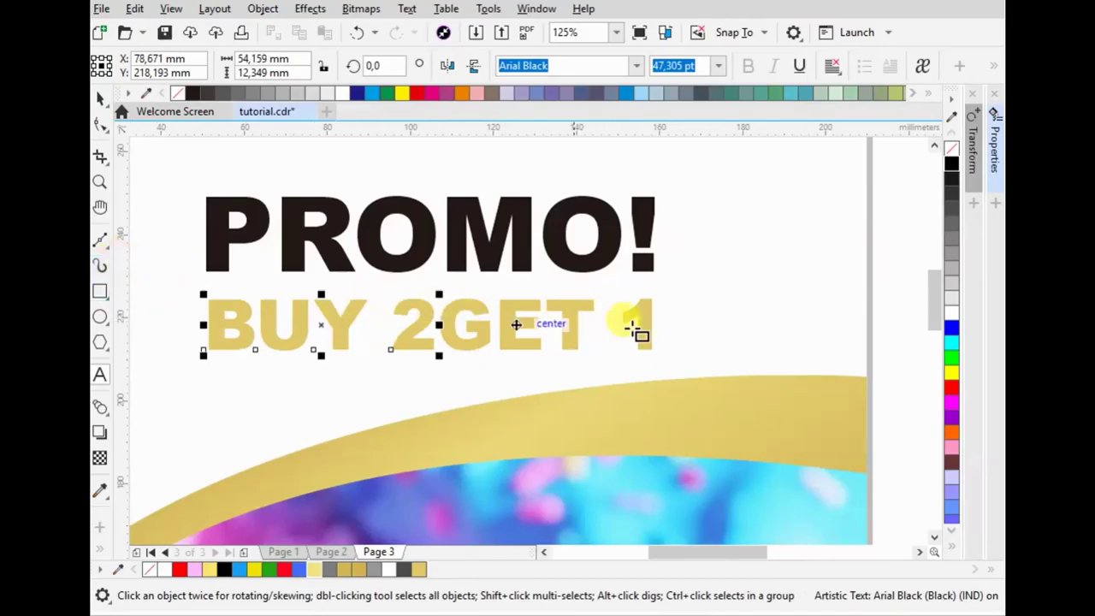
drag(596, 287, 680, 366)
key(F10)
click(596, 288)
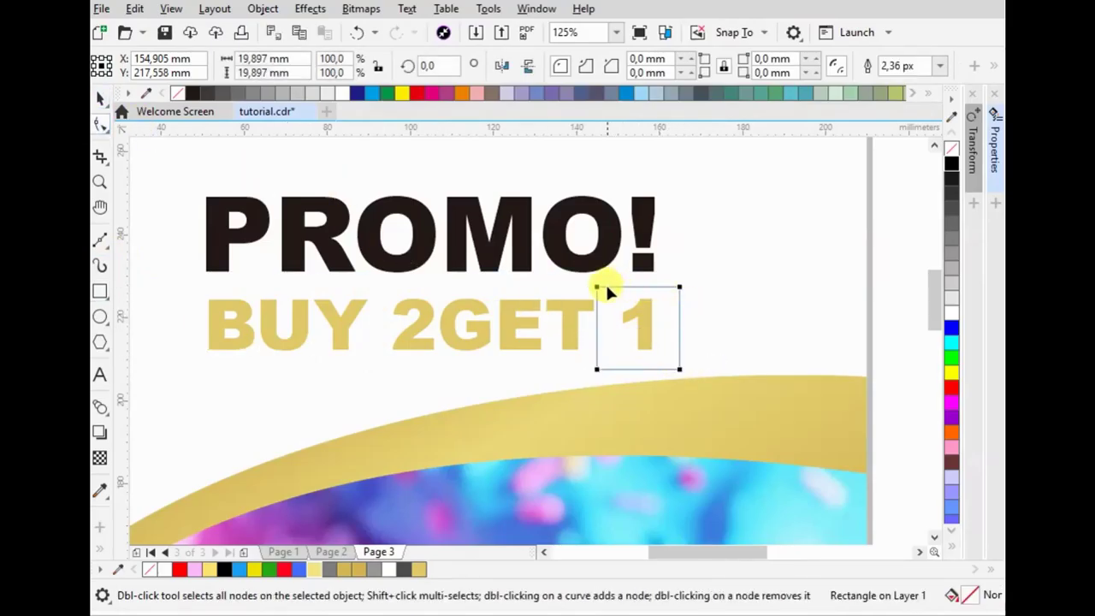
mouse_move(597, 287)
mouse_down()
mouse_move(597, 301)
mouse_move(734, 277)
mouse_move(506, 280)
mouse_up()
click(99, 98)
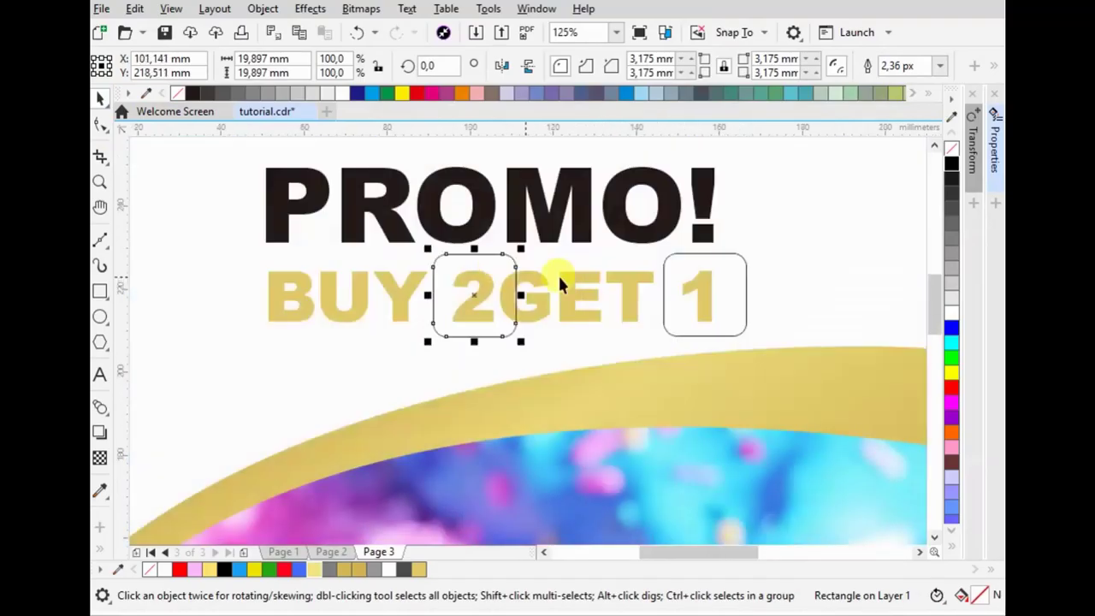
shift+click(729, 279)
- Break the BUY text into separate pieces and select the 2
click(458, 277)
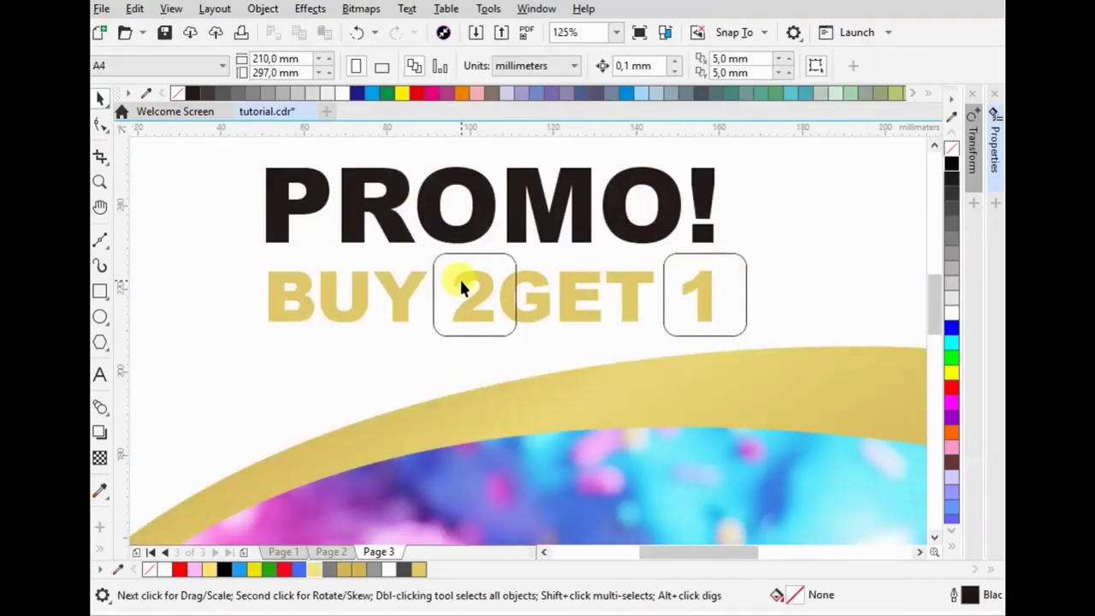
click(407, 279)
key(ctrl+k)
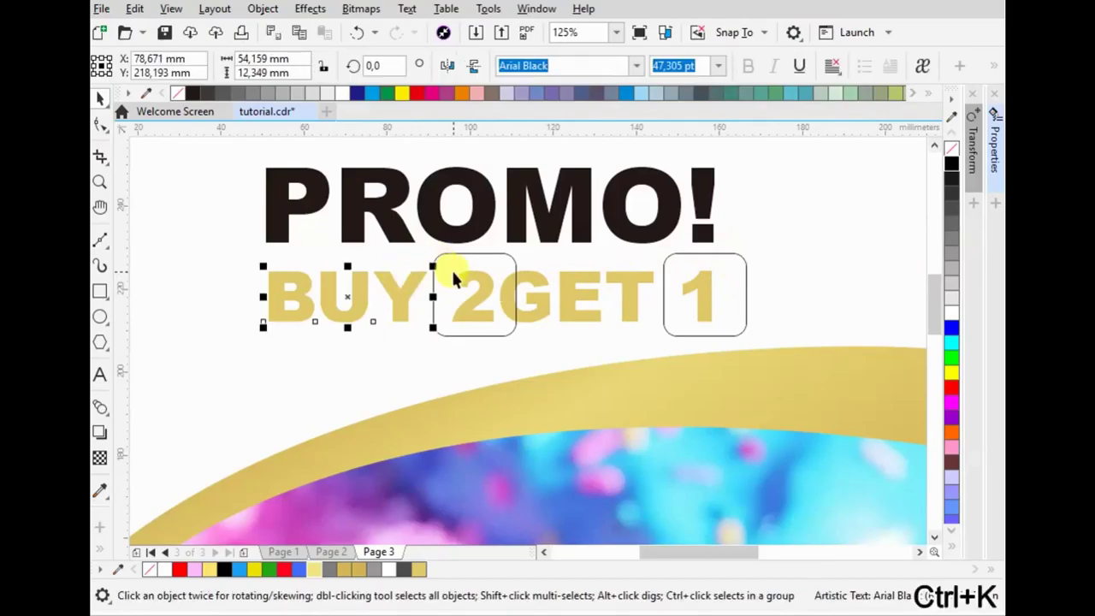
scroll(479, 276, up, 1)
click(457, 342)
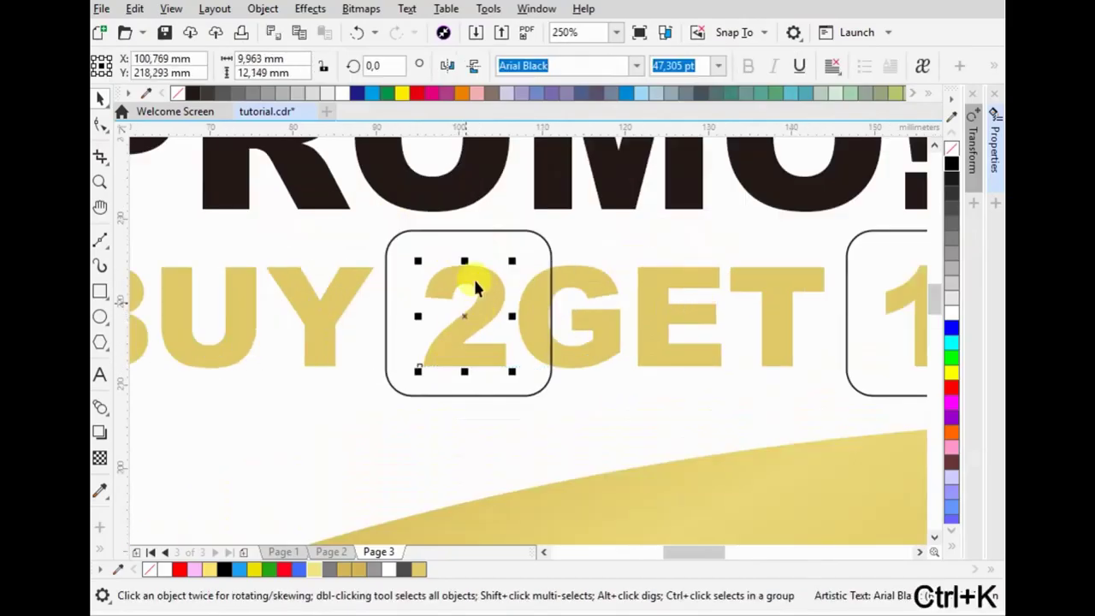
- Trim the 2 and the 1 out of their rounded boxes with Shaping
shift+click(475, 231)
click(691, 70)
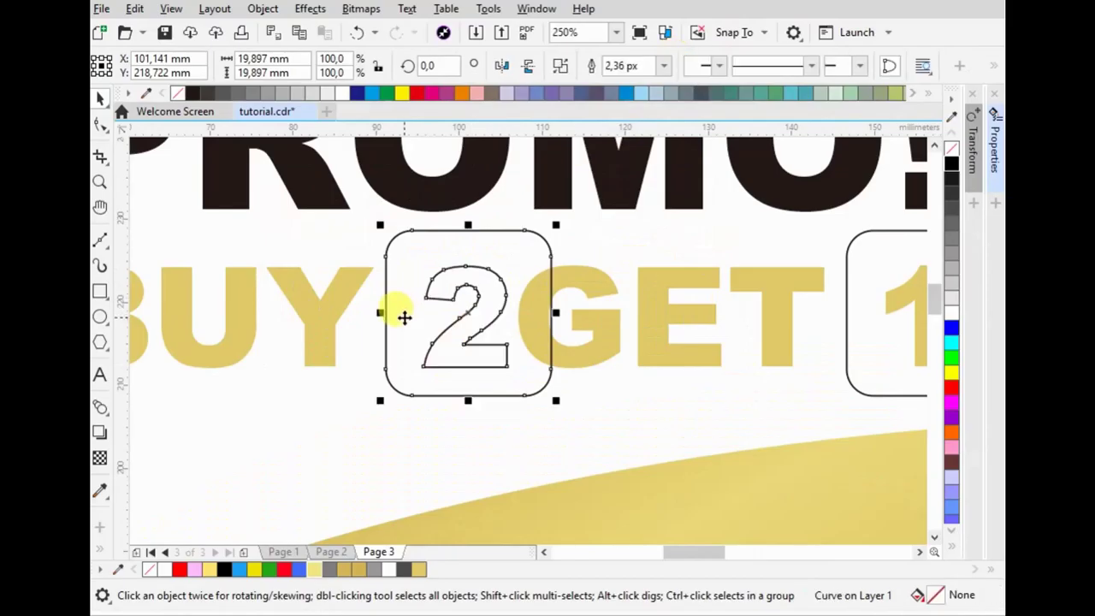
scroll(400, 313, down, 1)
click(672, 333)
shift+click(708, 317)
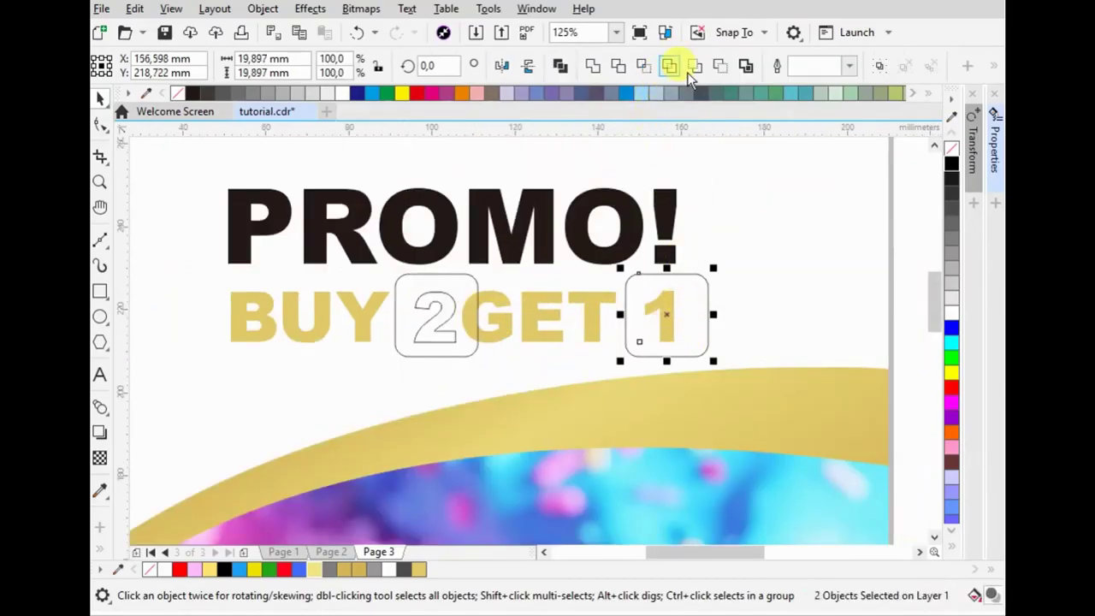
click(690, 70)
- Convert BUY and the 2 box to curves and shift them further left
click(437, 282)
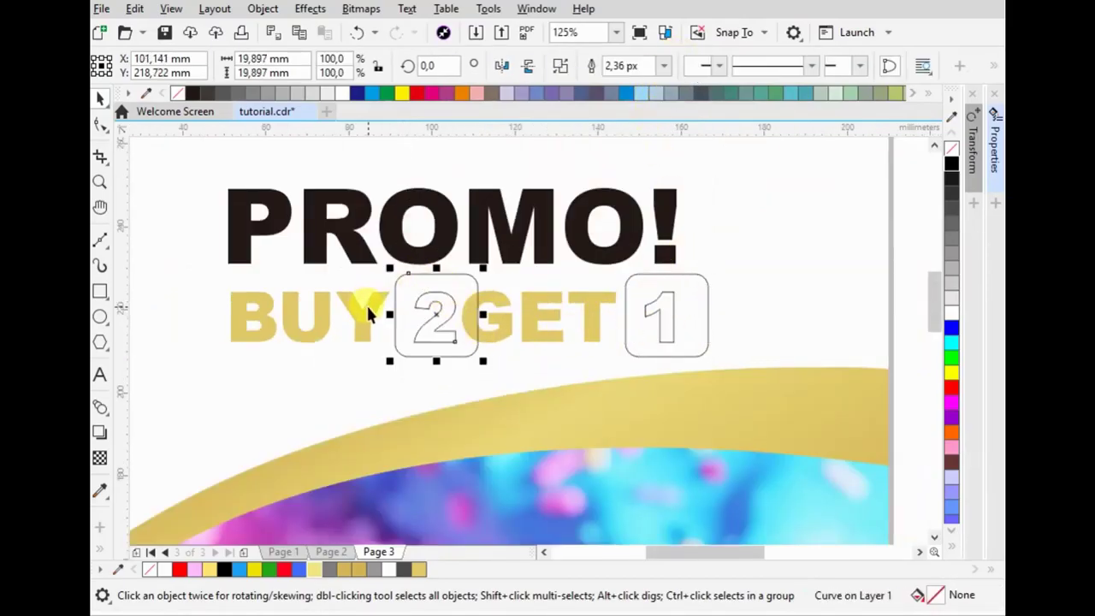
shift+click(376, 299)
key(ctrl+q)
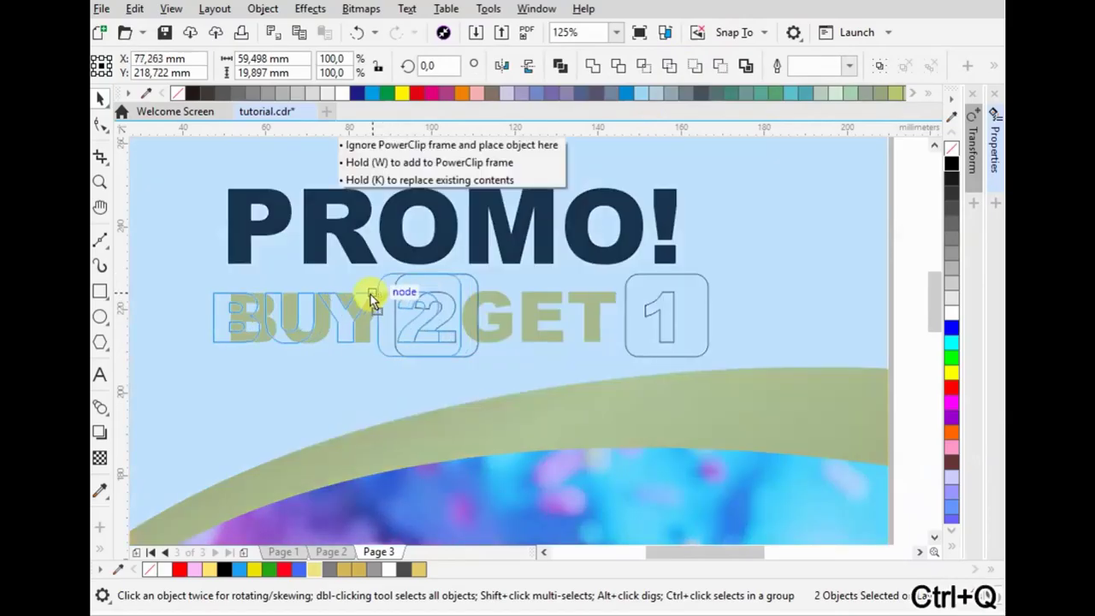
drag(379, 294, 360, 293)
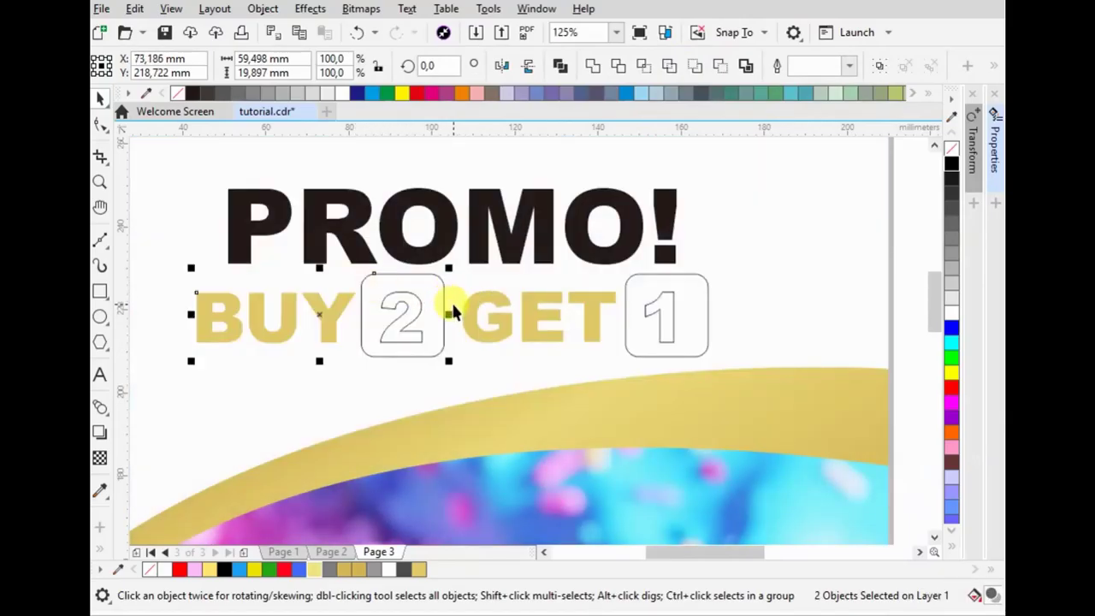
- Fill the 2 and 1 boxes with the gold sampled from BUY using the Color Eyedropper
click(100, 489)
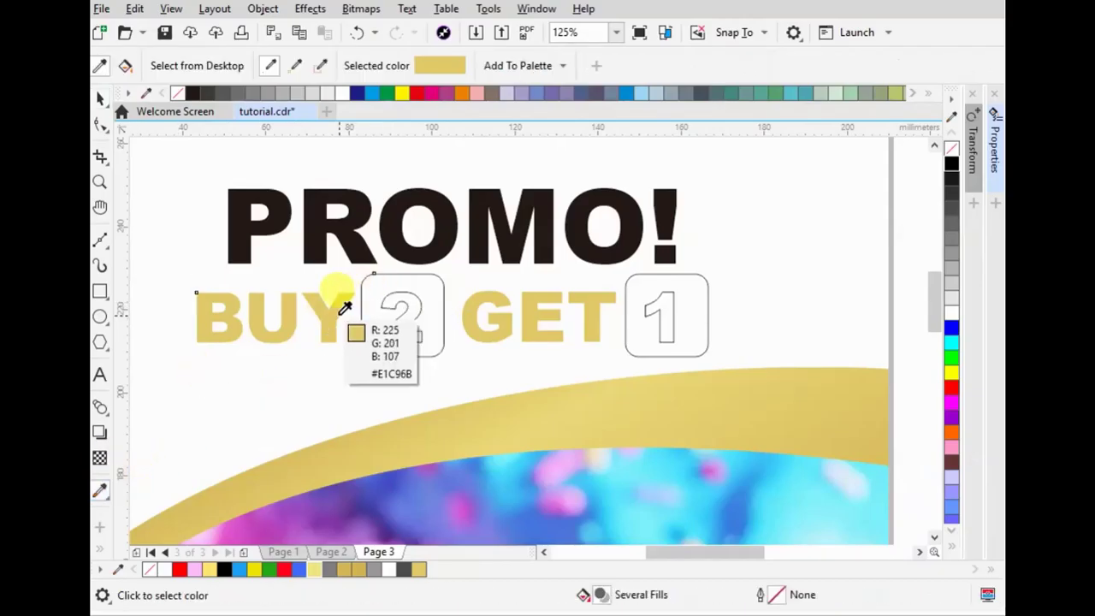
click(338, 295)
click(419, 276)
key(ctrl+z)
click(427, 296)
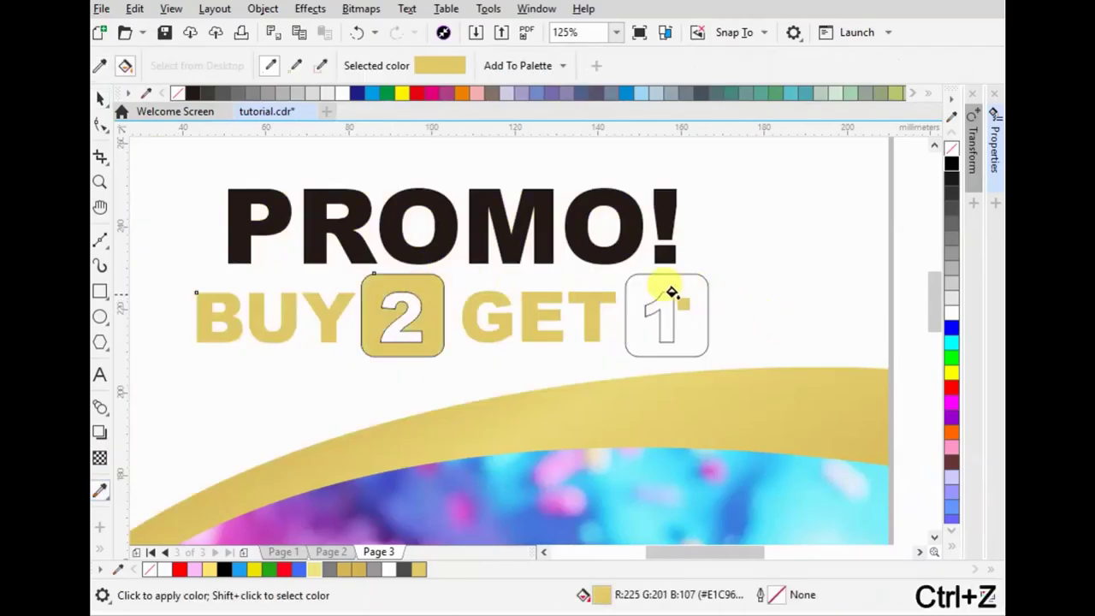
click(660, 278)
click(100, 96)
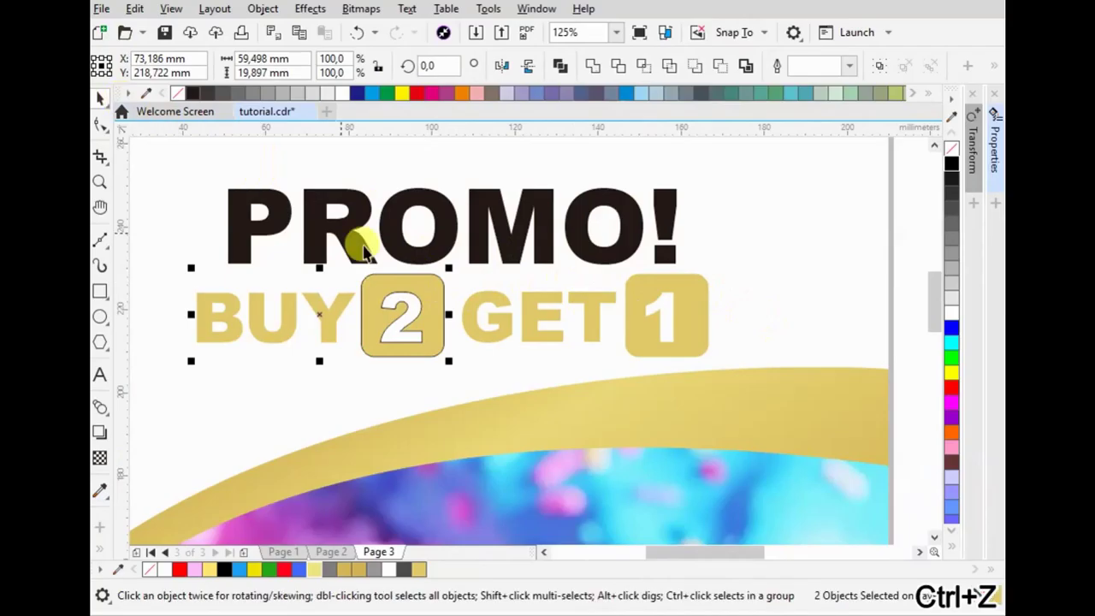
scroll(462, 286, down, 2)
drag(293, 247, 603, 337)
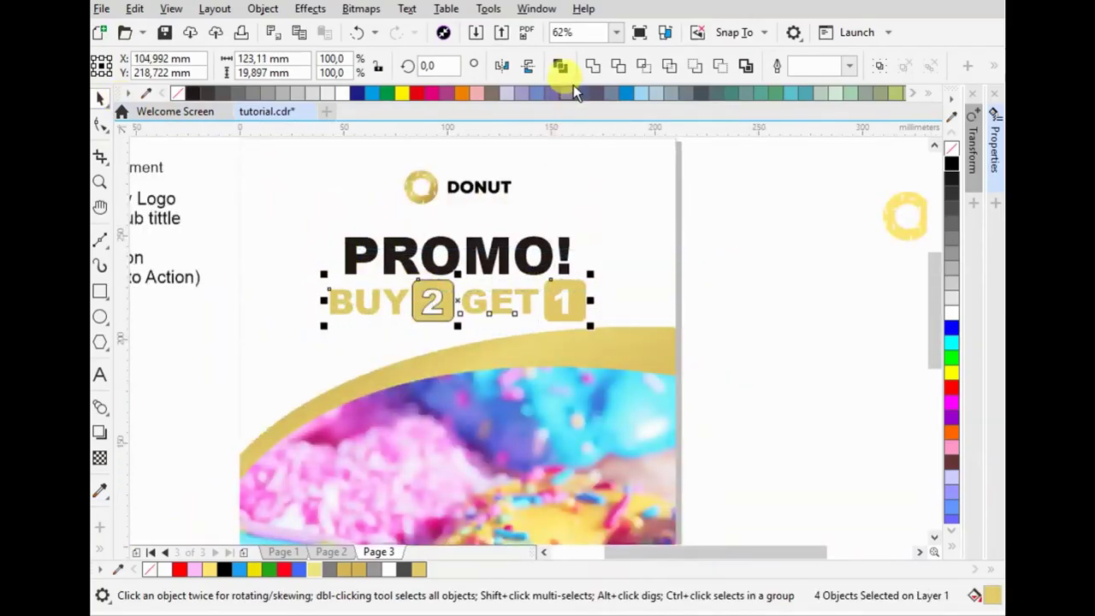
- Enlarge the BUY 2 GET 1 pieces to 126.8% and group them
mouse_move(590, 300)
mouse_down()
mouse_move(498, 306)
mouse_move(570, 334)
mouse_up()
key(ctrl+g)
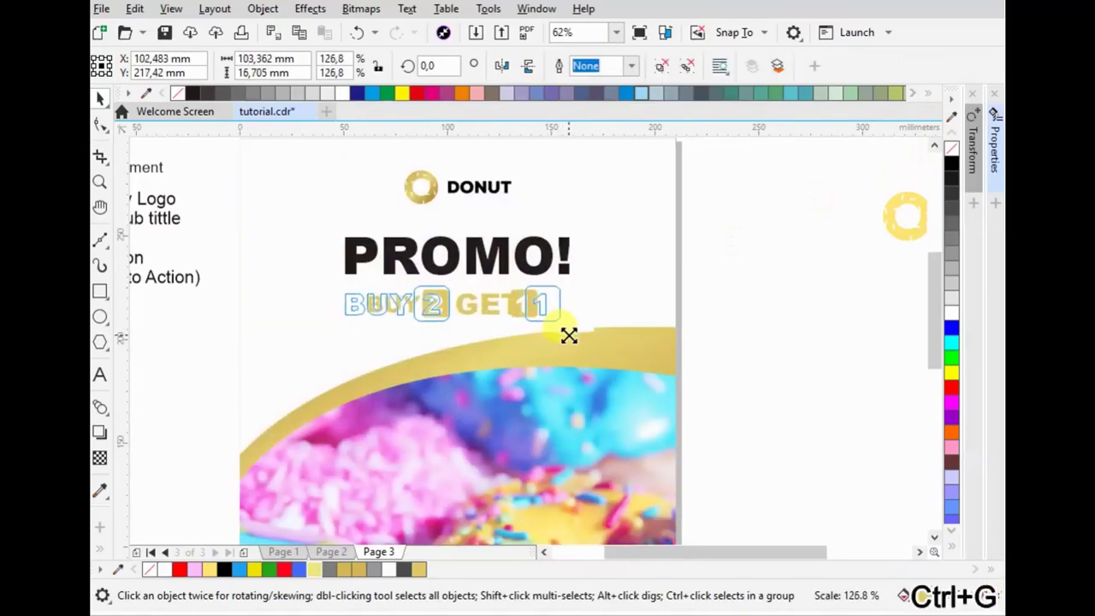
shift+click(518, 255)
key(Escape)
- Delete the spare logo pieces lying beside the page
scroll(383, 304, down, 1)
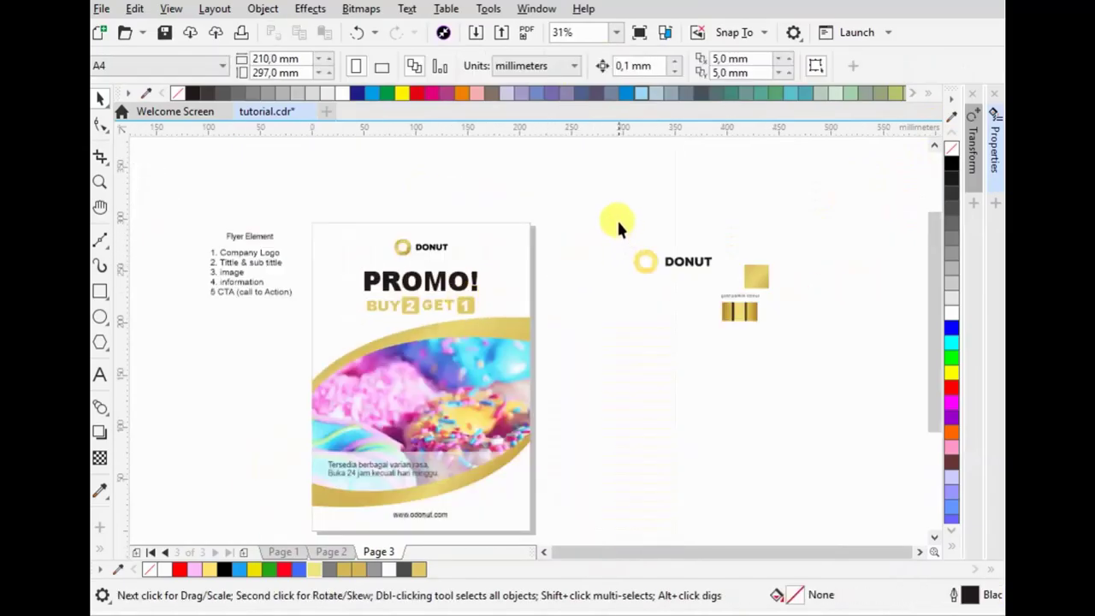
drag(820, 406, 820, 399)
key(Delete)
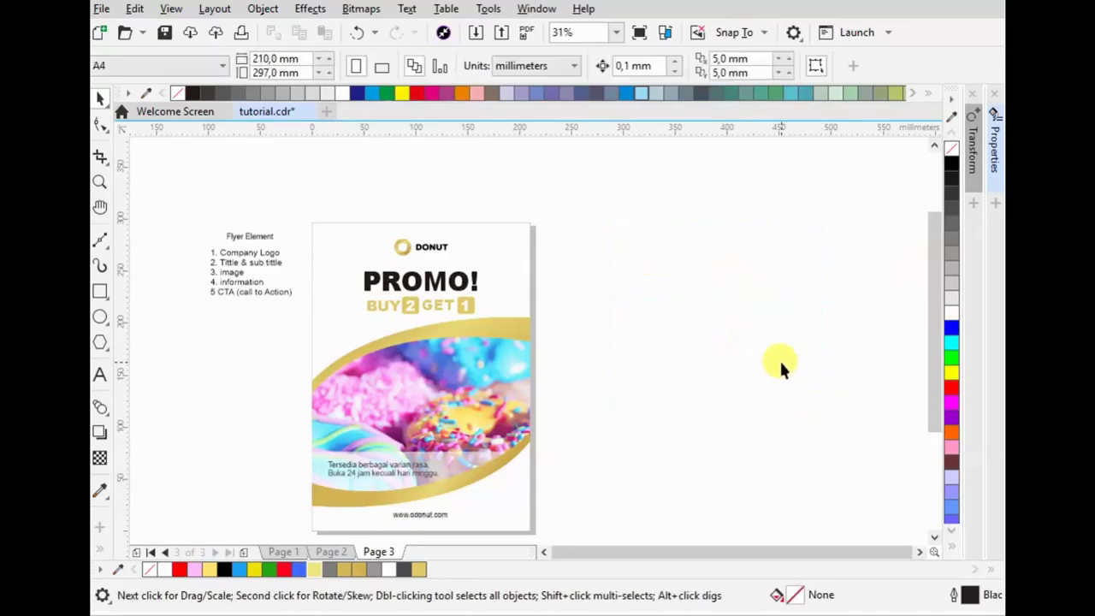
click(99, 490)
scroll(428, 299, up, 2)
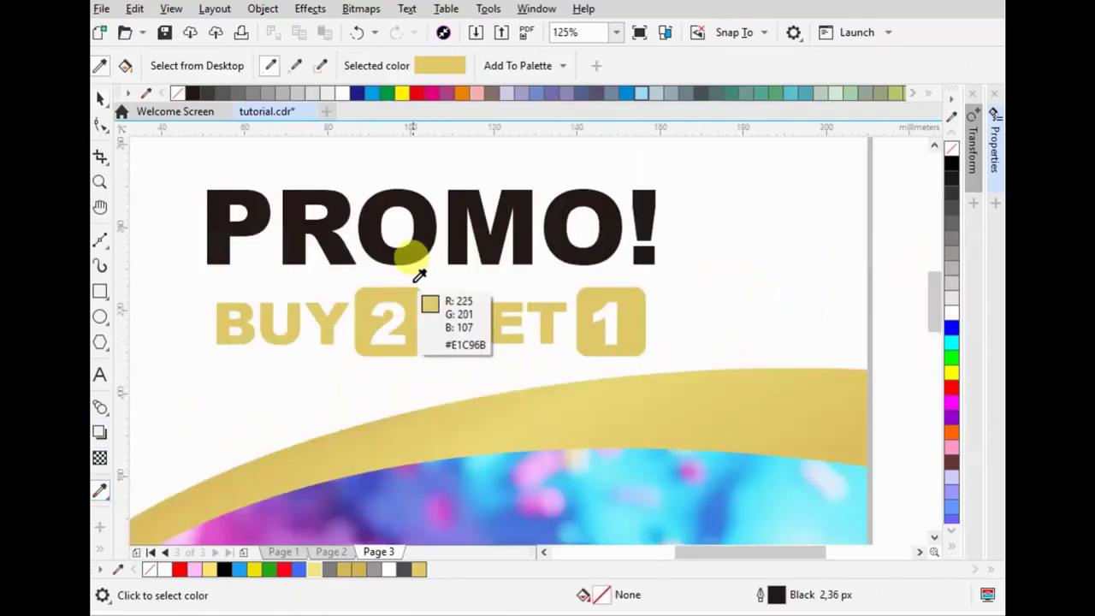
click(393, 235)
click(340, 308)
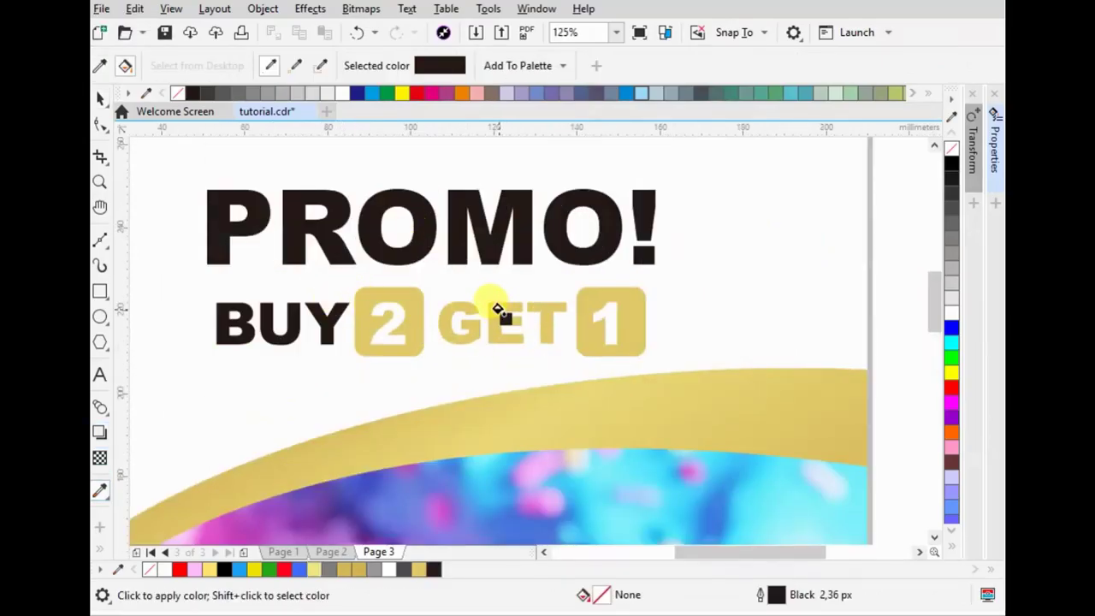
click(501, 312)
scroll(639, 273, down, 1)
scroll(720, 239, down, 1)
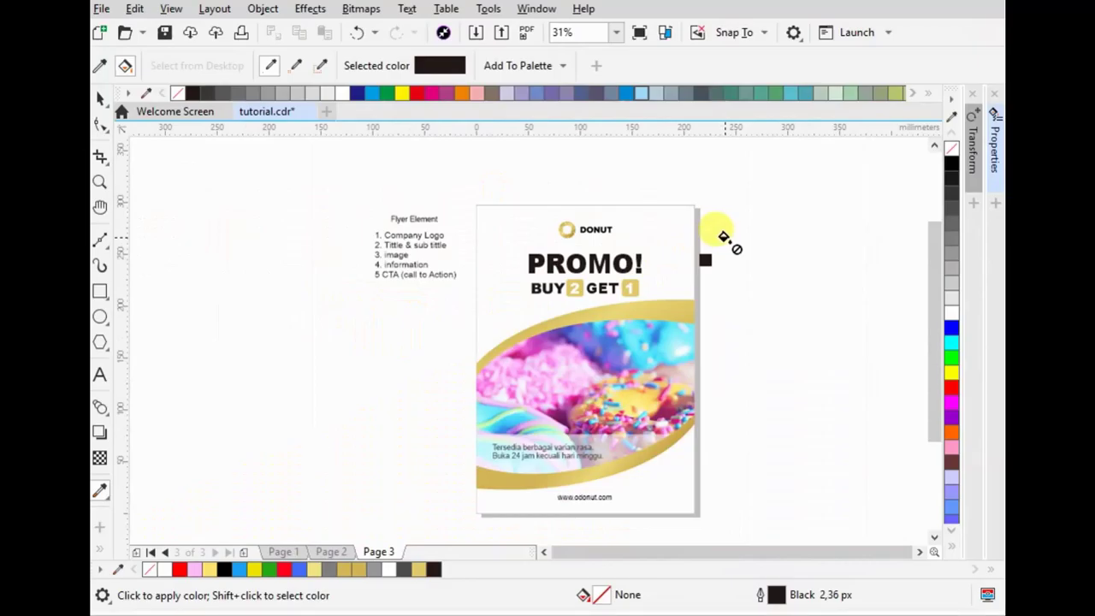
click(356, 32)
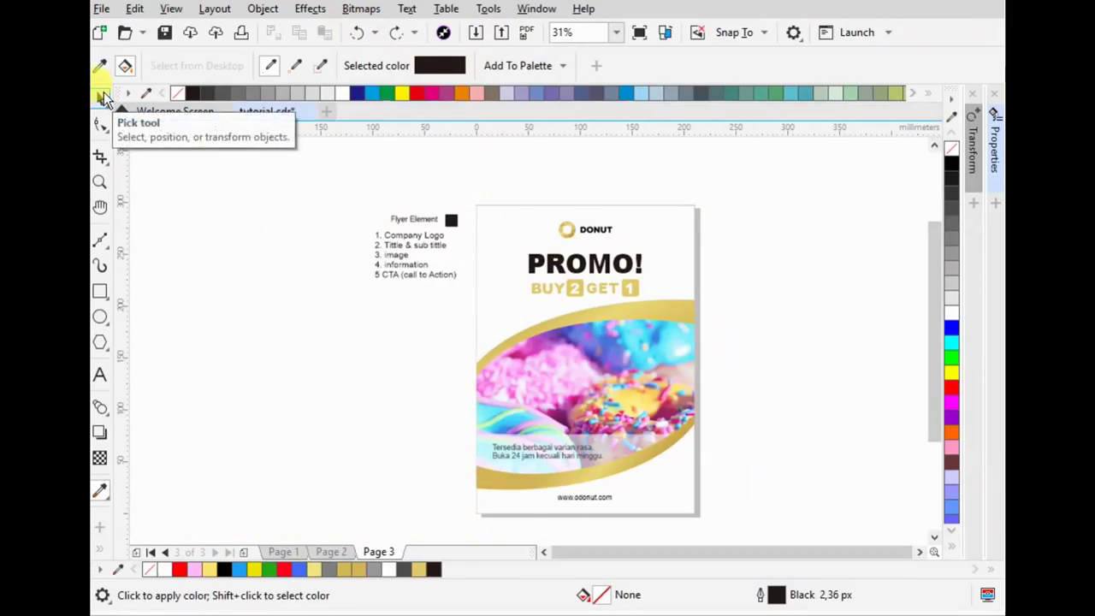
scroll(642, 284, up, 3)
scroll(650, 290, down, 2)
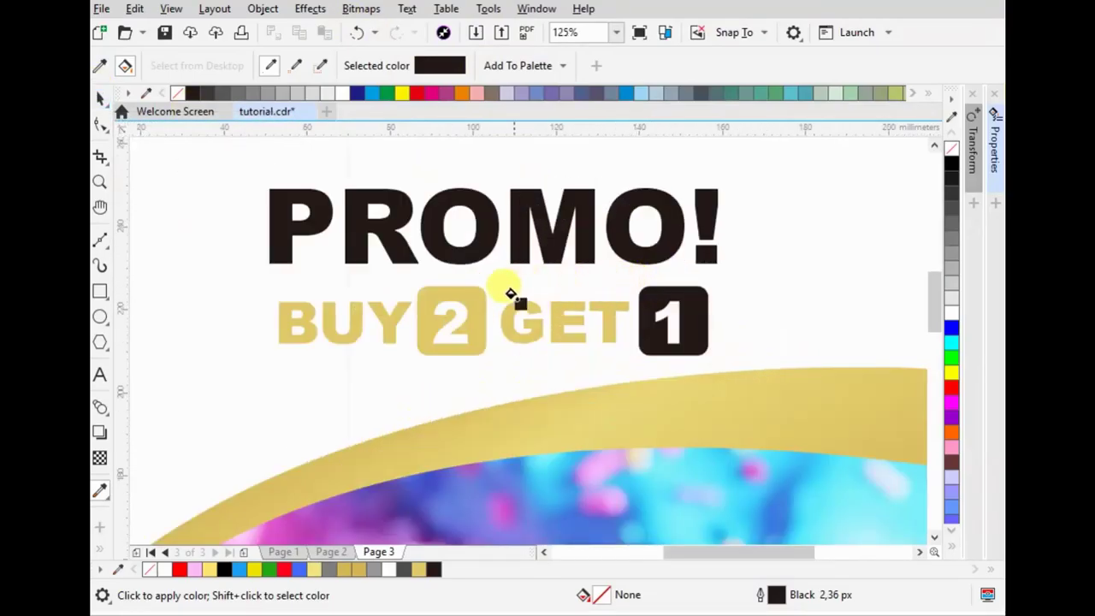
scroll(631, 237, down, 2)
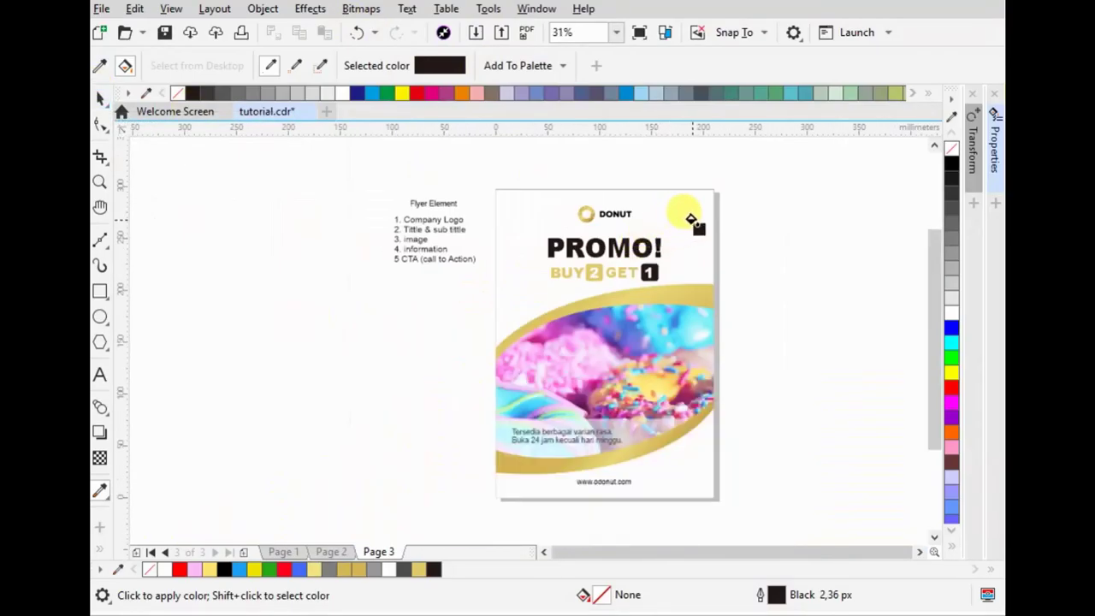
click(353, 32)
click(100, 99)
scroll(629, 268, up, 2)
click(636, 268)
- Move the BUY 2 GET 1 group into its new spot under PROMO!
drag(706, 265, 708, 281)
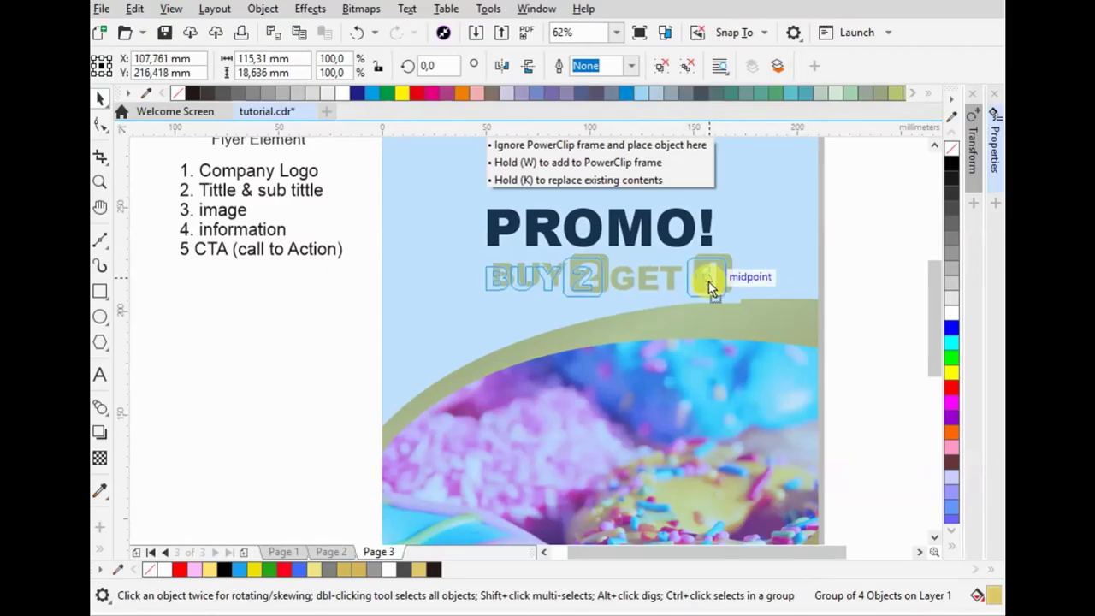
key(Escape)
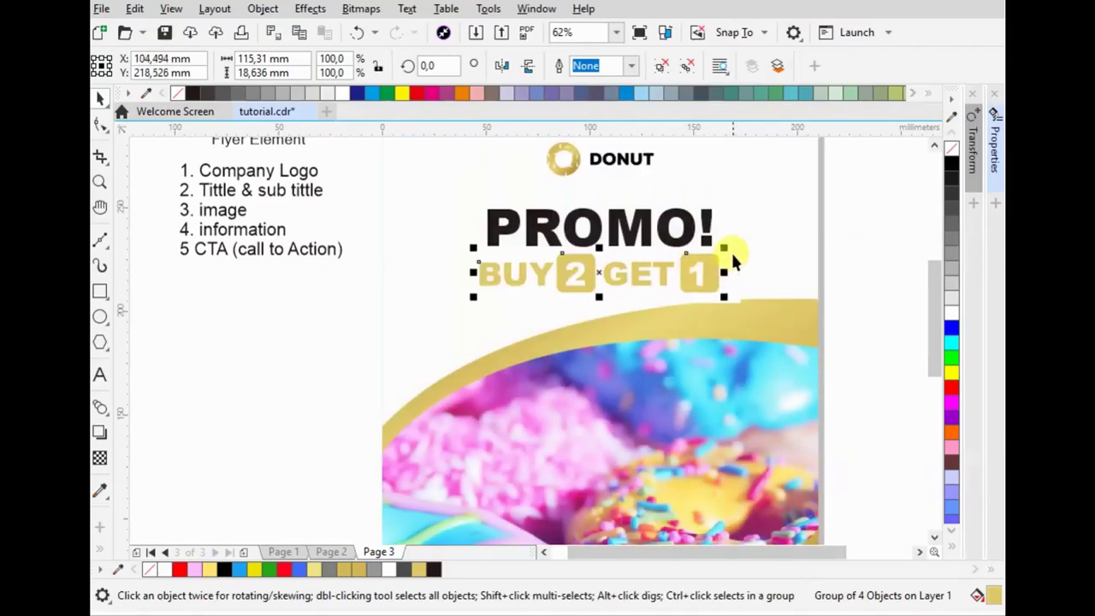
mouse_move(727, 248)
mouse_down()
mouse_move(721, 286)
mouse_move(694, 295)
mouse_up()
scroll(697, 240, up, 2)
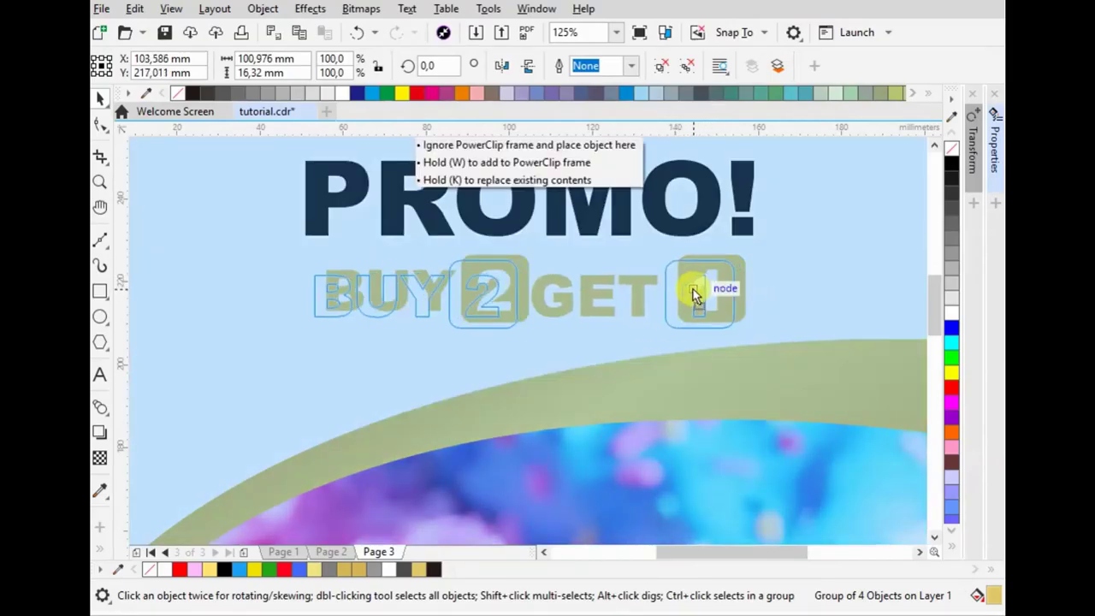
drag(693, 295, 739, 291)
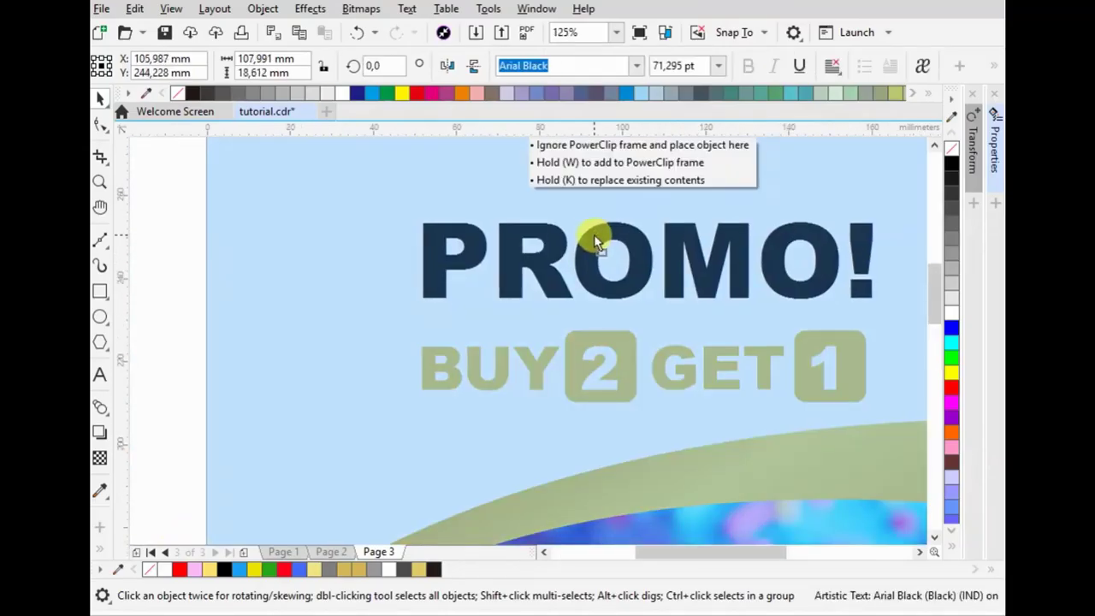
- Nudge the PROMO! headline slightly into its final position
drag(595, 235, 593, 234)
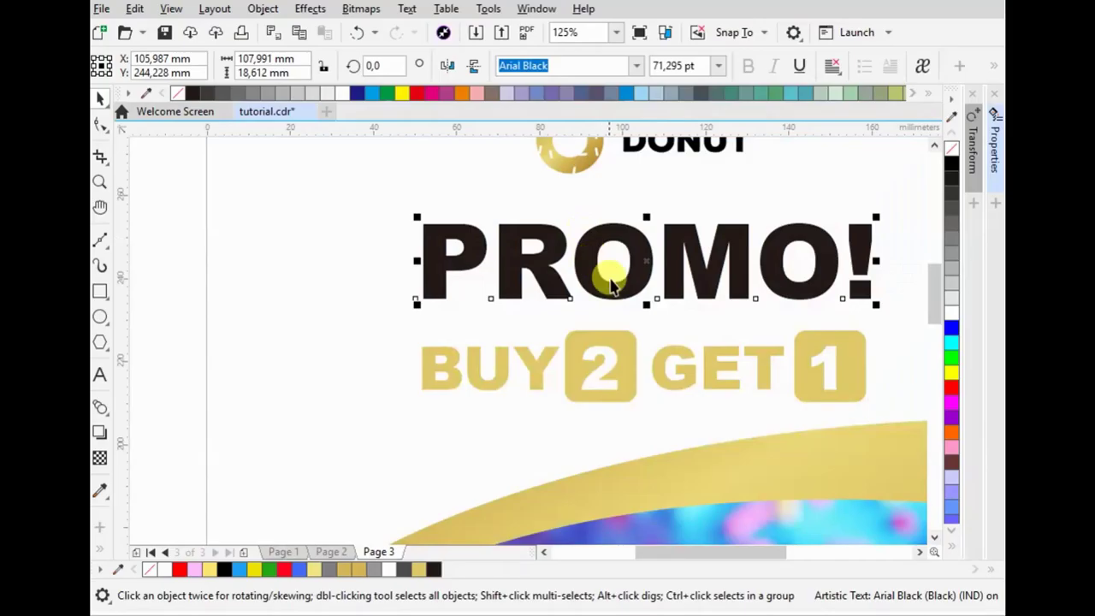
click(620, 205)
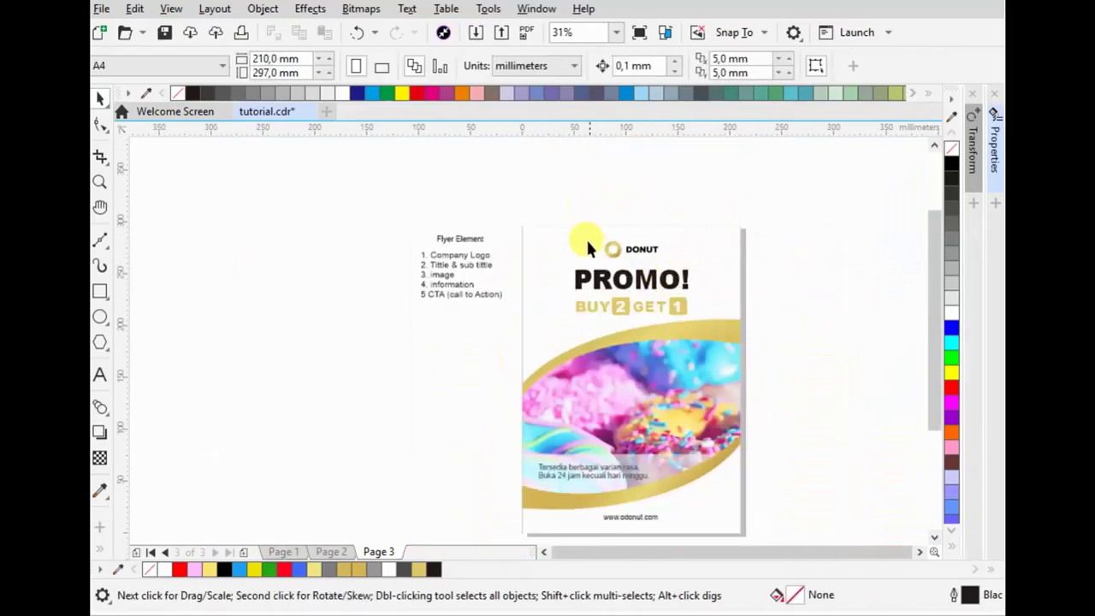
click(610, 284)
scroll(610, 284, up, 5)
drag(590, 279, 628, 280)
scroll(628, 281, down, 3)
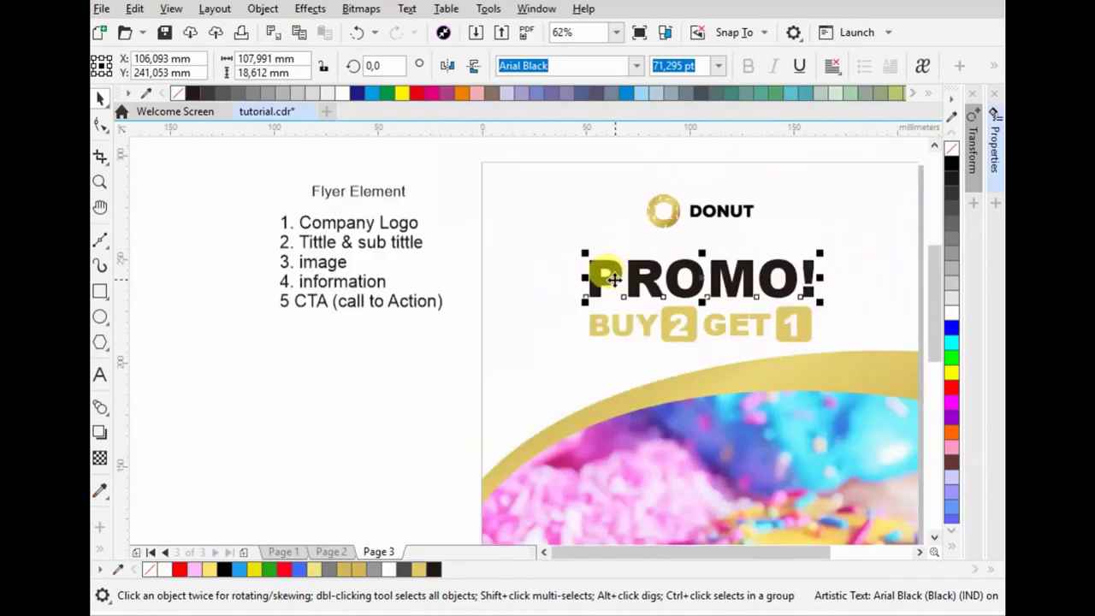
click(390, 380)
- Delete the Flyer Element notes beside the page
scroll(390, 380, down, 2)
mouse_move(516, 189)
mouse_down()
mouse_move(359, 334)
mouse_move(331, 335)
mouse_up()
key(Delete)
scroll(371, 295, down, 2)
scroll(531, 328, up, 2)
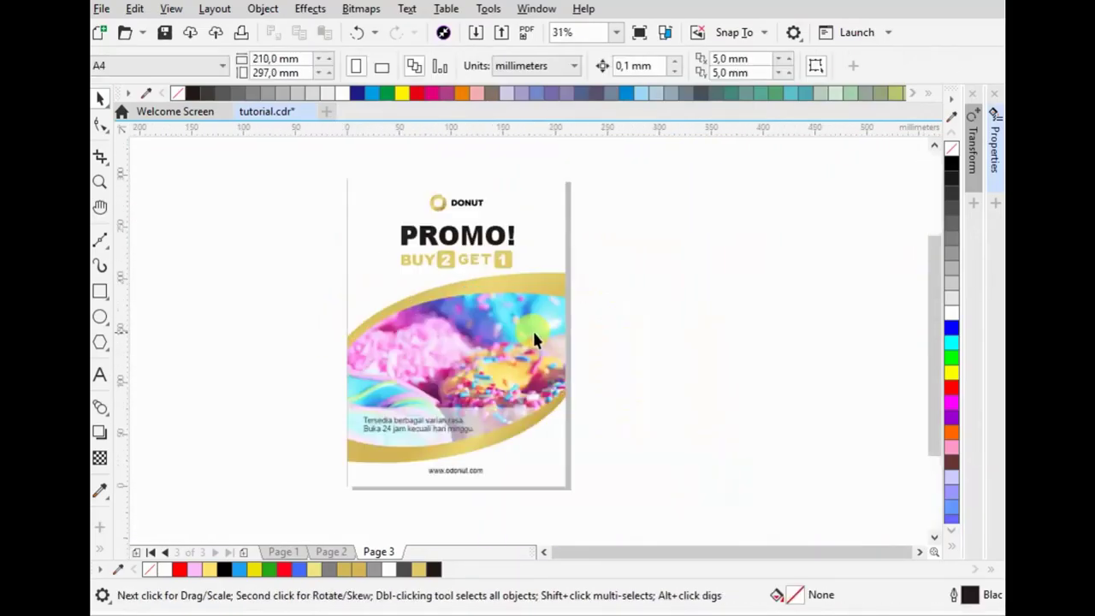